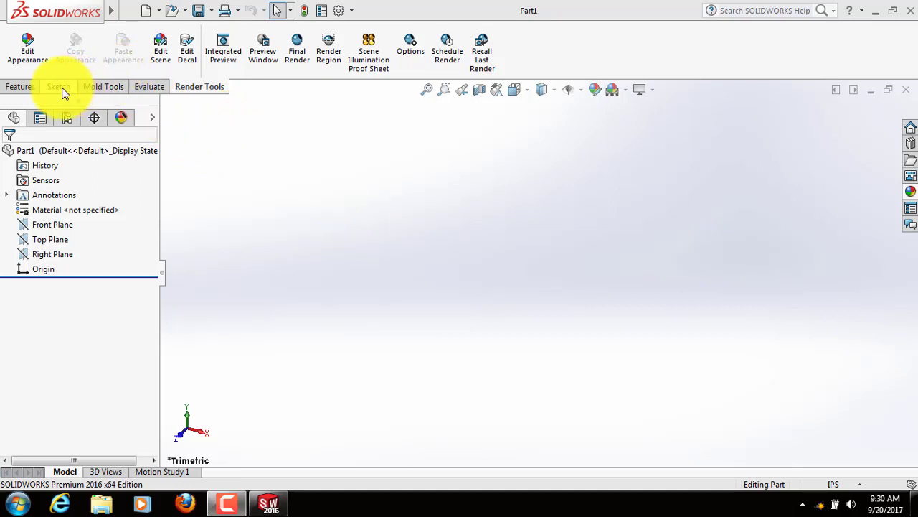
- Start a sketch on the Top Plane and draw a corner rectangle from the origin
{"action": "left_click", "coordinate": [62, 89]}
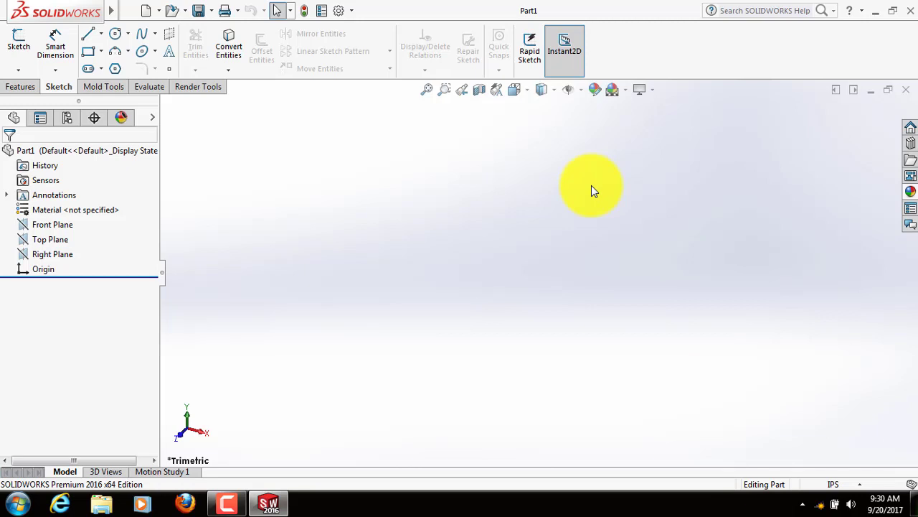
{"action": "left_click", "coordinate": [20, 45]}
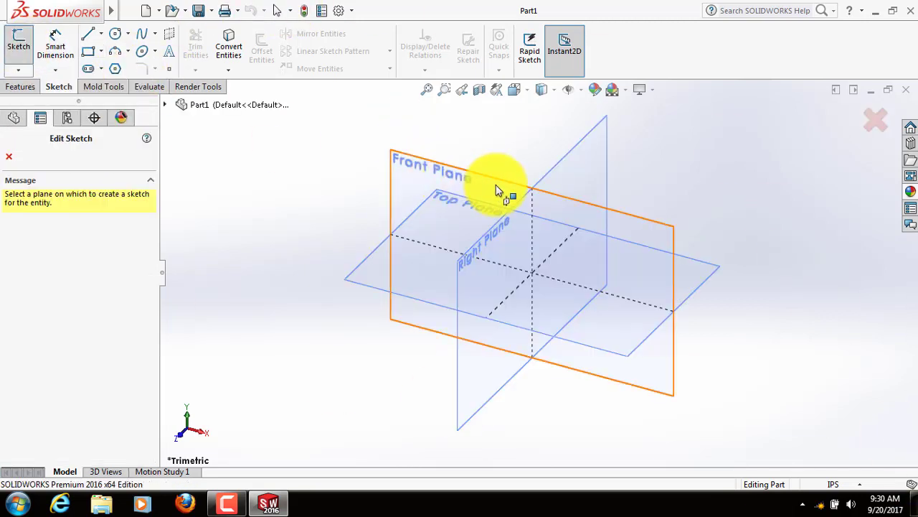
{"action": "left_click", "coordinate": [381, 280]}
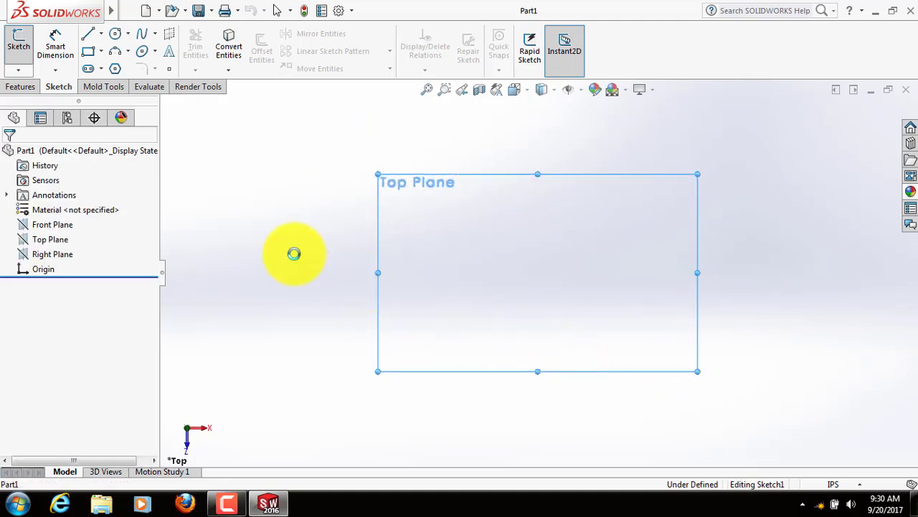
{"action": "left_click", "coordinate": [89, 51]}
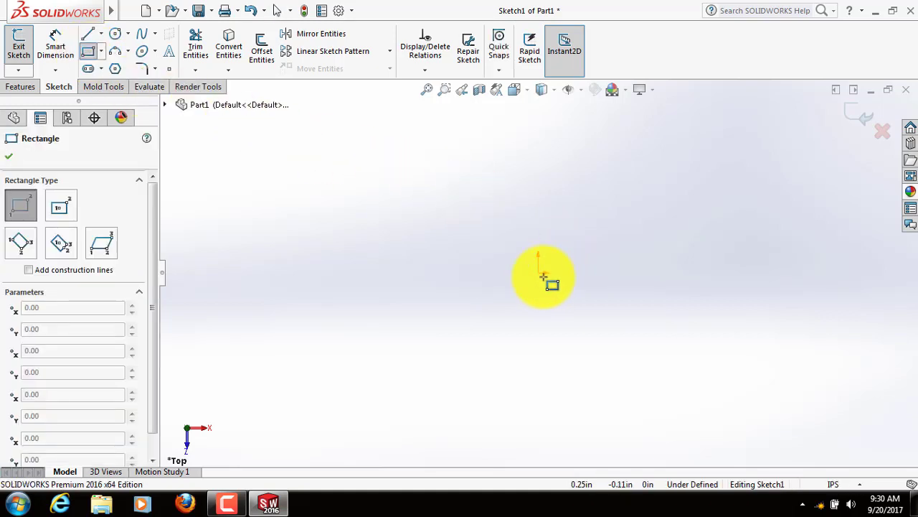
{"action": "left_click_drag", "start_coordinate": [506, 274], "coordinate": [373, 401]}
{"action": "right_click", "coordinate": [374, 396]}
{"action": "left_click", "coordinate": [415, 359]}
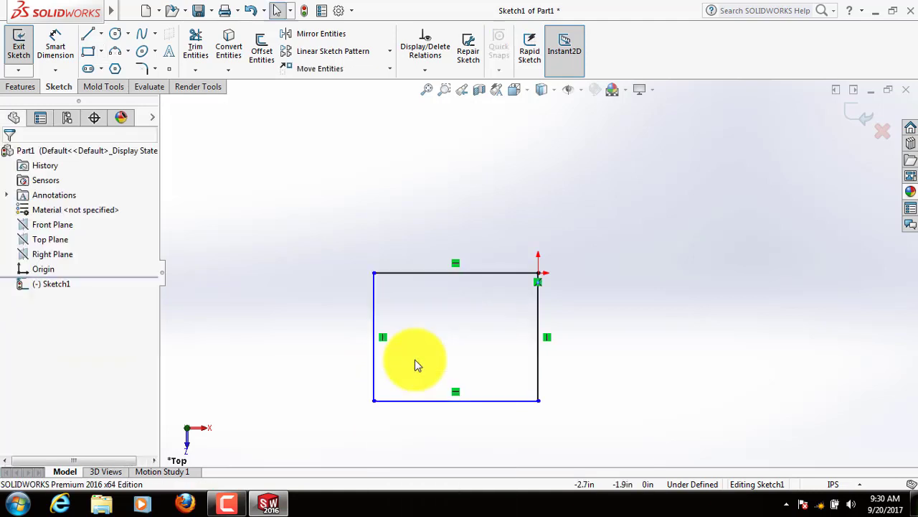
- Add an Equal relation between the rectangle's top and left edges to make a square
{"action": "left_click", "coordinate": [434, 274]}
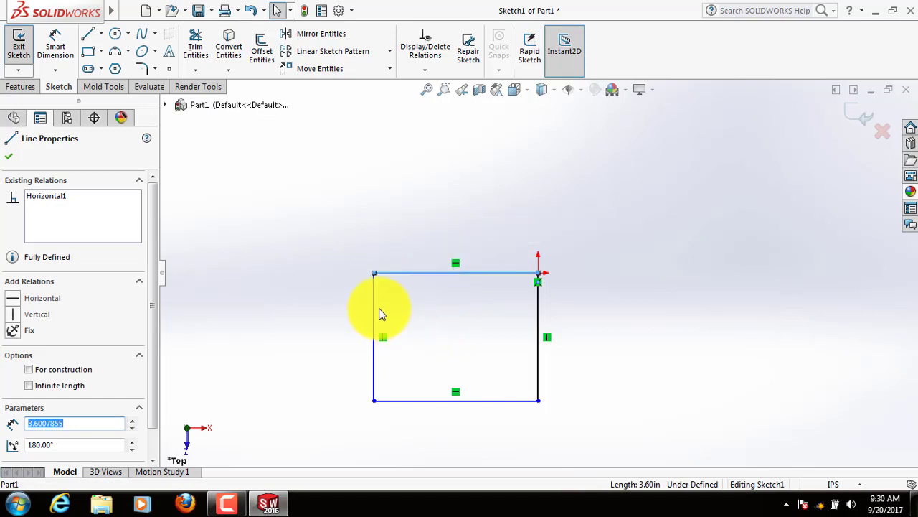
{"action": "left_click", "coordinate": [373, 311], "text": "ctrl"}
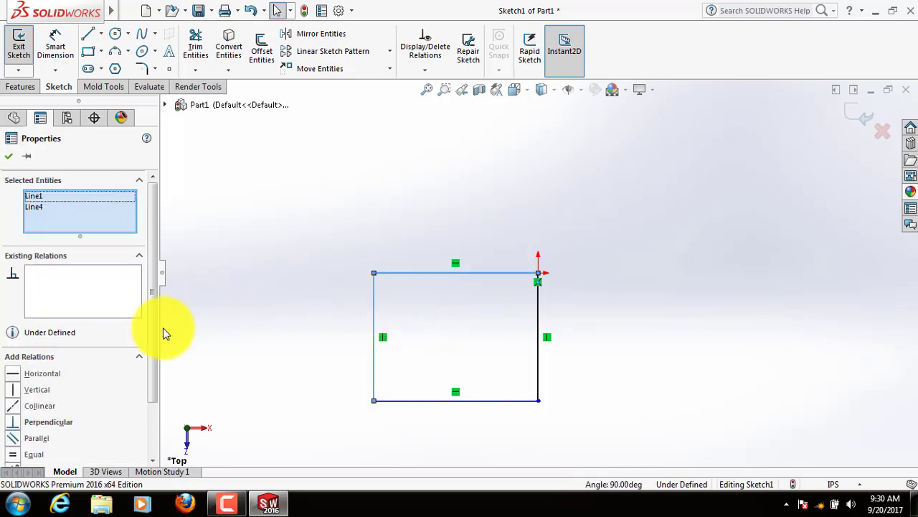
{"action": "left_click", "coordinate": [33, 453]}
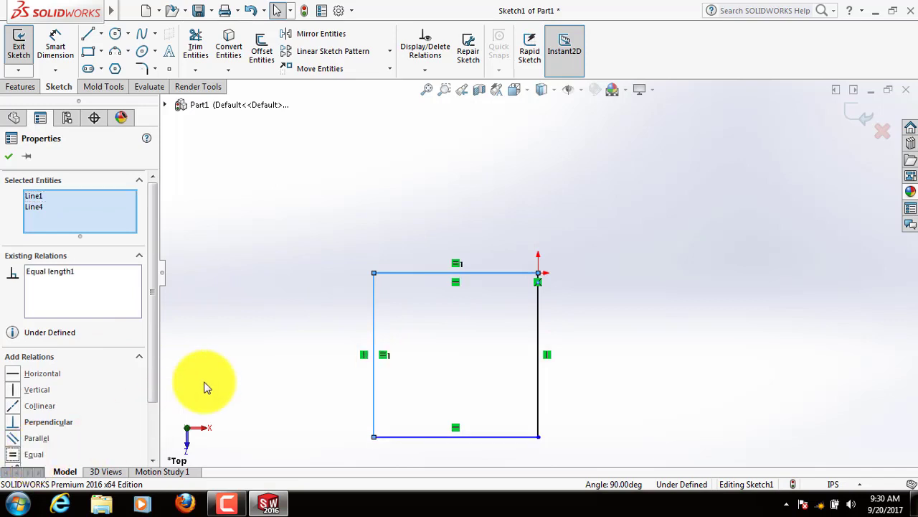
{"action": "left_click", "coordinate": [8, 158]}
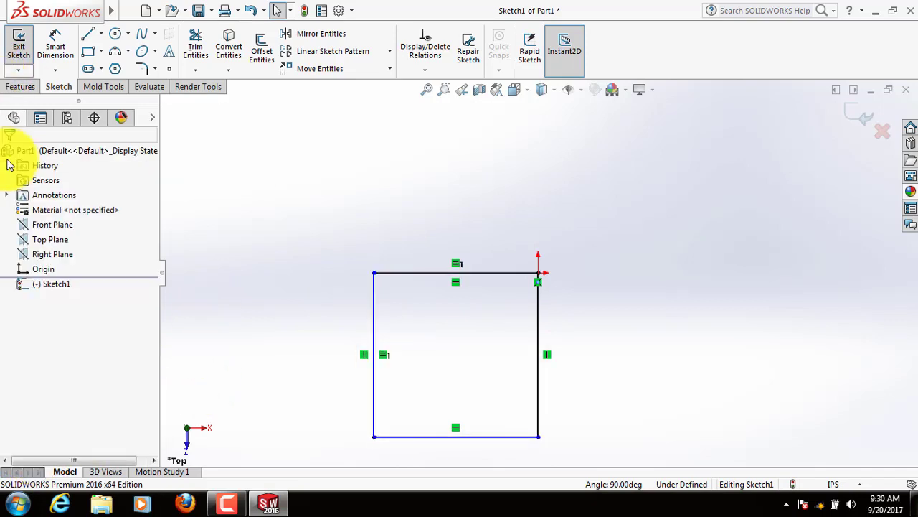
{"action": "left_click", "coordinate": [19, 87]}
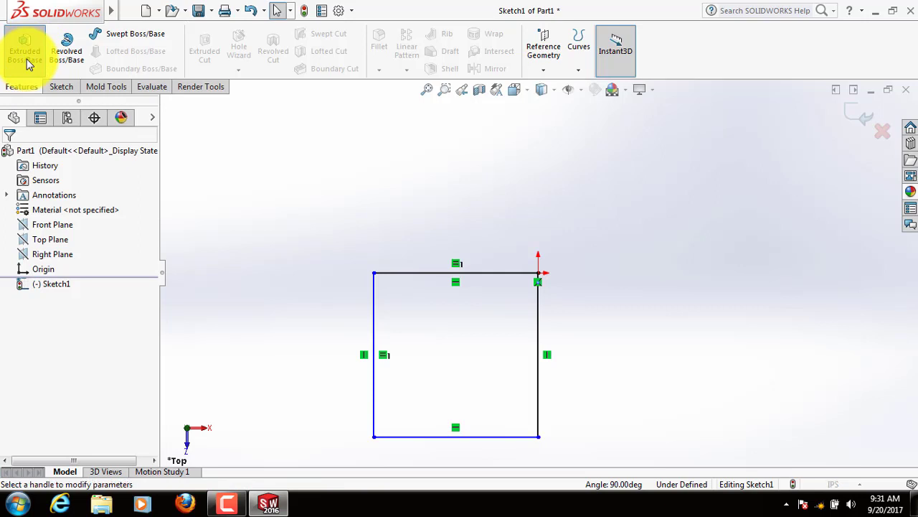
{"action": "left_click", "coordinate": [26, 56]}
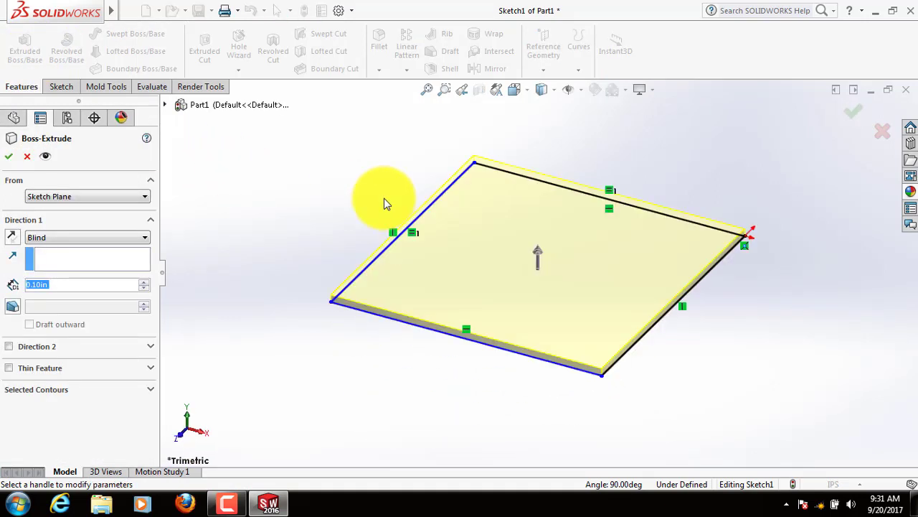
{"action": "scroll", "coordinate": [653, 165], "scroll_direction": "up", "scroll_amount": 6}
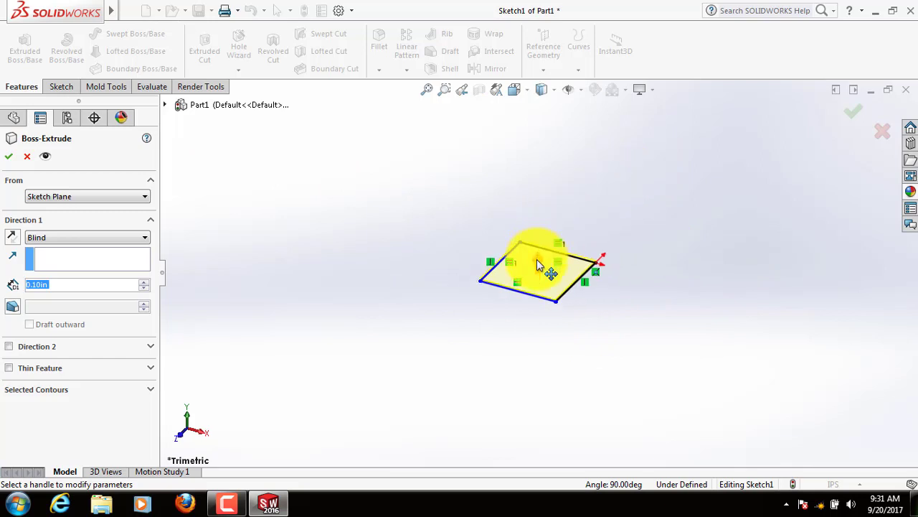
{"action": "left_click_drag", "start_coordinate": [543, 259], "coordinate": [543, 158]}
{"action": "scroll", "coordinate": [546, 143], "scroll_direction": "down", "scroll_amount": 3}
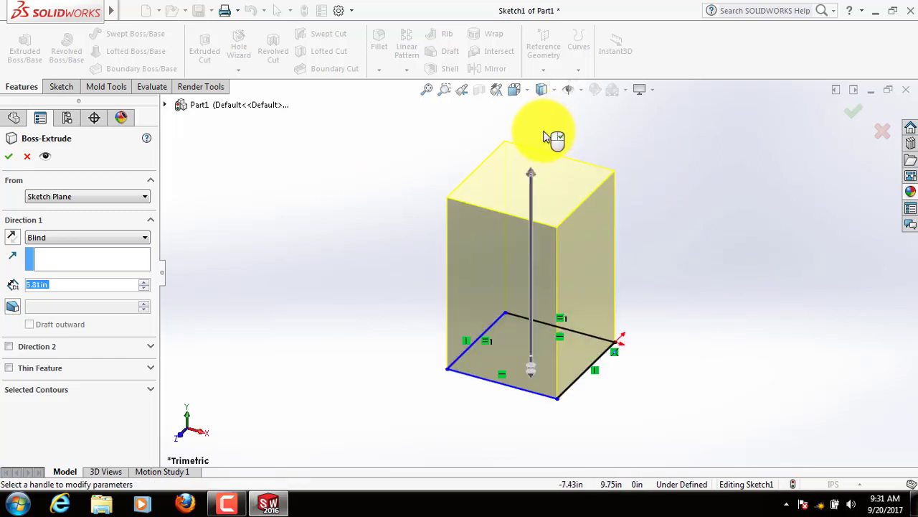
{"action": "scroll", "coordinate": [538, 184], "scroll_direction": "up", "scroll_amount": 6}
{"action": "left_click_drag", "start_coordinate": [537, 244], "coordinate": [529, 152]}
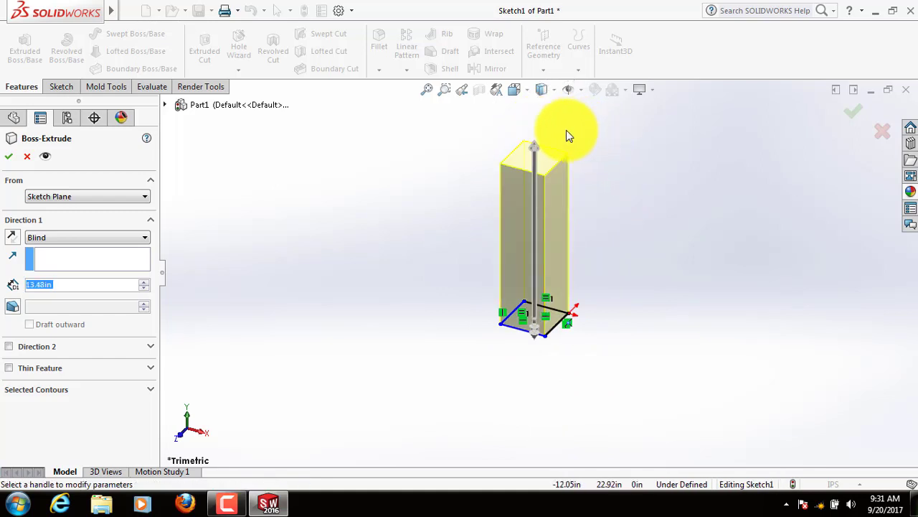
{"action": "scroll", "coordinate": [565, 144], "scroll_direction": "down", "scroll_amount": 1}
{"action": "left_click", "coordinate": [8, 155]}
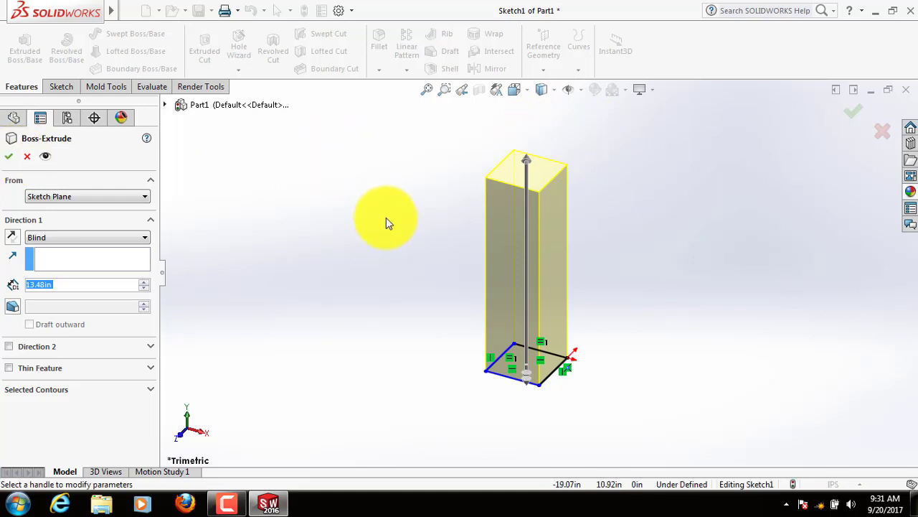
- Cancel the extrusion and turn Sketch1 Normal To the screen
{"action": "left_click", "coordinate": [27, 157]}
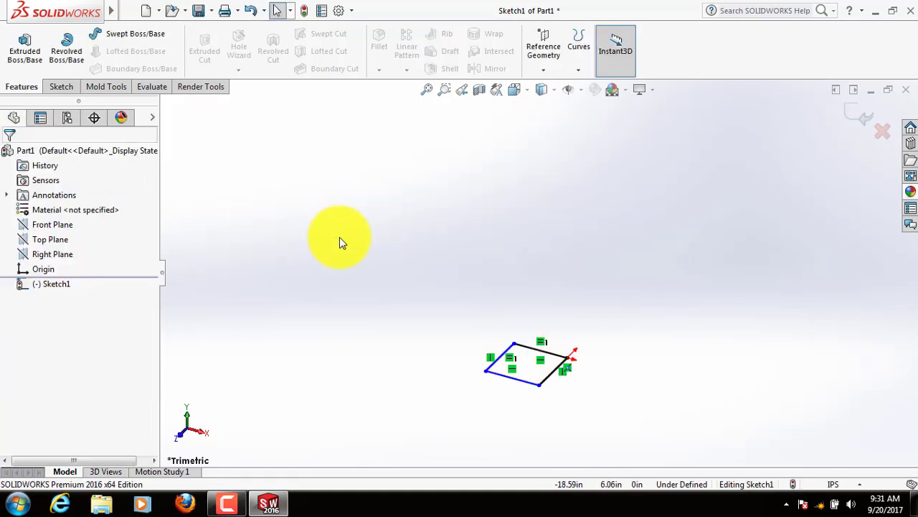
{"action": "left_click", "coordinate": [61, 86]}
{"action": "key", "text": "space"}
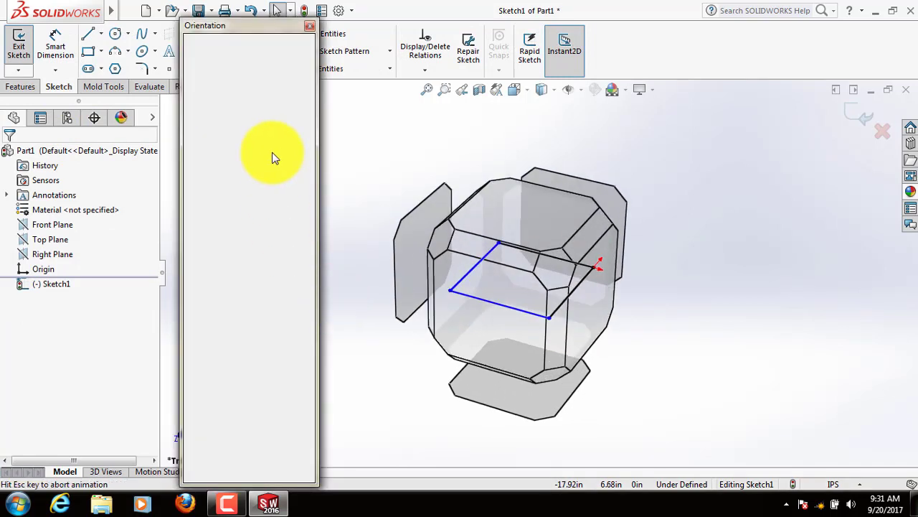
{"action": "left_click", "coordinate": [305, 105]}
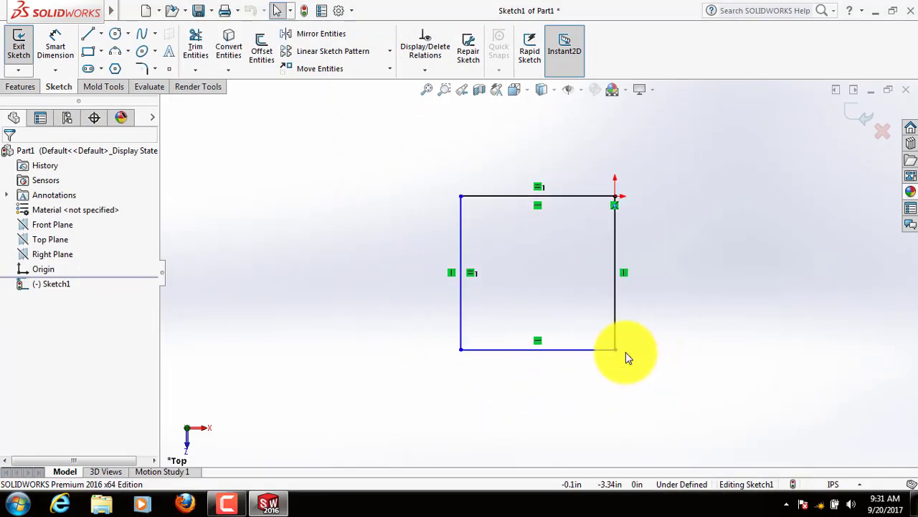
- Draw a shallow 3-point arc between the bottom corners and delete the straight bottom line
{"action": "left_click", "coordinate": [117, 54]}
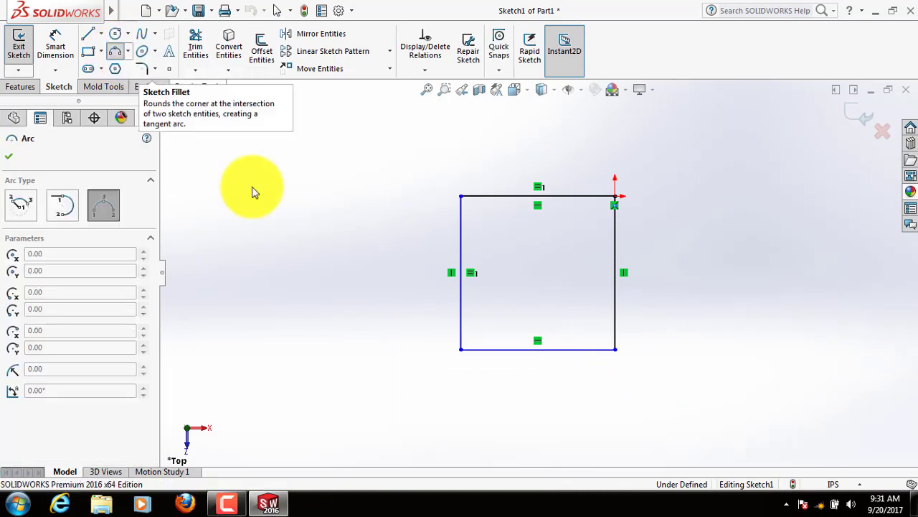
{"action": "left_click", "coordinate": [460, 349]}
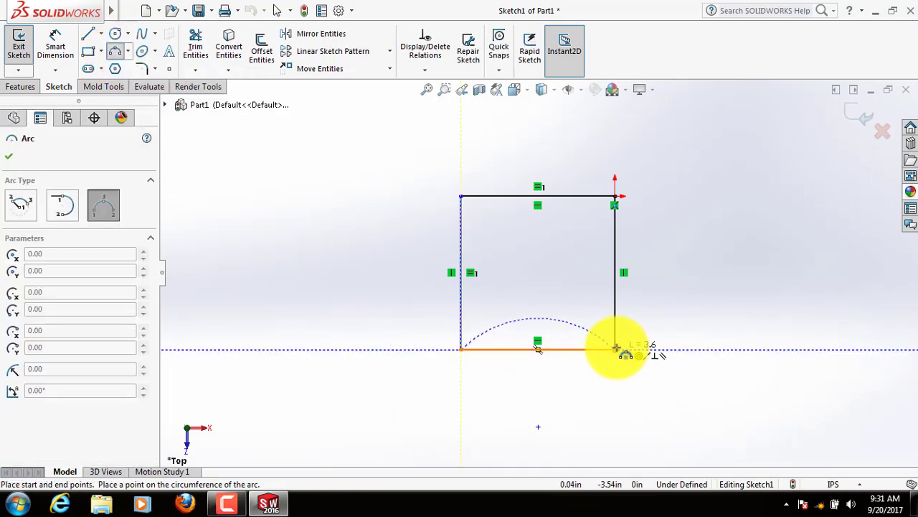
{"action": "left_click", "coordinate": [615, 350]}
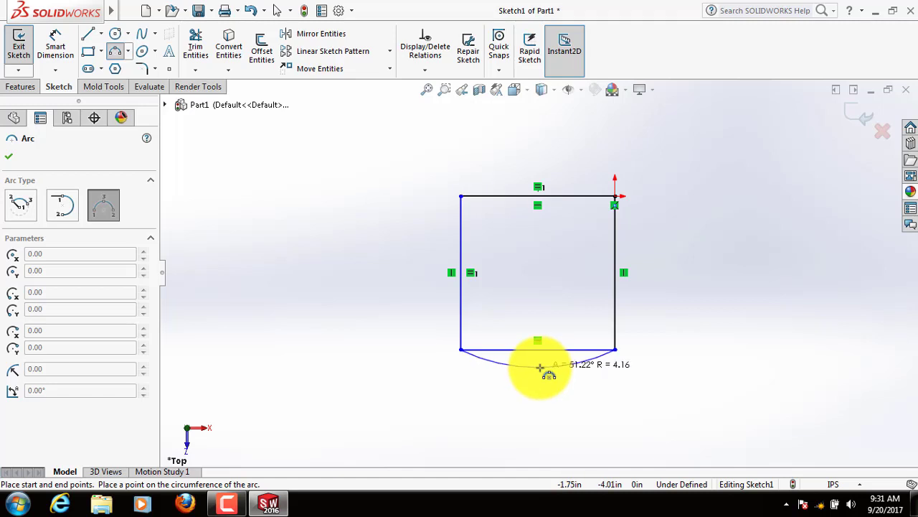
{"action": "left_click", "coordinate": [540, 367]}
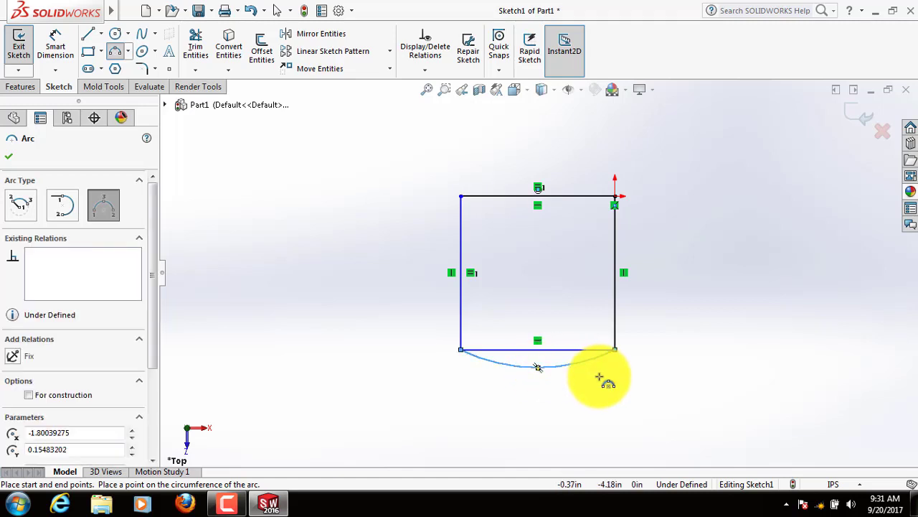
{"action": "right_click", "coordinate": [551, 367]}
{"action": "left_click", "coordinate": [581, 365]}
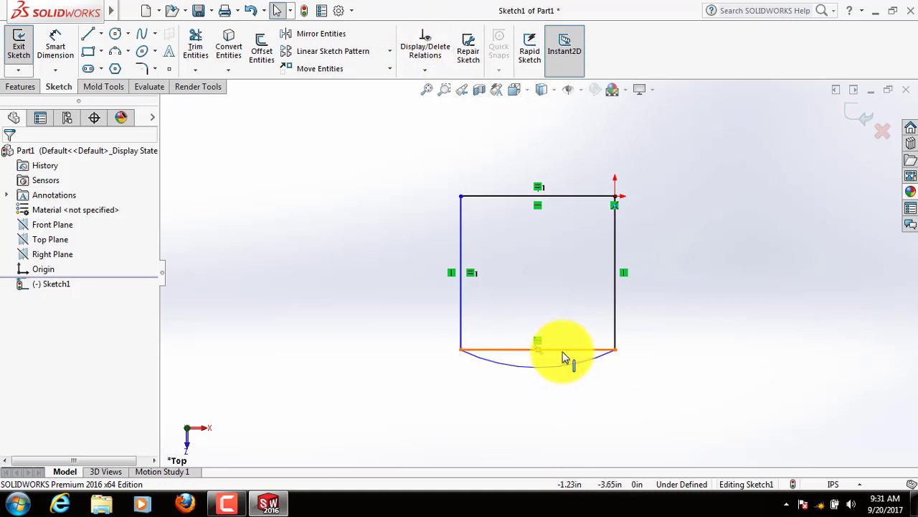
{"action": "left_click", "coordinate": [564, 357]}
{"action": "right_click", "coordinate": [564, 354]}
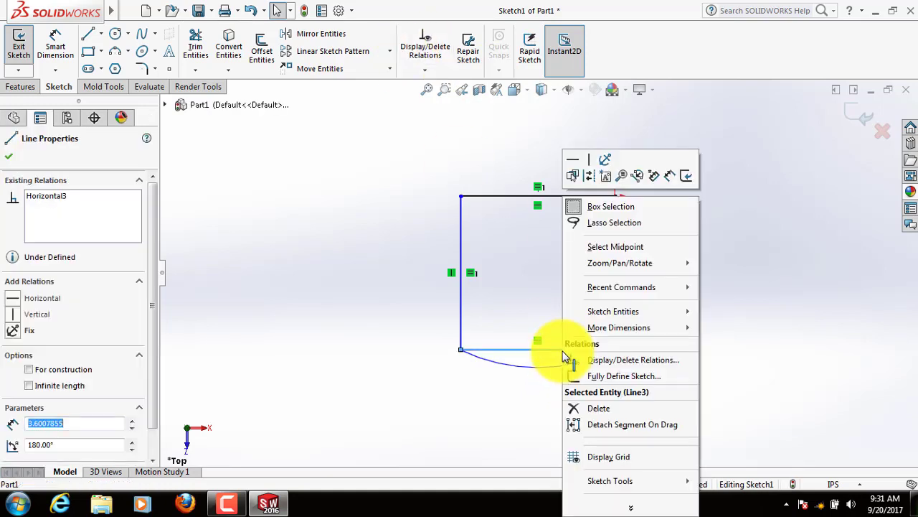
{"action": "left_click", "coordinate": [598, 407]}
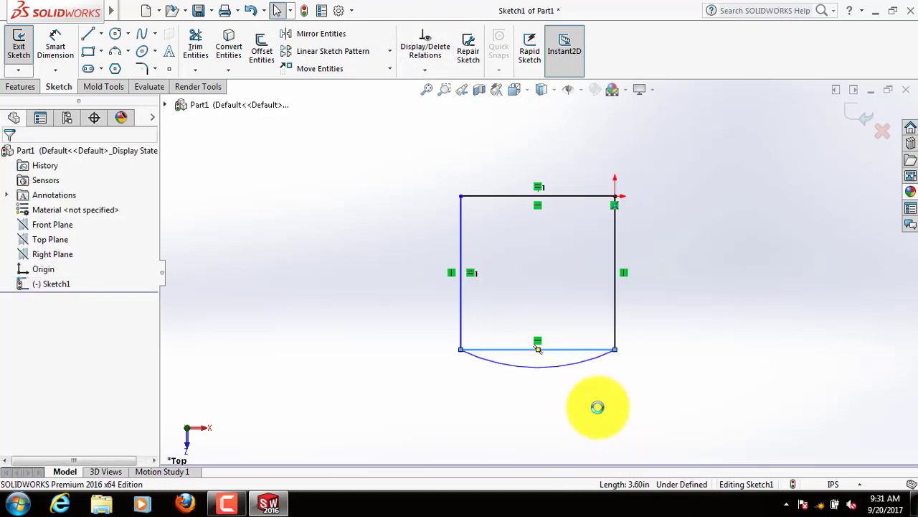
- Extrude the arc-edged sketch as a blind Boss-Extrude 12.70 in tall
{"action": "left_click", "coordinate": [19, 86]}
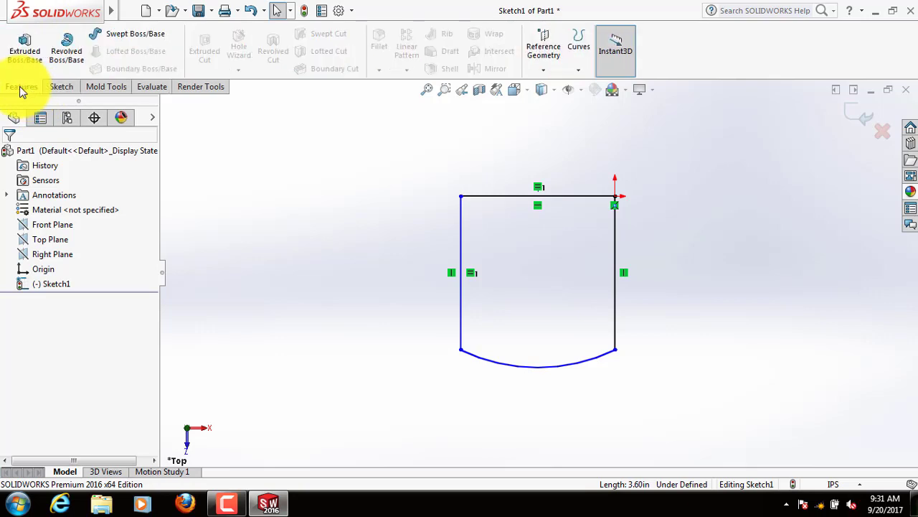
{"action": "left_click", "coordinate": [29, 48]}
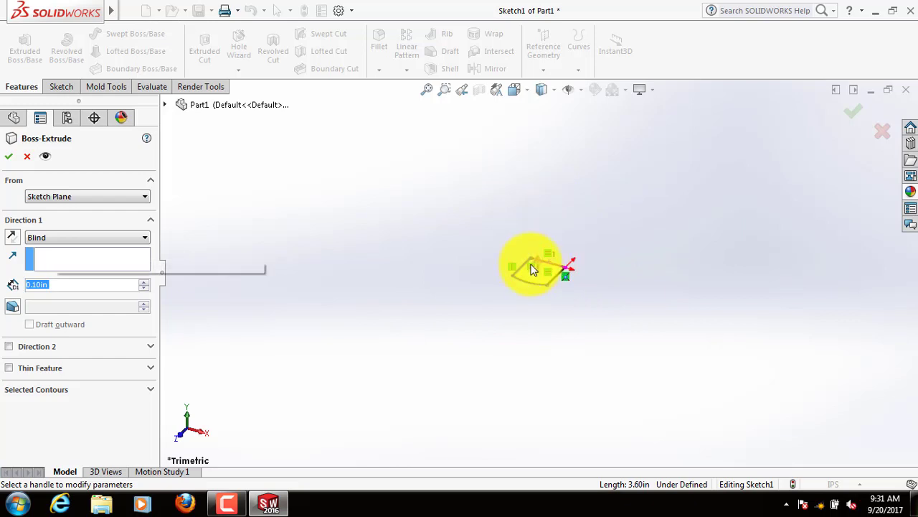
{"action": "left_click_drag", "start_coordinate": [537, 258], "coordinate": [558, 170]}
{"action": "scroll", "coordinate": [544, 123], "scroll_direction": "down", "scroll_amount": 3}
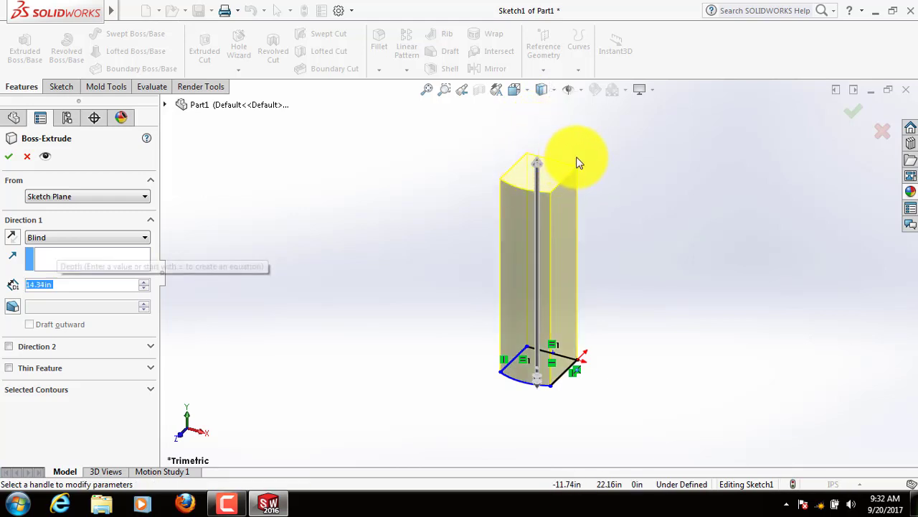
{"action": "left_click_drag", "start_coordinate": [548, 160], "coordinate": [543, 190]}
{"action": "scroll", "coordinate": [574, 237], "scroll_direction": "down", "scroll_amount": 3}
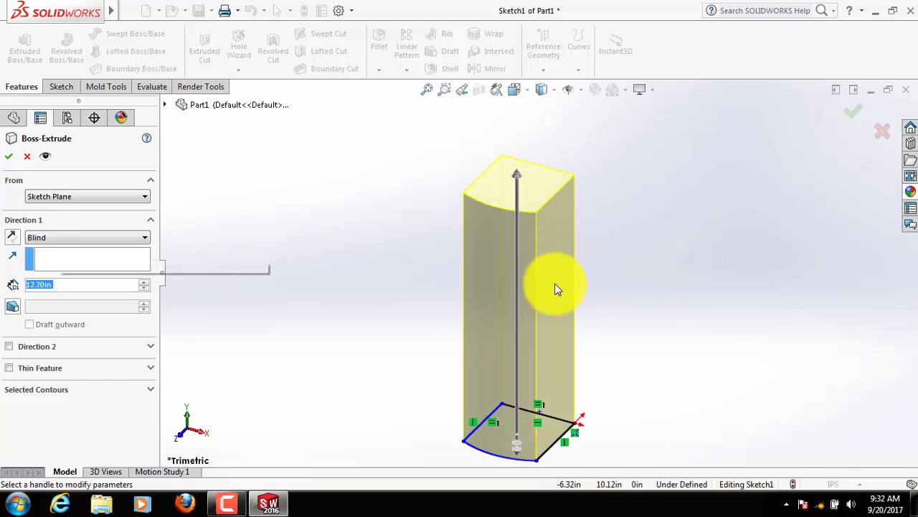
{"action": "left_click", "coordinate": [11, 159]}
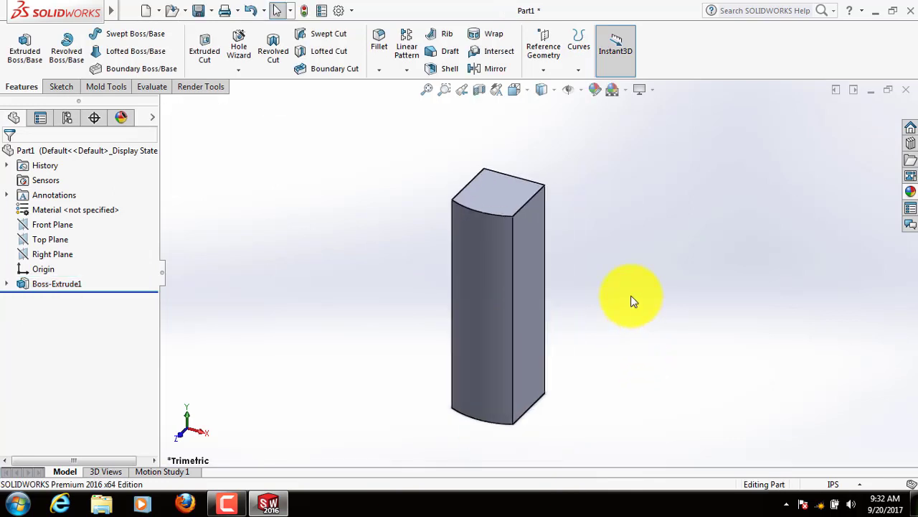
- View the column's top face Normal To, then draw a thin corner rectangle across it behind the curve
{"action": "left_click", "coordinate": [495, 194]}
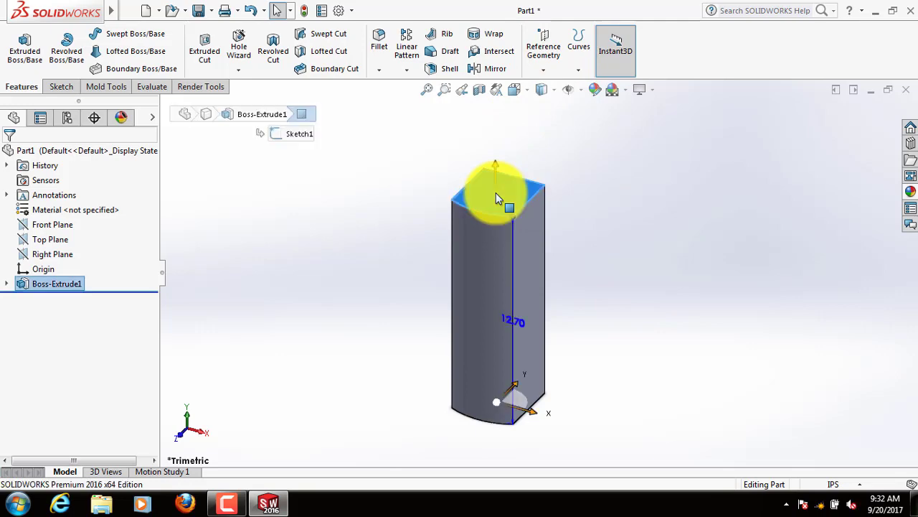
{"action": "key", "text": "space"}
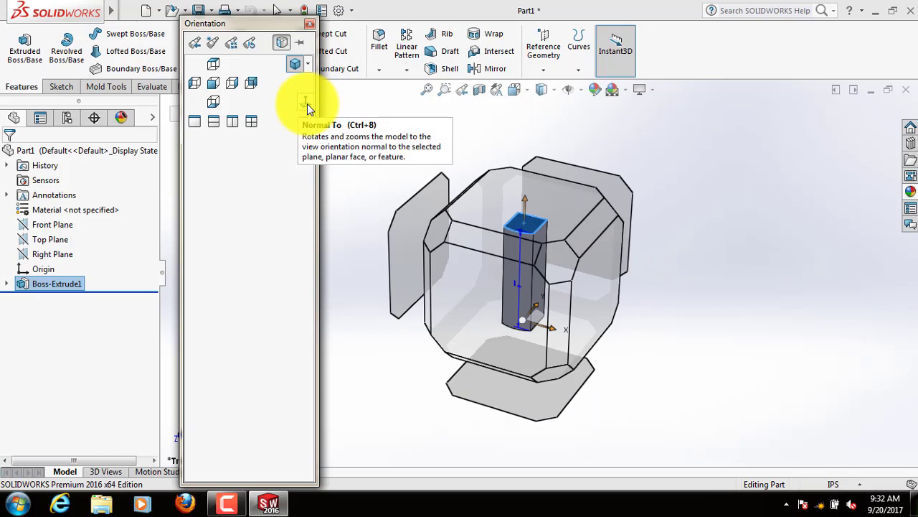
{"action": "left_click", "coordinate": [308, 104]}
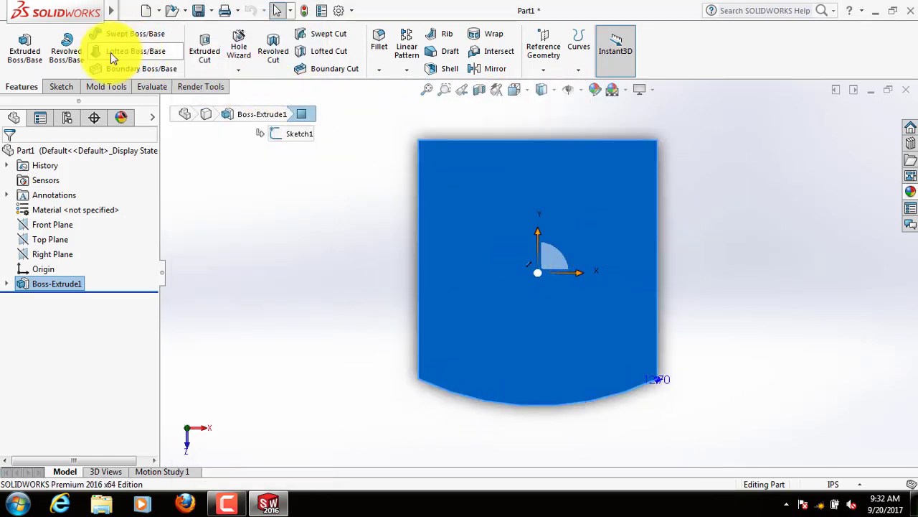
{"action": "left_click", "coordinate": [62, 88]}
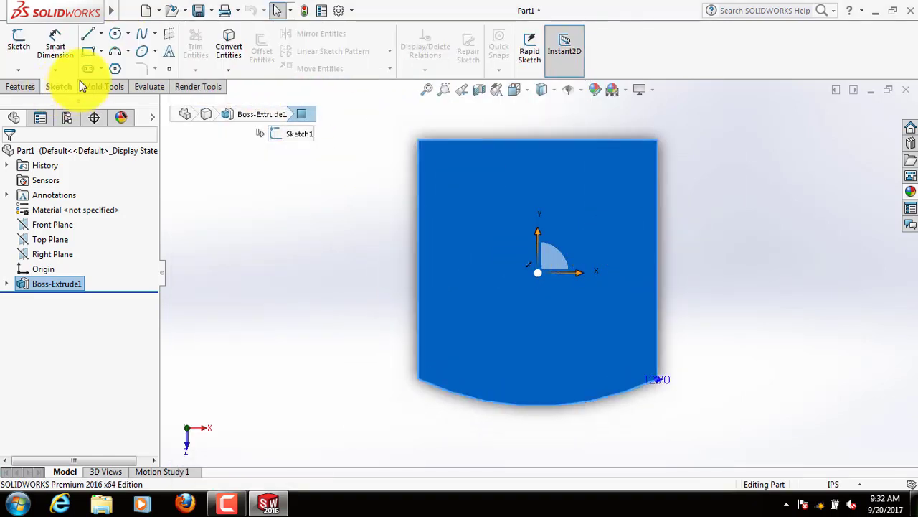
{"action": "left_click", "coordinate": [88, 53]}
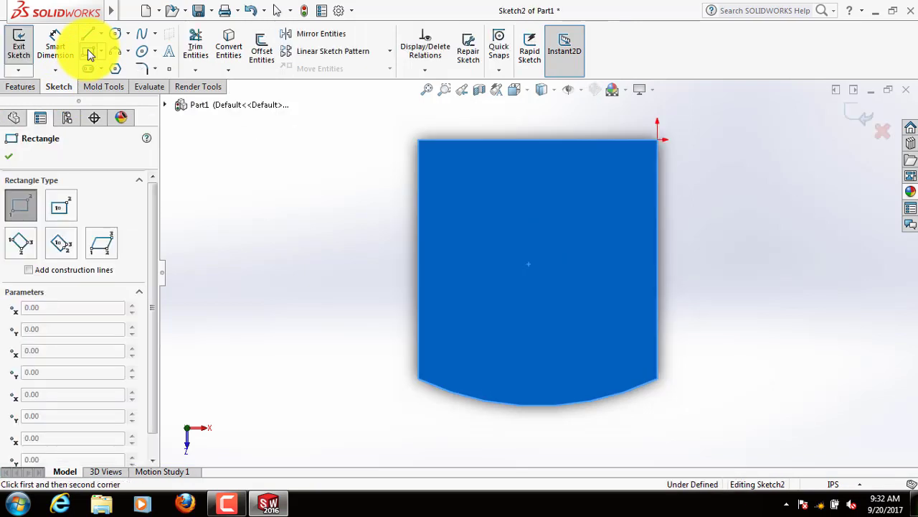
{"action": "left_click", "coordinate": [418, 371]}
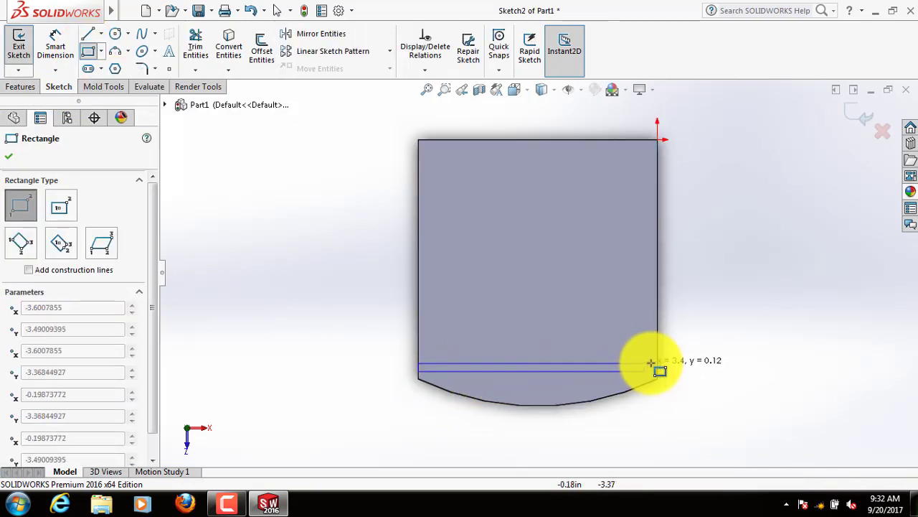
{"action": "left_click", "coordinate": [656, 365]}
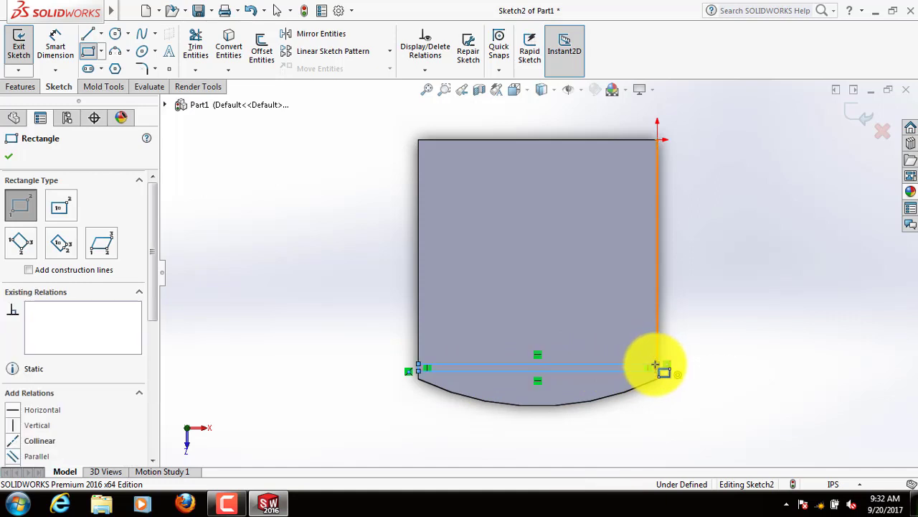
{"action": "right_click", "coordinate": [656, 364]}
{"action": "left_click", "coordinate": [681, 360]}
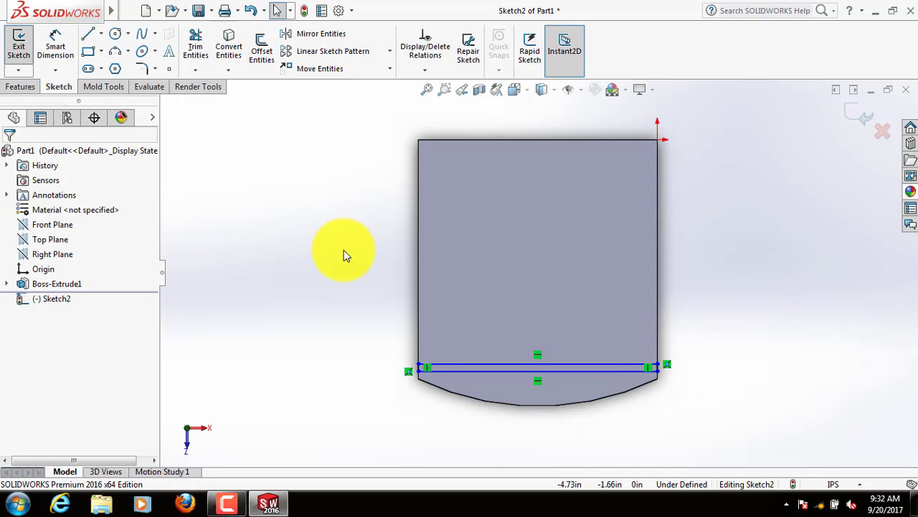
- Cut Sketch2's thin rectangle 0.27 in deep as a blind Cut-Extrude
{"action": "left_click", "coordinate": [21, 86]}
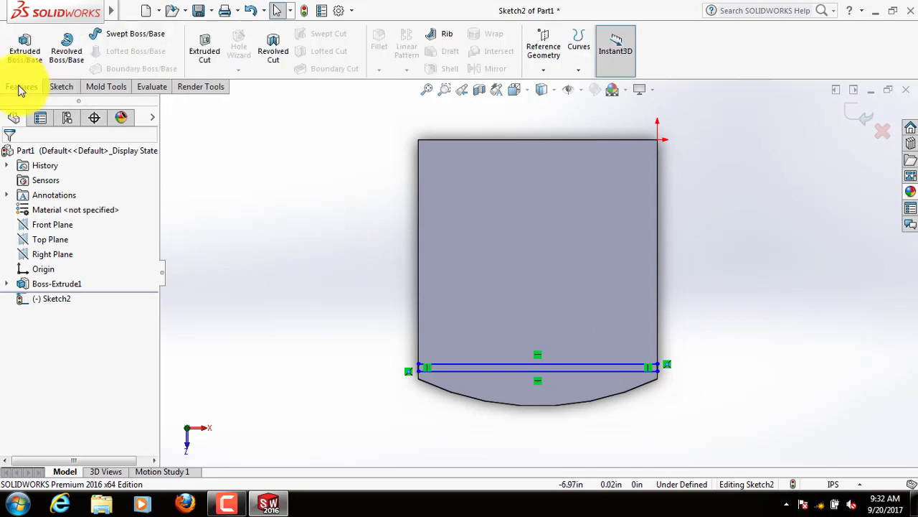
{"action": "left_click", "coordinate": [203, 43]}
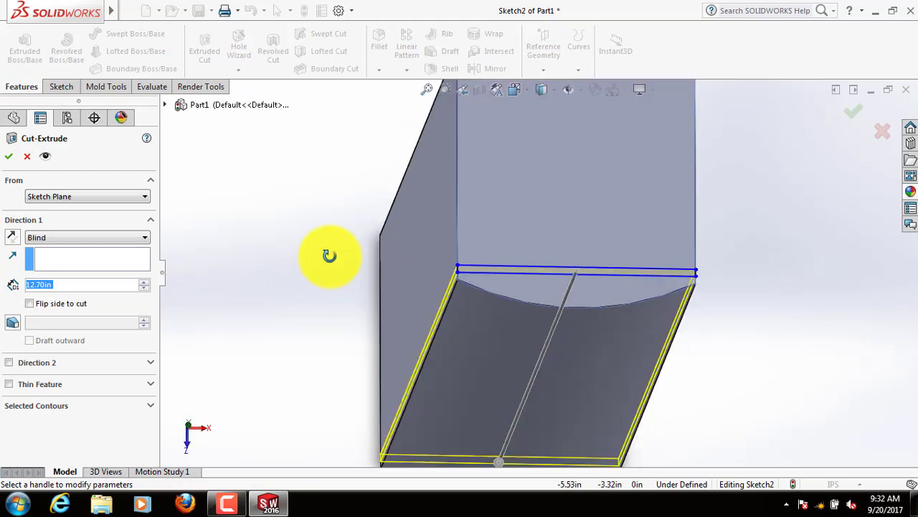
{"action": "middle_click_drag", "start_coordinate": [691, 350], "coordinate": [682, 185]}
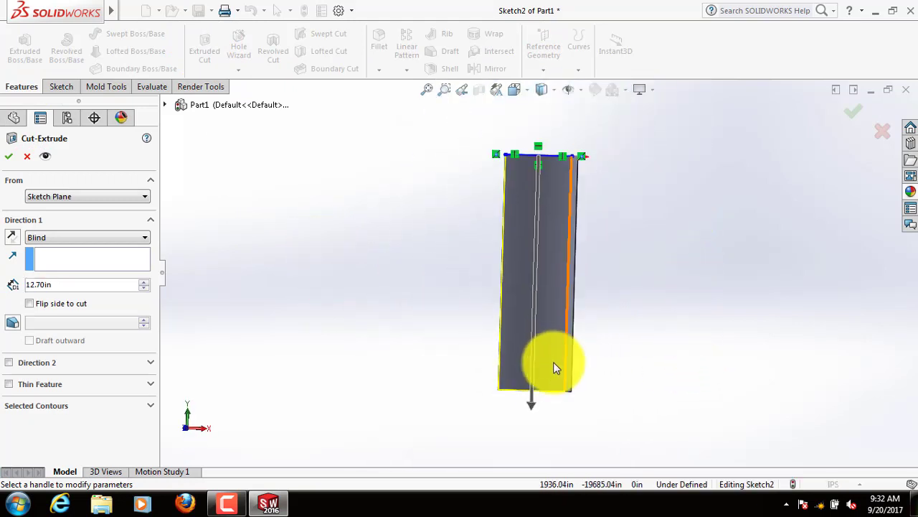
{"action": "left_click_drag", "start_coordinate": [533, 409], "coordinate": [533, 180]}
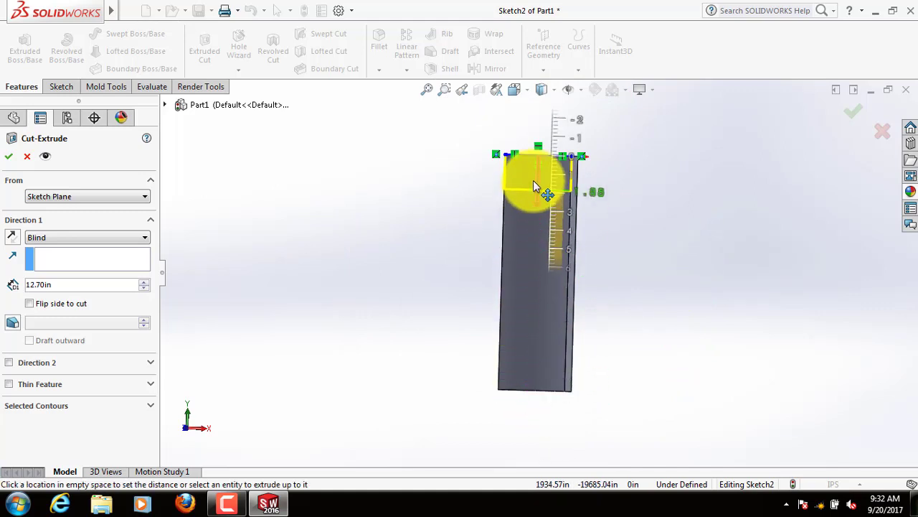
{"action": "scroll", "coordinate": [538, 150], "scroll_direction": "down", "scroll_amount": 3}
{"action": "middle_click_drag", "start_coordinate": [537, 150], "coordinate": [578, 355]}
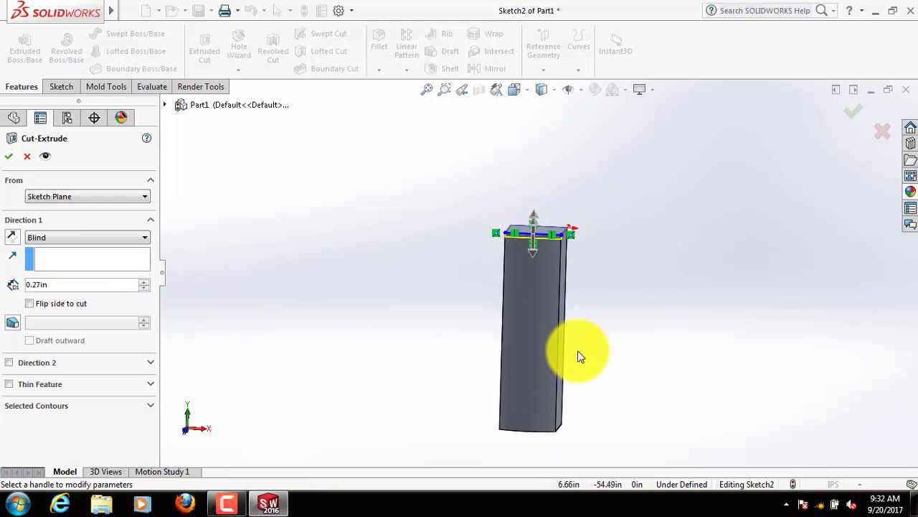
{"action": "left_click", "coordinate": [11, 158]}
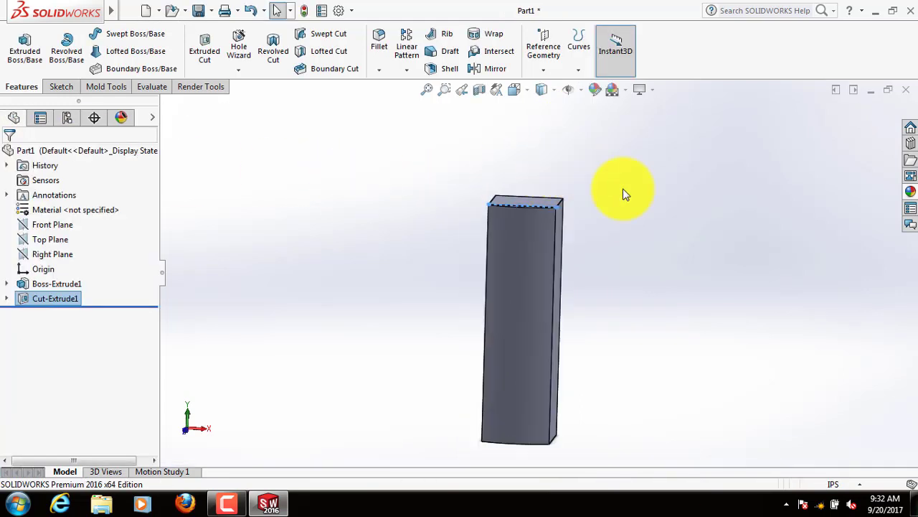
- Orbit to inspect the slot, then view the narrow face beside it Normal To
{"action": "middle_click_drag", "start_coordinate": [622, 192], "coordinate": [545, 268]}
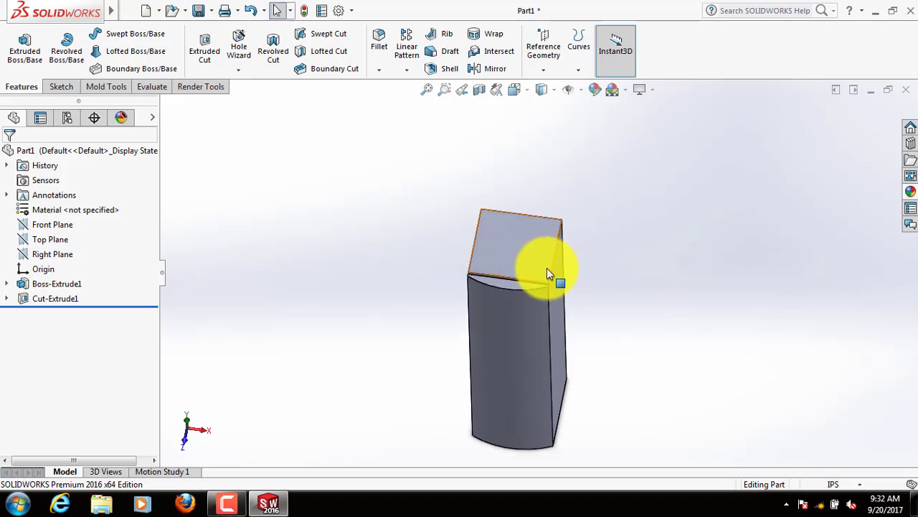
{"action": "scroll", "coordinate": [418, 255], "scroll_direction": "down", "scroll_amount": 3}
{"action": "middle_click_drag", "start_coordinate": [323, 233], "coordinate": [420, 318]}
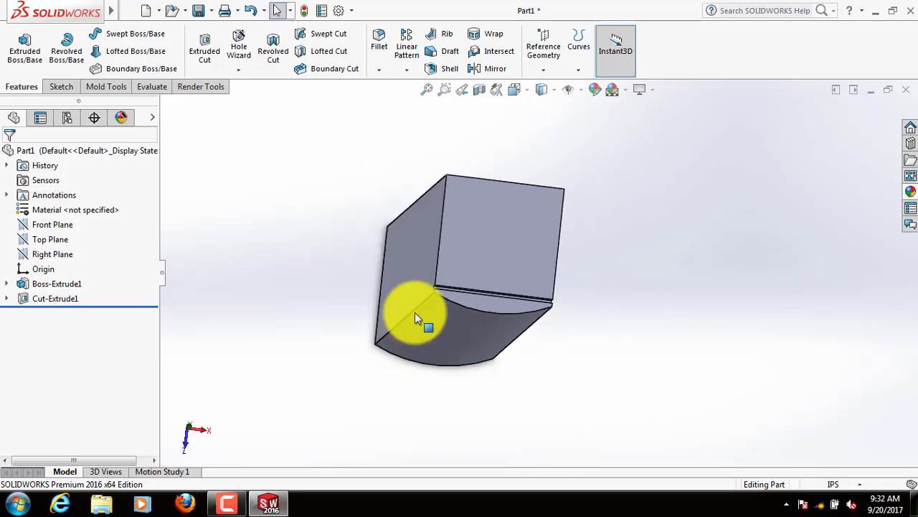
{"action": "middle_click_drag", "start_coordinate": [641, 304], "coordinate": [597, 314]}
{"action": "scroll", "coordinate": [454, 310], "scroll_direction": "down", "scroll_amount": 5}
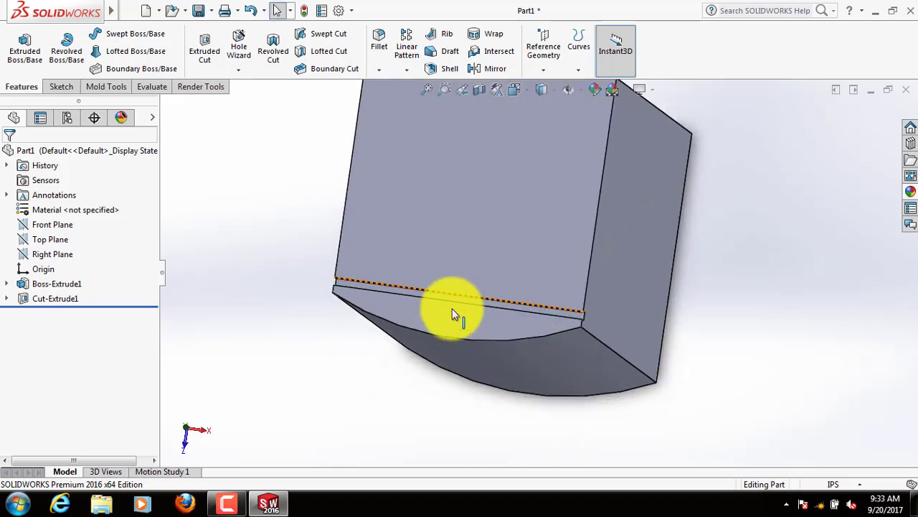
{"action": "left_click", "coordinate": [564, 297]}
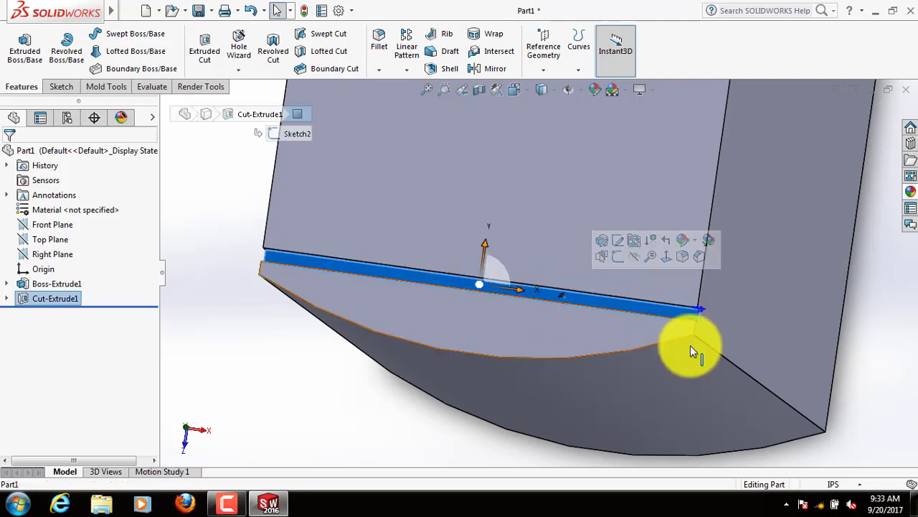
{"action": "key", "text": "space"}
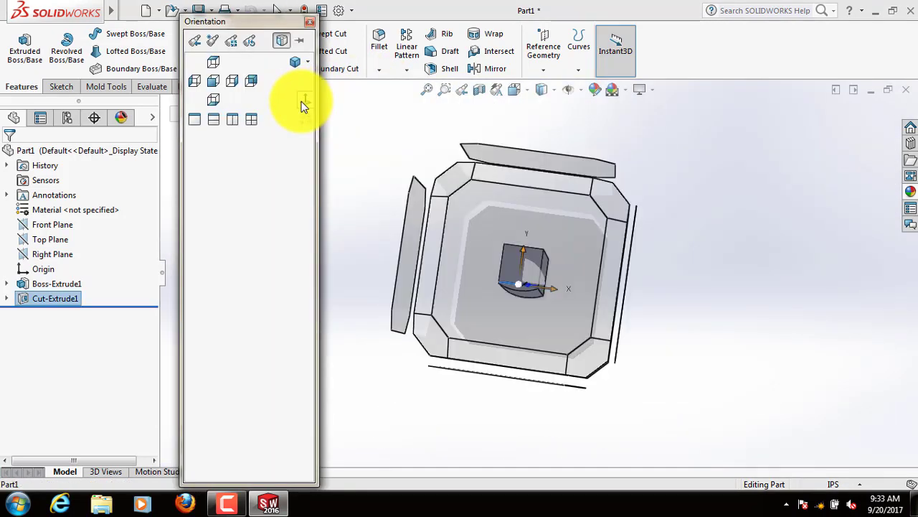
{"action": "left_click", "coordinate": [302, 103]}
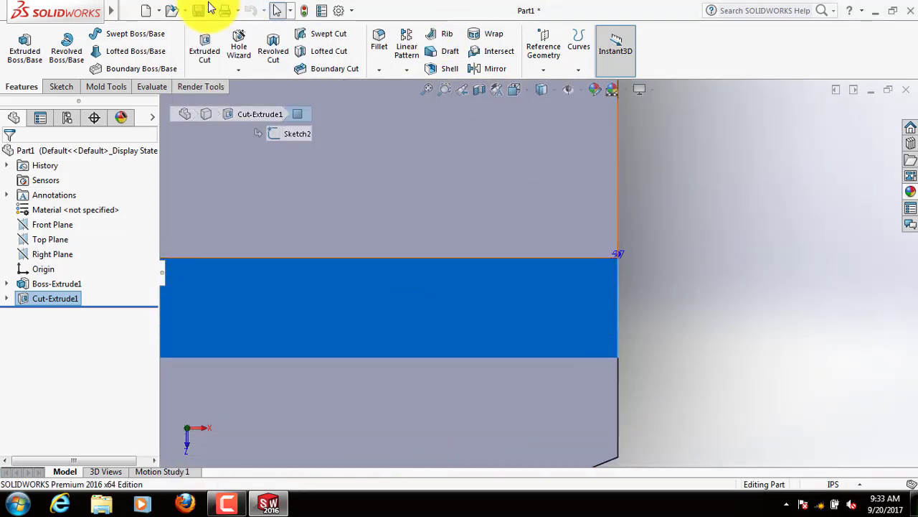
{"action": "left_click", "coordinate": [59, 86]}
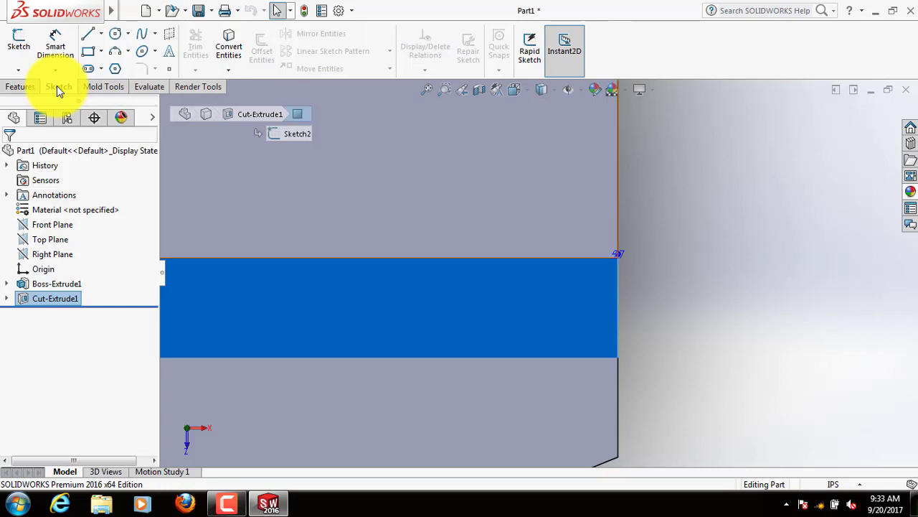
- Draw a two-lobed spline zigzagging from the face's right edge top down to its bottom
{"action": "left_click", "coordinate": [140, 35]}
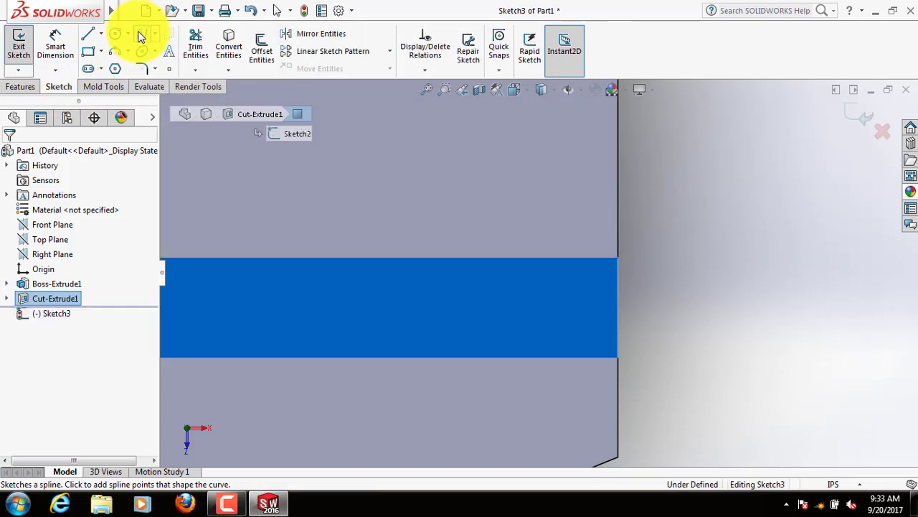
{"action": "left_click", "coordinate": [616, 258]}
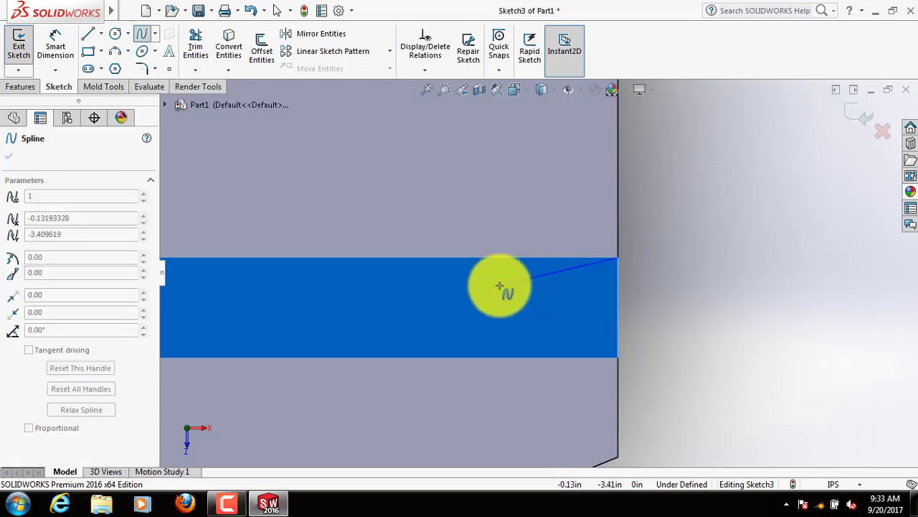
{"action": "left_click", "coordinate": [500, 285]}
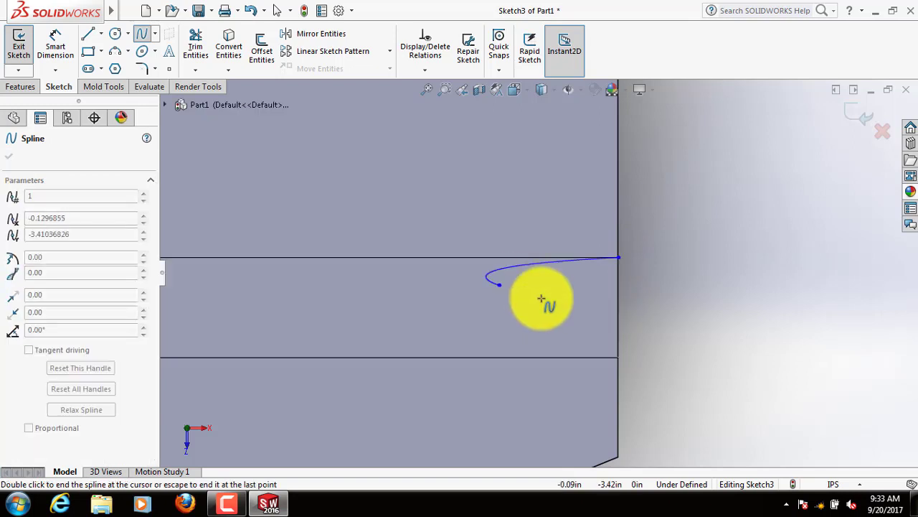
{"action": "left_click", "coordinate": [618, 307]}
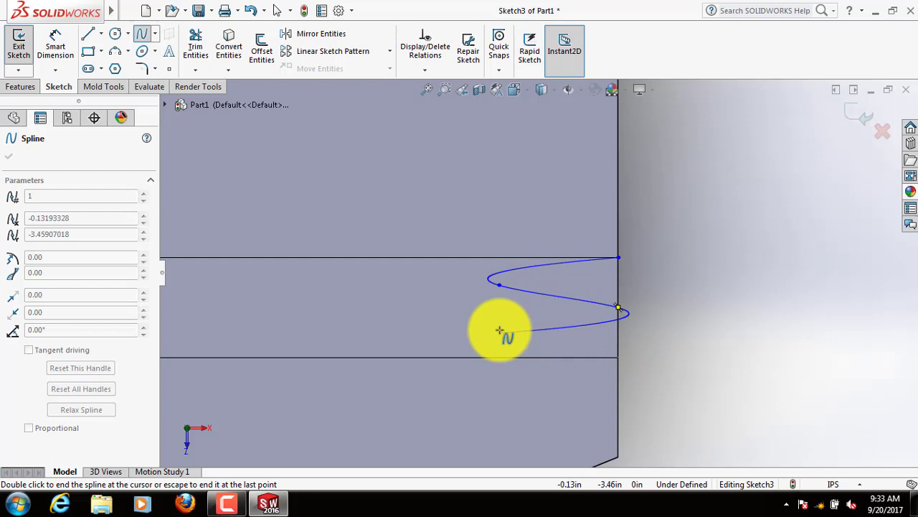
{"action": "left_click", "coordinate": [497, 328]}
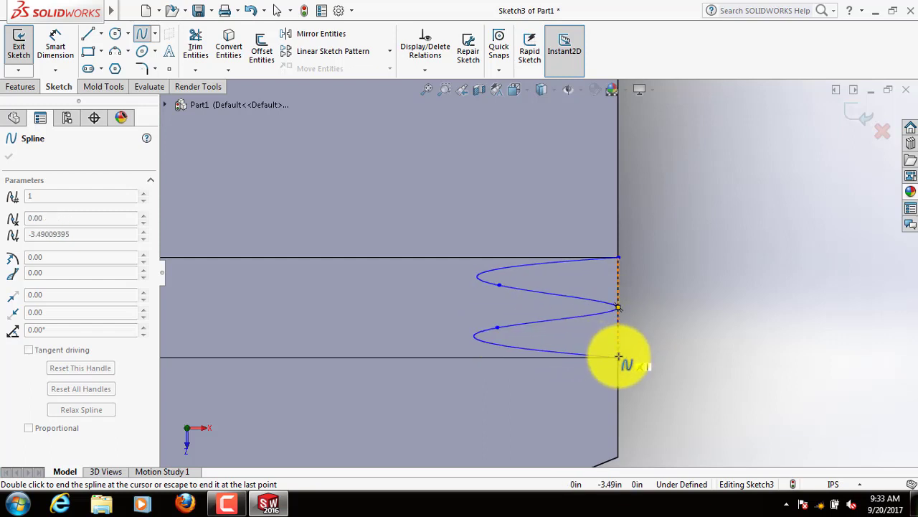
{"action": "right_click", "coordinate": [618, 356]}
{"action": "key", "text": "Escape"}
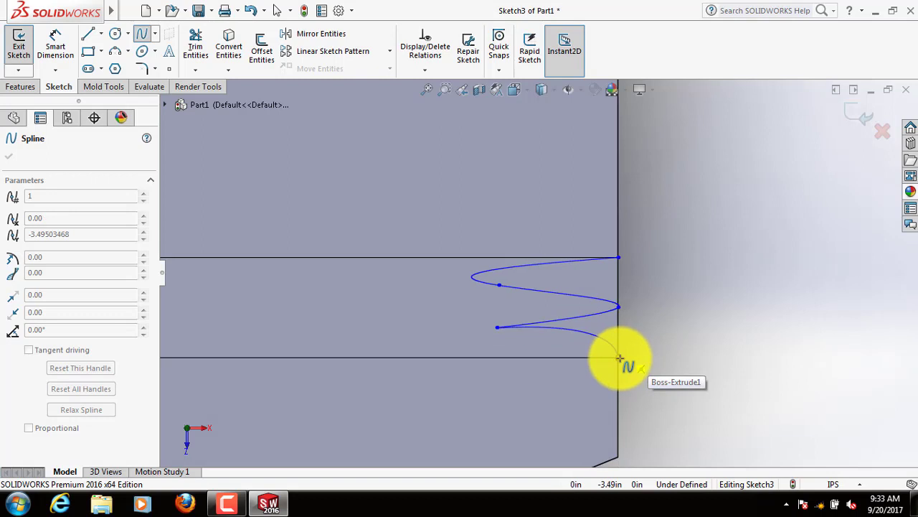
{"action": "right_click", "coordinate": [620, 357]}
{"action": "left_click", "coordinate": [657, 370]}
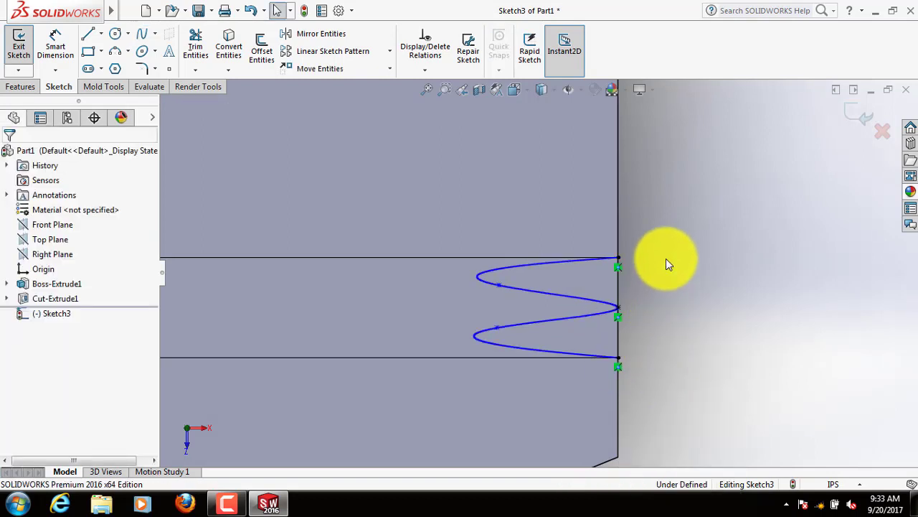
- Close the spline with a straight line between its top and bottom endpoints
{"action": "left_click", "coordinate": [89, 36]}
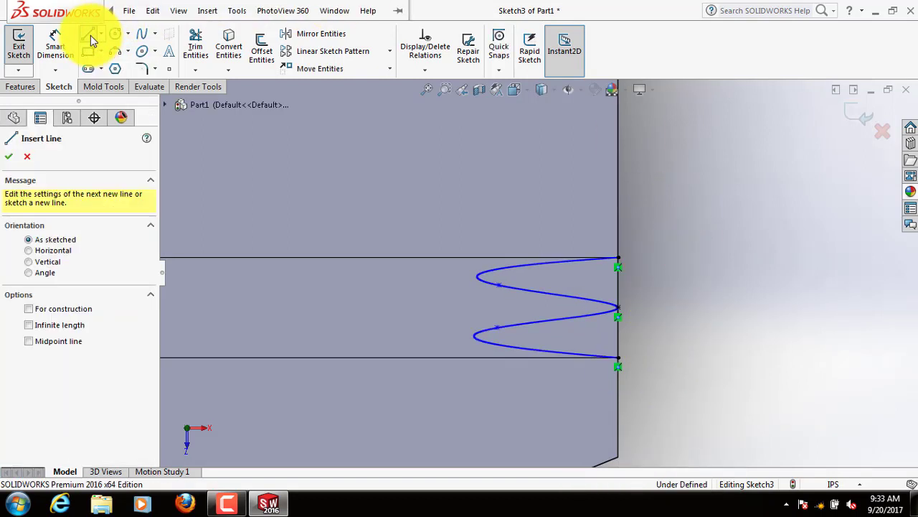
{"action": "left_click", "coordinate": [619, 258]}
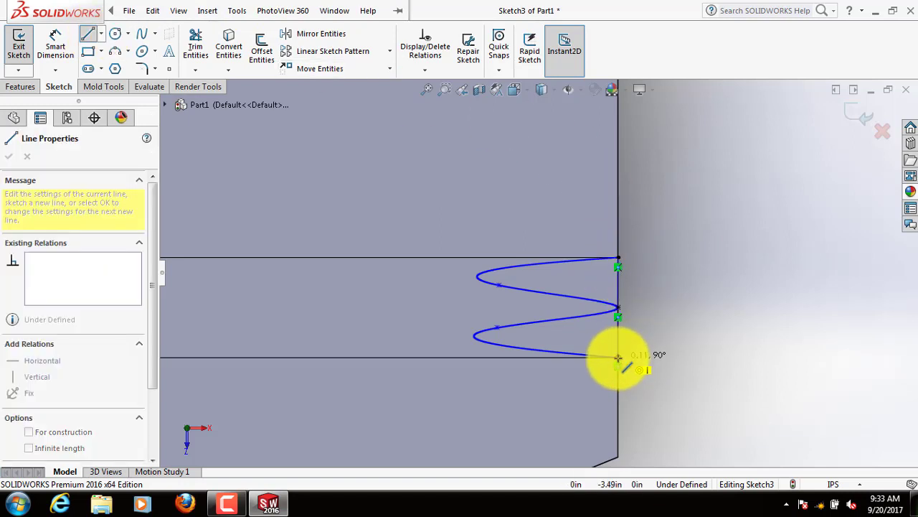
{"action": "left_click", "coordinate": [617, 356]}
{"action": "right_click", "coordinate": [617, 360]}
{"action": "left_click", "coordinate": [646, 359]}
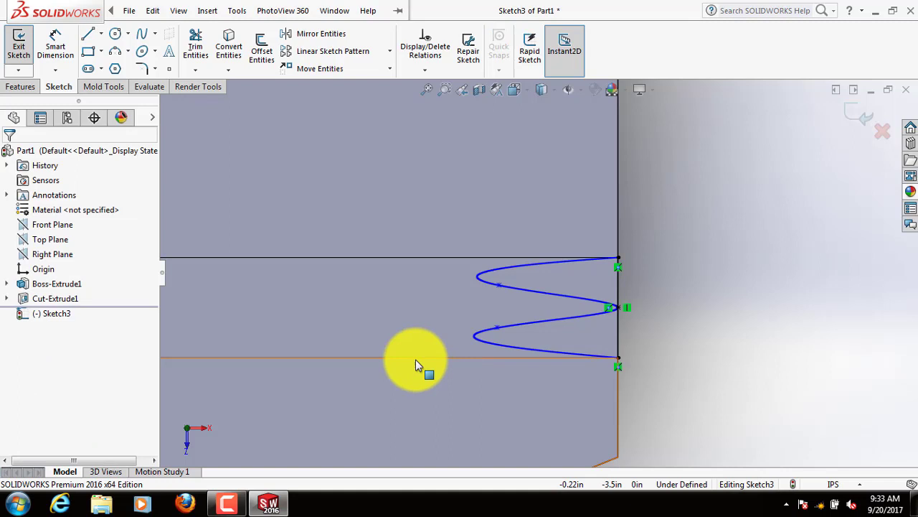
{"action": "scroll", "coordinate": [371, 346], "scroll_direction": "up", "scroll_amount": 3}
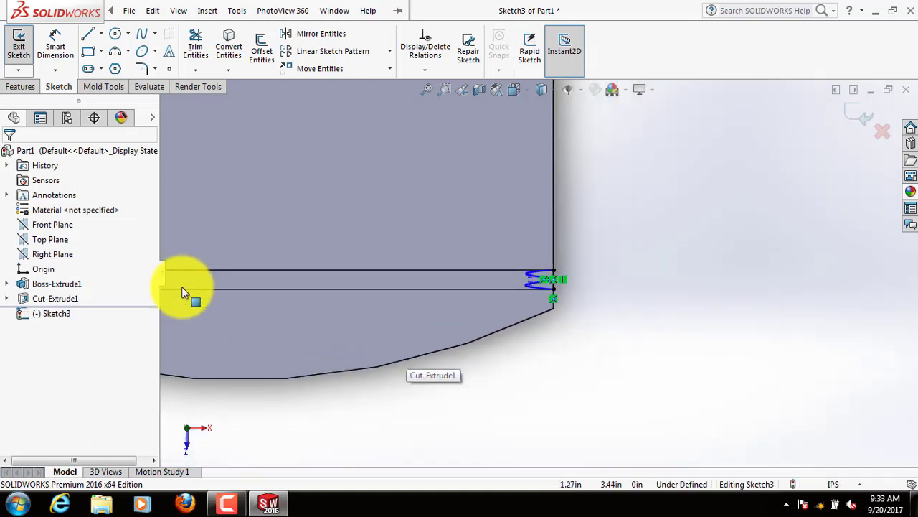
- Draw a vertical line rising from the slot's upper edge
{"action": "left_click", "coordinate": [88, 34]}
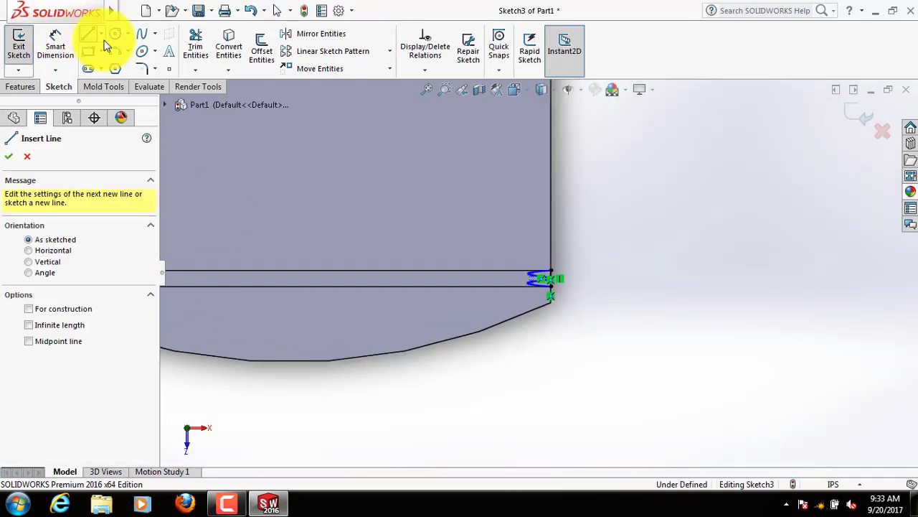
{"action": "left_click", "coordinate": [292, 270]}
{"action": "left_click", "coordinate": [290, 191]}
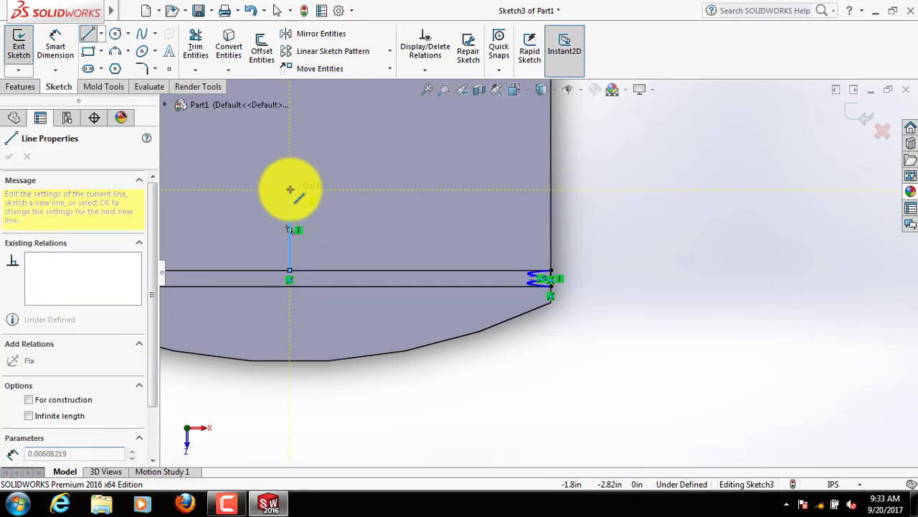
{"action": "right_click", "coordinate": [290, 191]}
{"action": "left_click", "coordinate": [328, 204]}
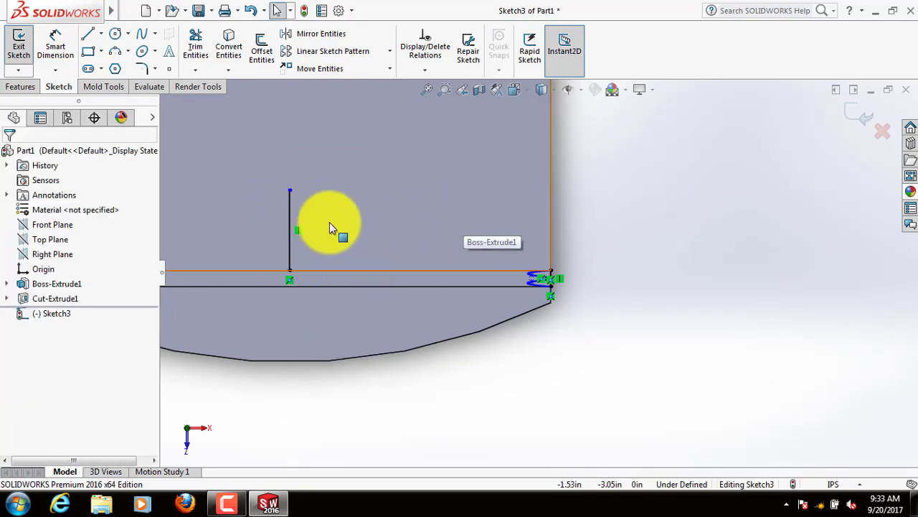
{"action": "key", "text": "z"}
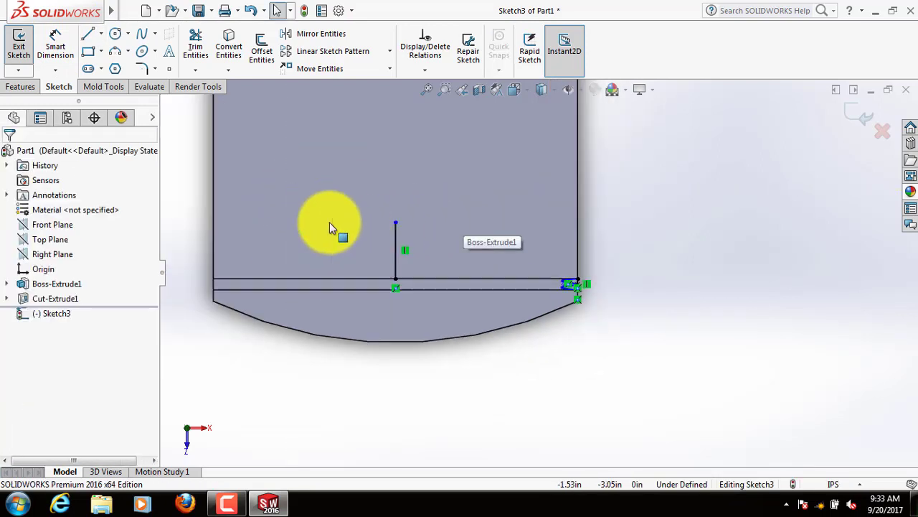
- Mirror Line2 and Spline1 about vertical Line3 onto the slot's left end
{"action": "left_click", "coordinate": [339, 36]}
{"action": "scroll", "coordinate": [496, 208], "scroll_direction": "down", "scroll_amount": 2}
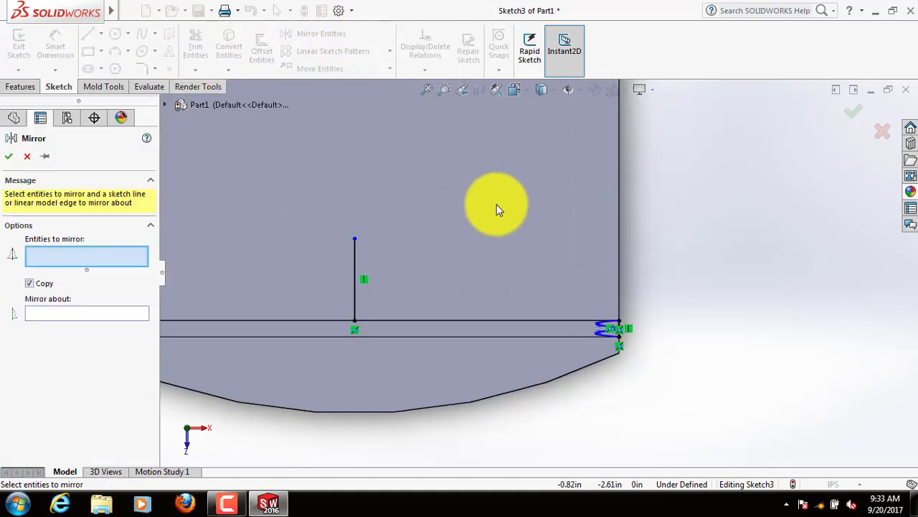
{"action": "scroll", "coordinate": [497, 205], "scroll_direction": "down", "scroll_amount": 1}
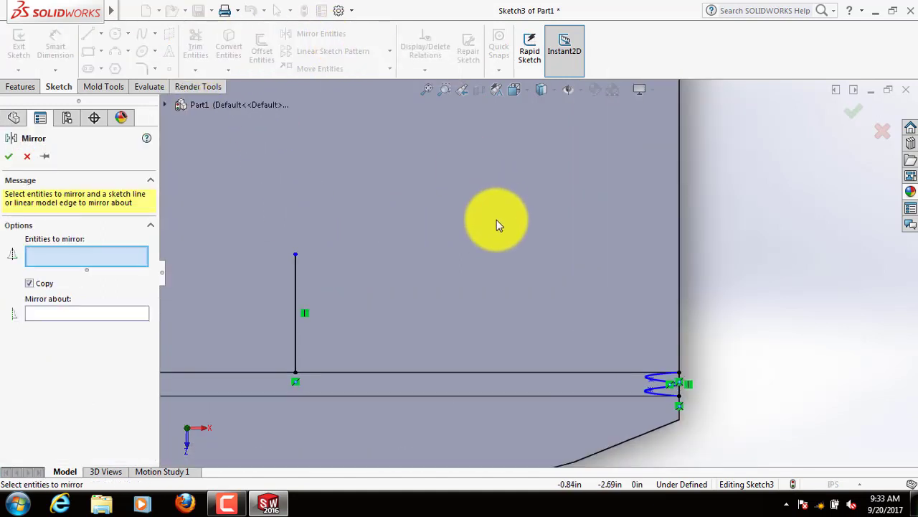
{"action": "left_click", "coordinate": [679, 389]}
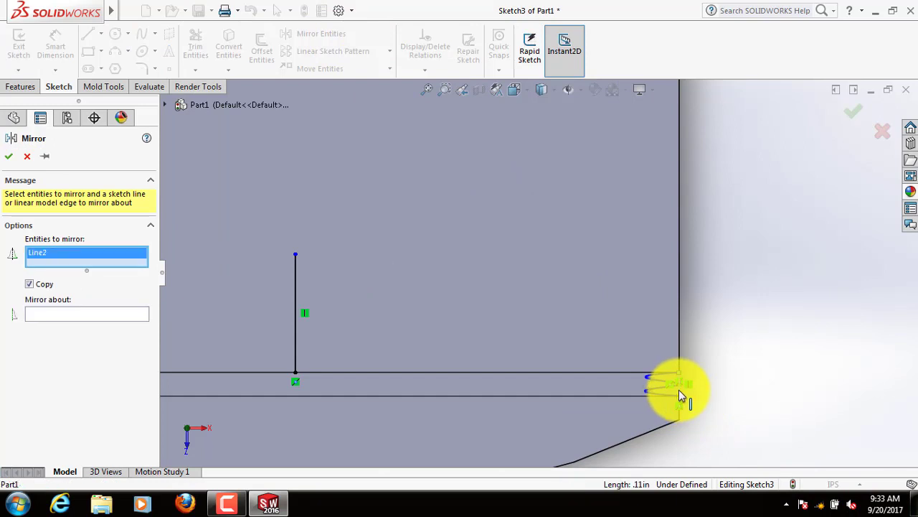
{"action": "left_click", "coordinate": [655, 394]}
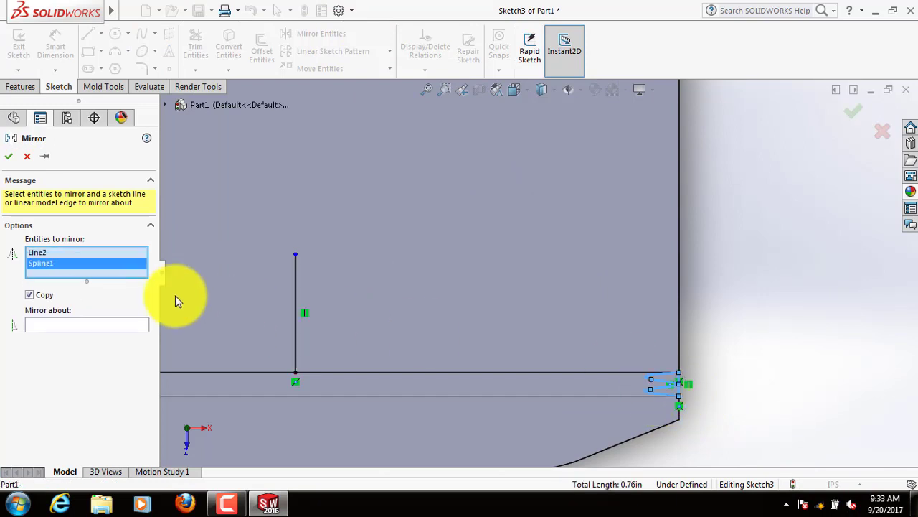
{"action": "left_click", "coordinate": [53, 332]}
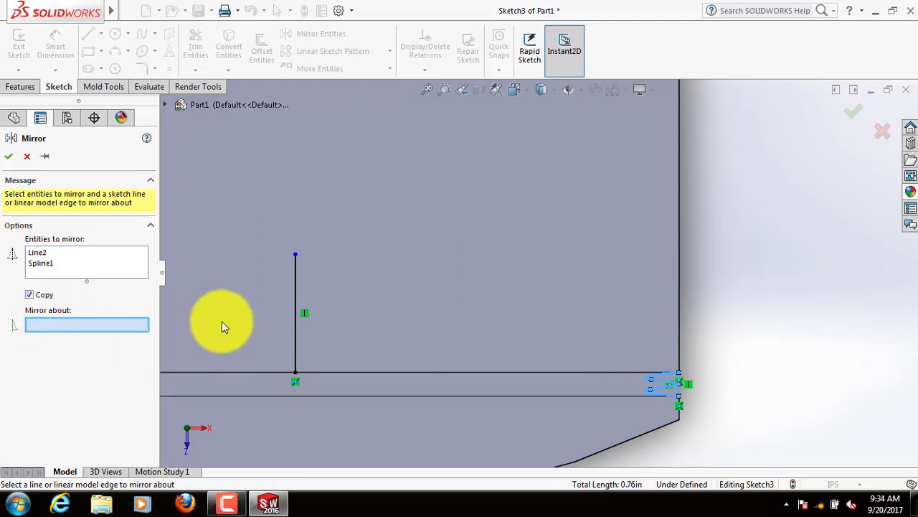
{"action": "left_click", "coordinate": [296, 290]}
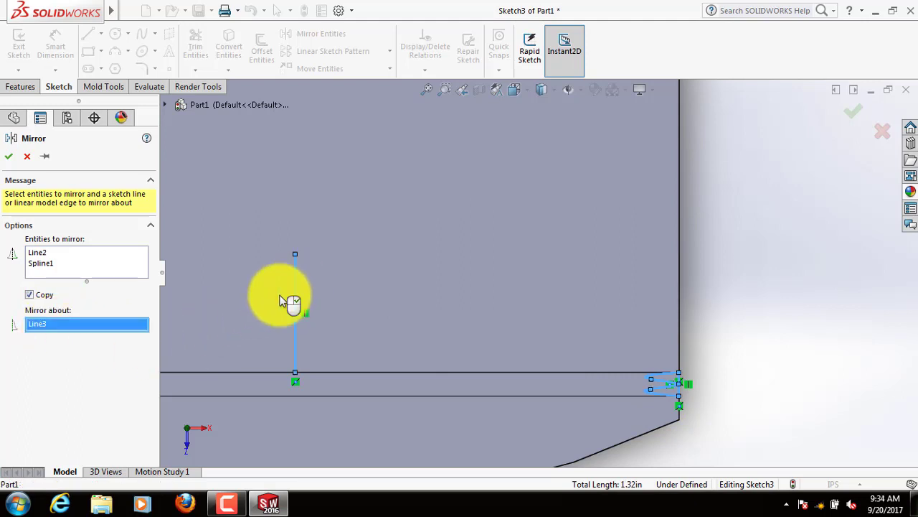
{"action": "key", "text": "z"}
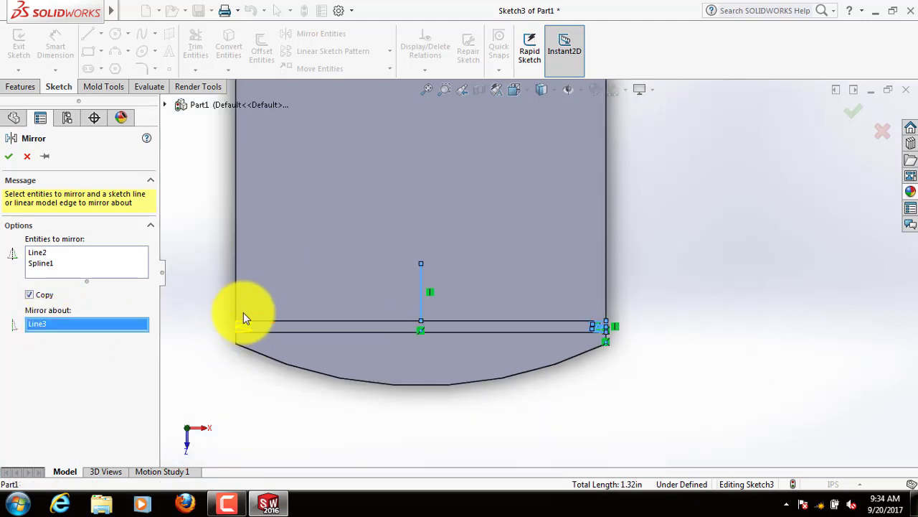
{"action": "left_click", "coordinate": [27, 157]}
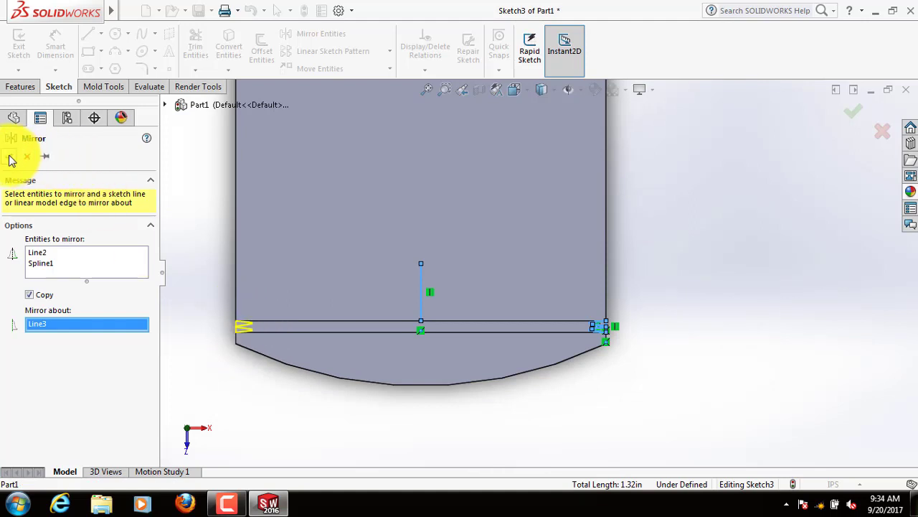
{"action": "scroll", "coordinate": [502, 279], "scroll_direction": "down", "scroll_amount": 2}
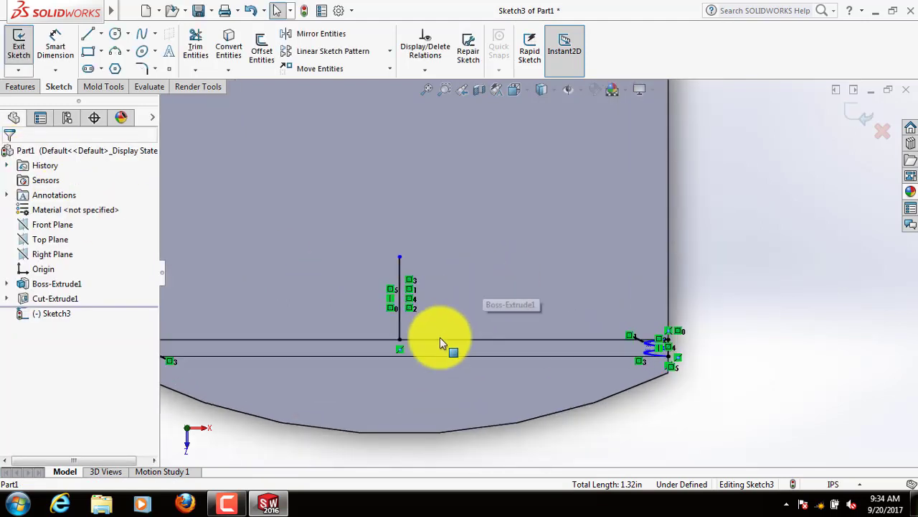
- Delete the vertical mirror line from Sketch3, keeping only the two wavy profiles
{"action": "left_click", "coordinate": [402, 325]}
{"action": "right_click", "coordinate": [402, 325]}
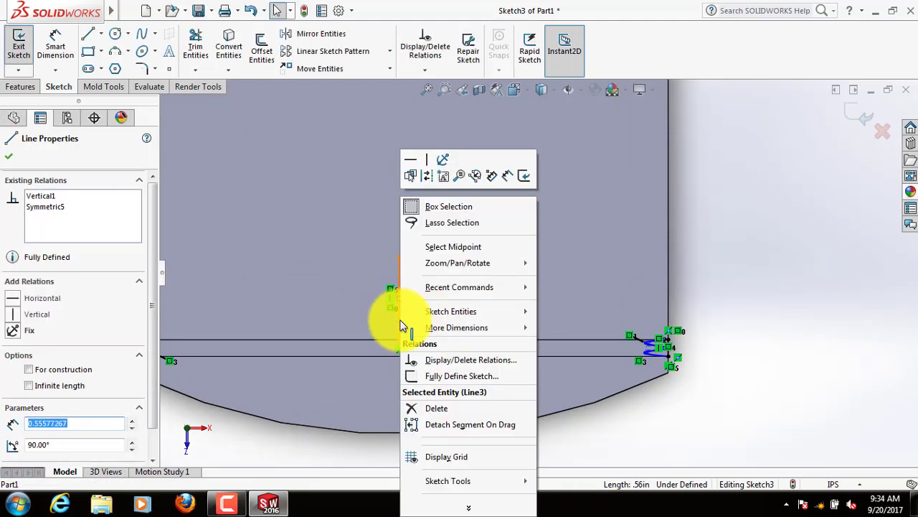
{"action": "left_click", "coordinate": [438, 407]}
{"action": "scroll", "coordinate": [430, 416], "scroll_direction": "up", "scroll_amount": 2}
{"action": "middle_click_drag", "start_coordinate": [430, 415], "coordinate": [429, 399]}
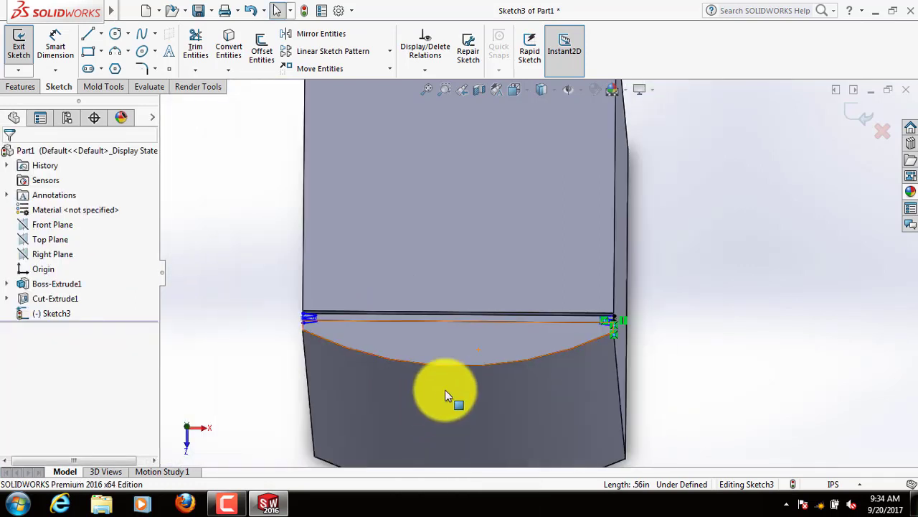
{"action": "left_click", "coordinate": [19, 87]}
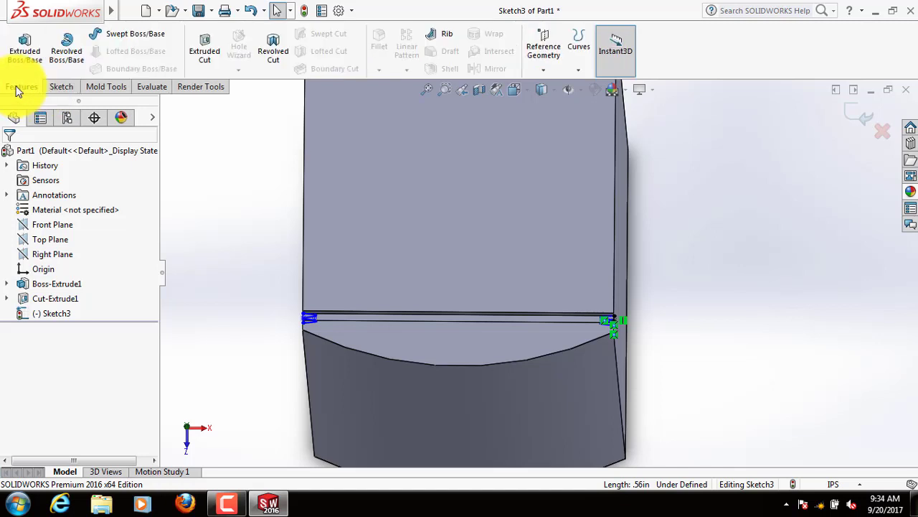
- Start an extruded cut and select the upper and lower loops of both wavy profiles
{"action": "left_click", "coordinate": [204, 42]}
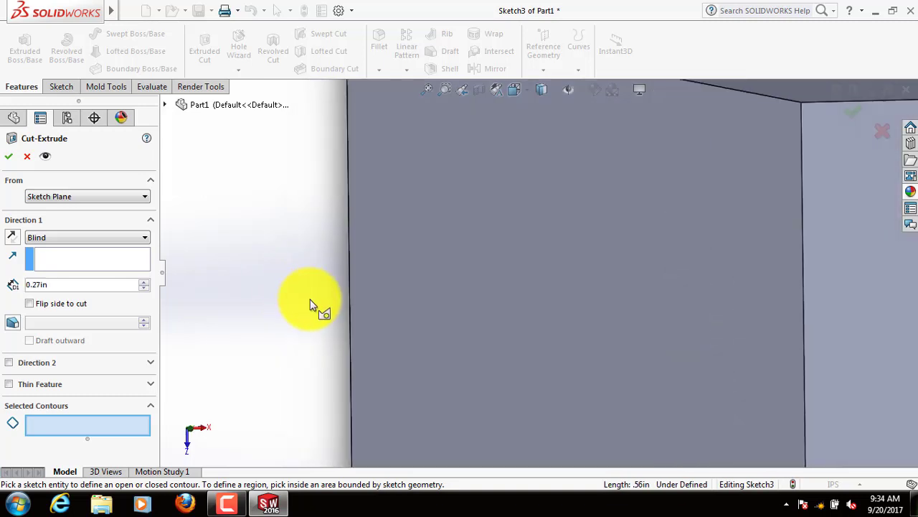
{"action": "scroll", "coordinate": [744, 334], "scroll_direction": "down", "scroll_amount": 5}
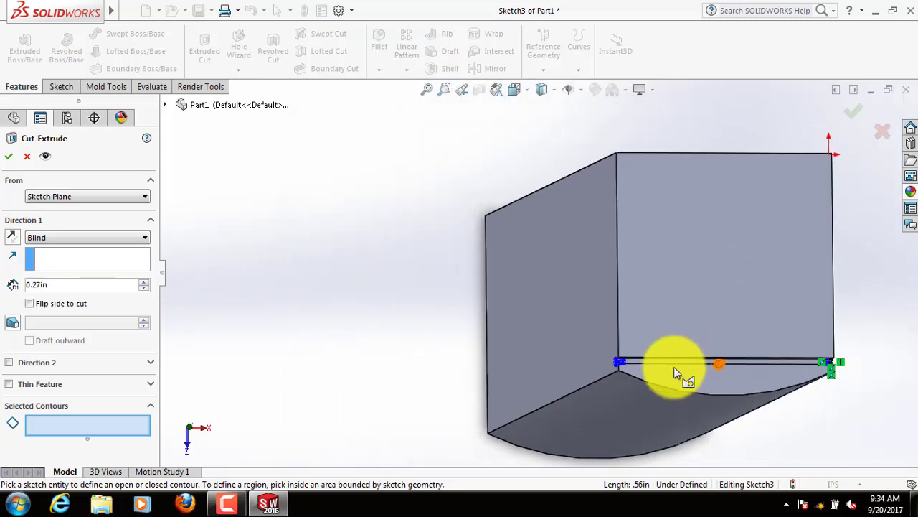
{"action": "scroll", "coordinate": [582, 317], "scroll_direction": "down", "scroll_amount": 5}
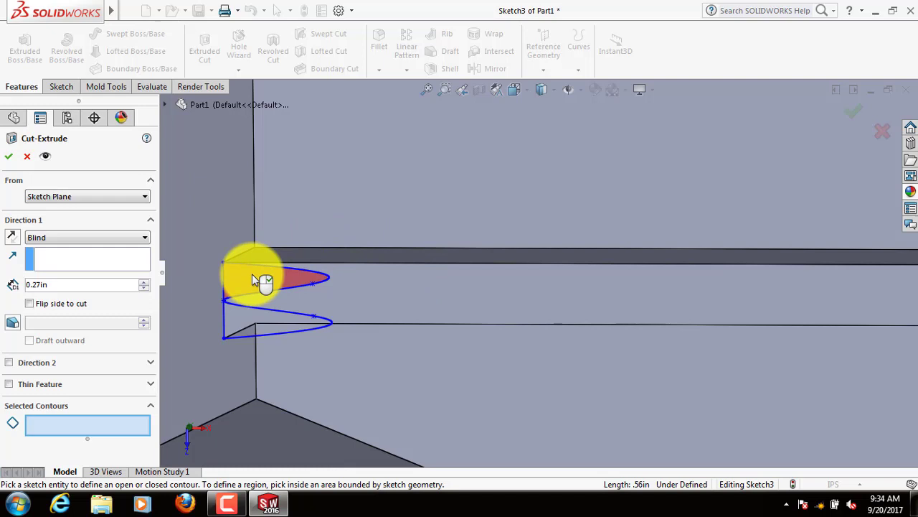
{"action": "left_click", "coordinate": [255, 280]}
{"action": "left_click", "coordinate": [231, 318]}
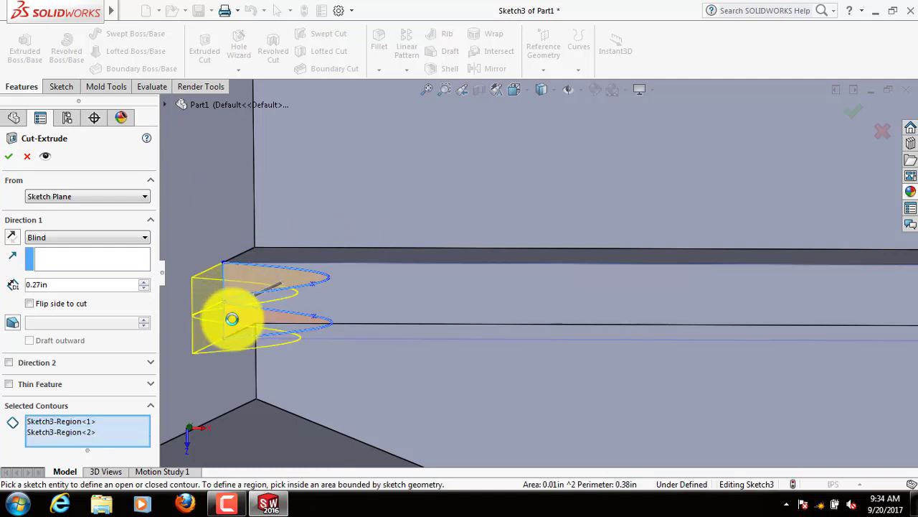
{"action": "scroll", "coordinate": [404, 353], "scroll_direction": "up", "scroll_amount": 3}
{"action": "scroll", "coordinate": [697, 323], "scroll_direction": "up", "scroll_amount": 4}
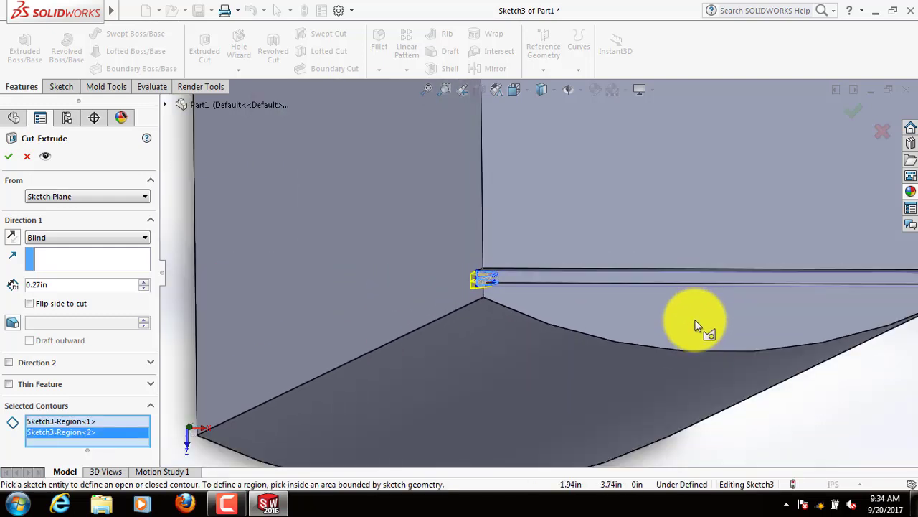
{"action": "scroll", "coordinate": [785, 287], "scroll_direction": "up", "scroll_amount": 3}
{"action": "scroll", "coordinate": [765, 280], "scroll_direction": "down", "scroll_amount": 6}
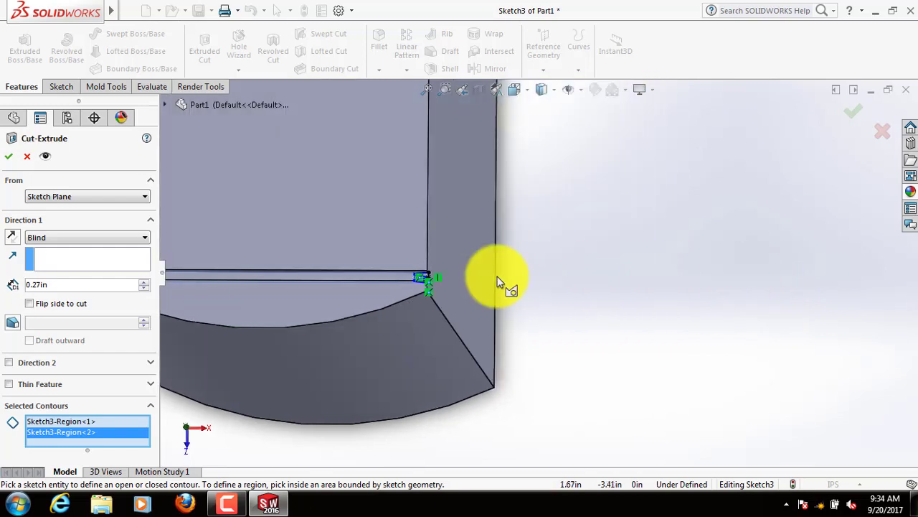
{"action": "scroll", "coordinate": [500, 282], "scroll_direction": "down", "scroll_amount": 5}
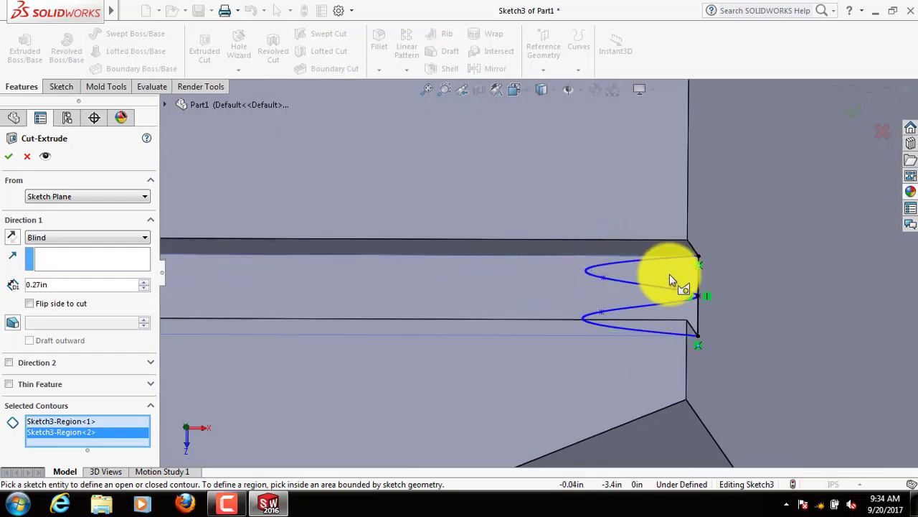
{"action": "left_click", "coordinate": [669, 275]}
{"action": "left_click", "coordinate": [692, 319]}
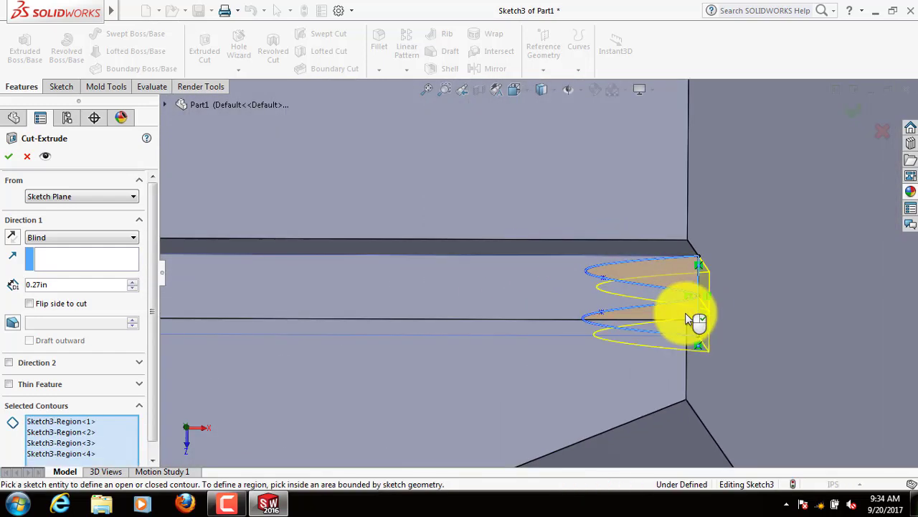
- Set the cut to Through All and confirm it as the hinge grooves
{"action": "scroll", "coordinate": [439, 342], "scroll_direction": "up", "scroll_amount": 5}
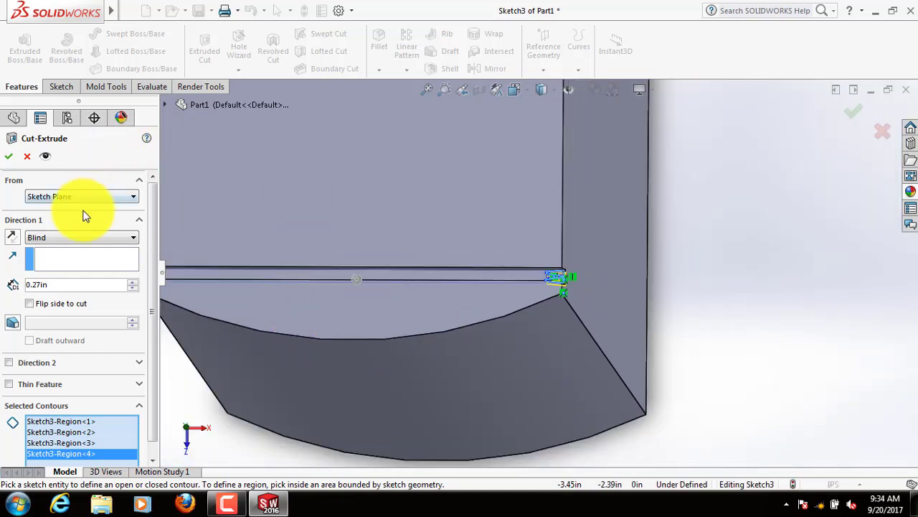
{"action": "left_click", "coordinate": [90, 236]}
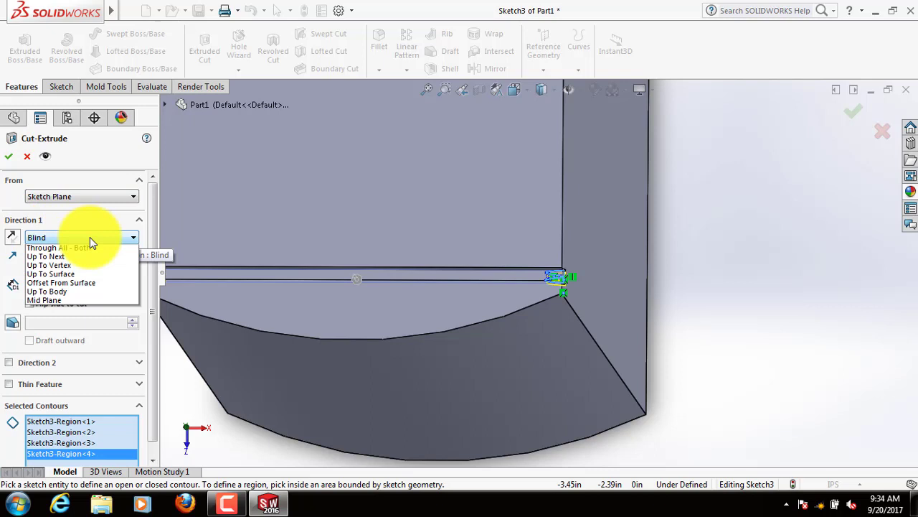
{"action": "left_click", "coordinate": [74, 258]}
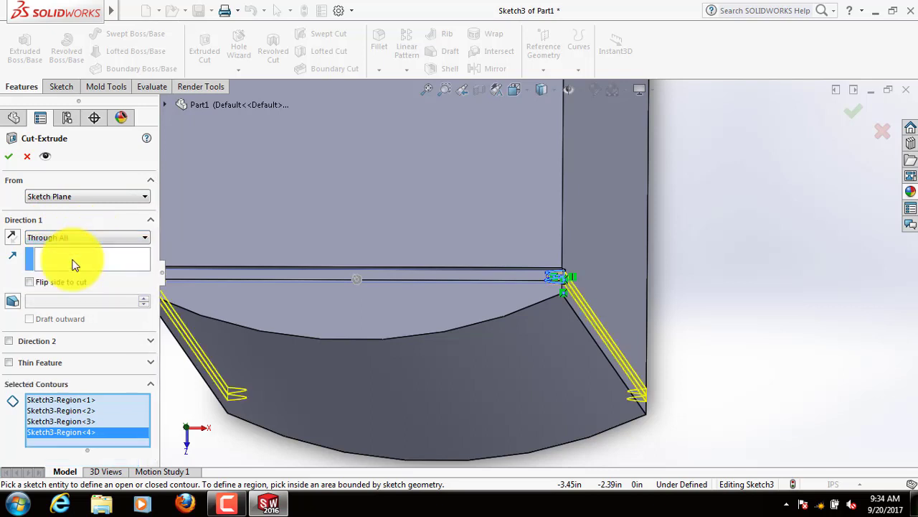
{"action": "middle_click_drag", "start_coordinate": [722, 410], "coordinate": [655, 393]}
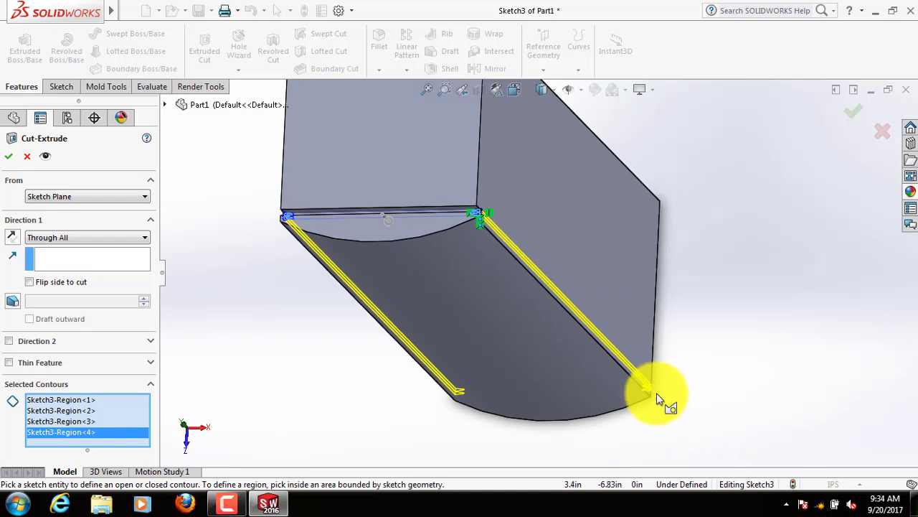
{"action": "left_click", "coordinate": [8, 157]}
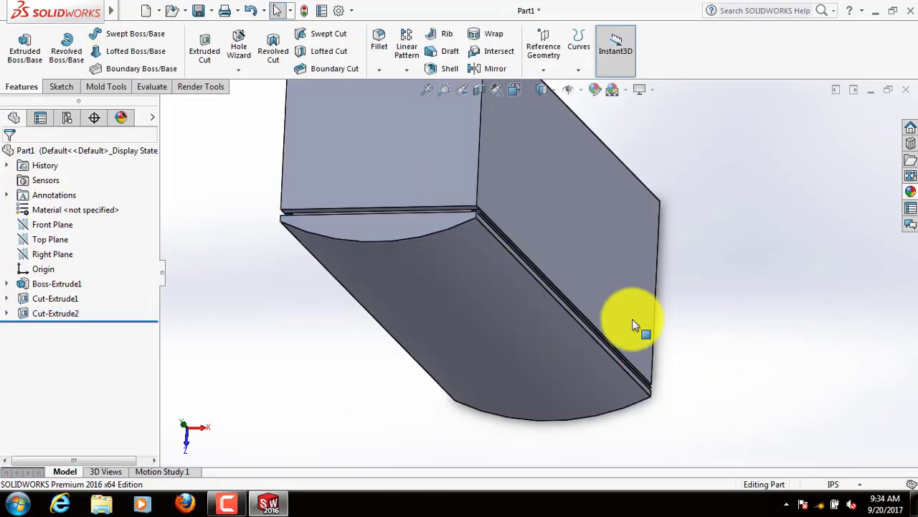
- Turn the view Normal To the flat side face and recentre the body on screen
{"action": "middle_click_drag", "start_coordinate": [829, 326], "coordinate": [820, 323]}
{"action": "scroll", "coordinate": [410, 211], "scroll_direction": "down", "scroll_amount": 2}
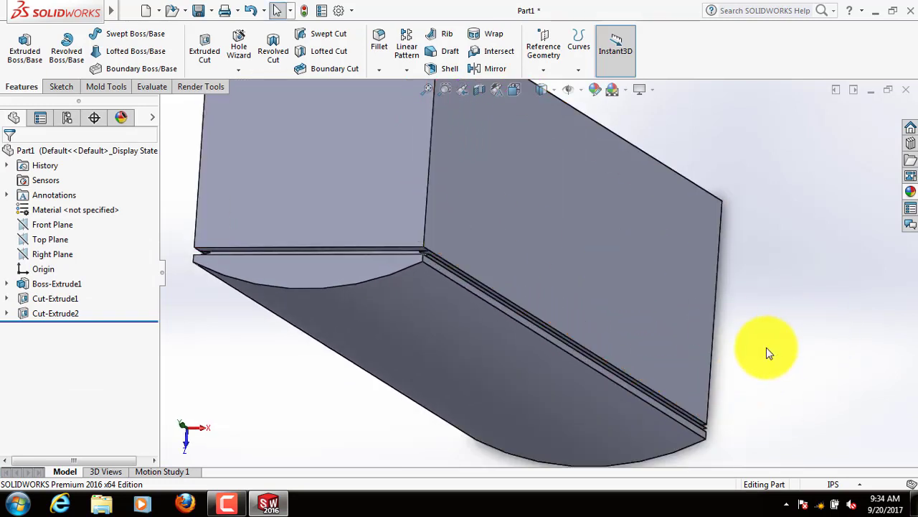
{"action": "left_click", "coordinate": [586, 268]}
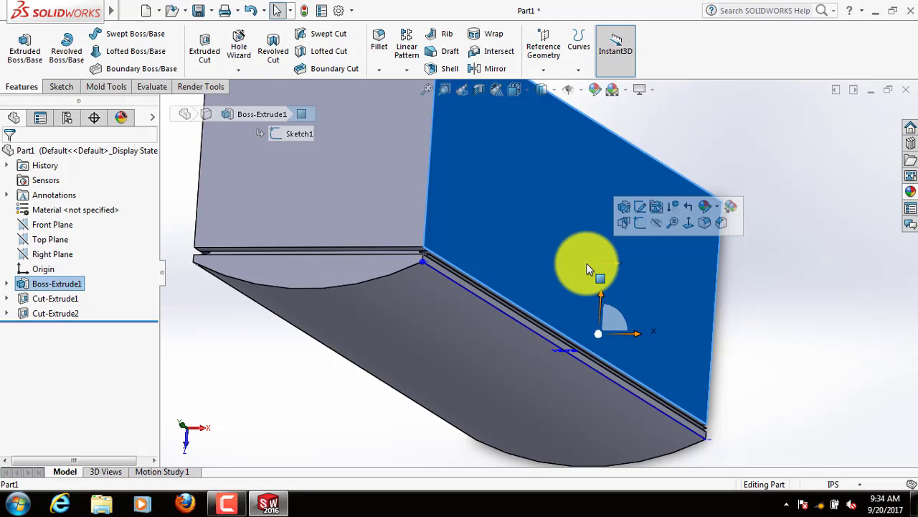
{"action": "key", "text": "space"}
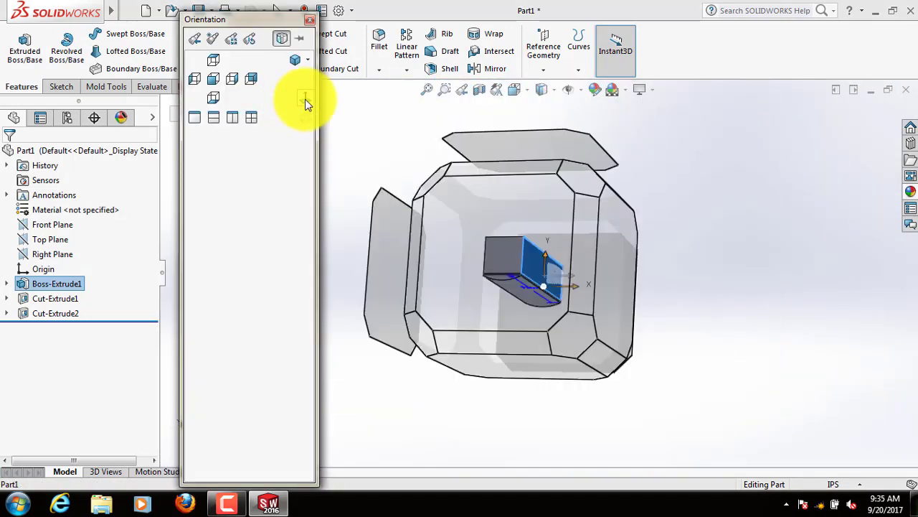
{"action": "left_click", "coordinate": [305, 99]}
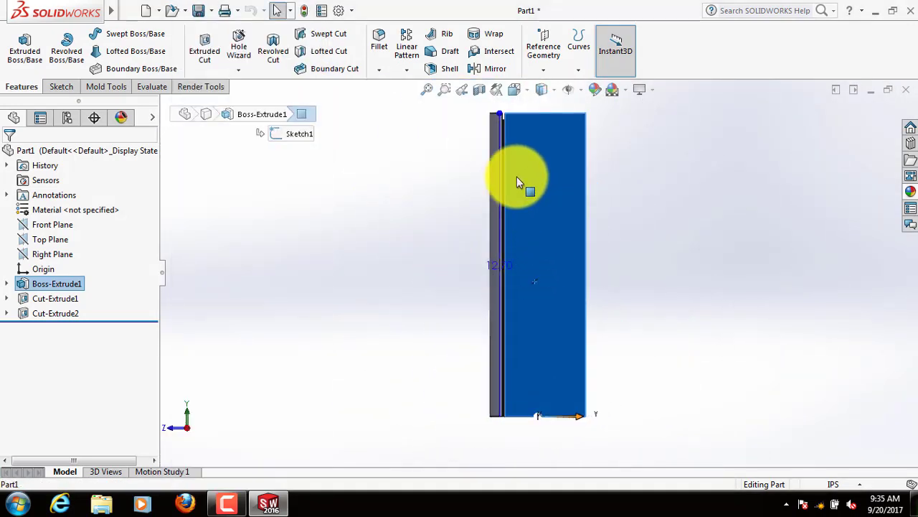
{"action": "scroll", "coordinate": [514, 186], "scroll_direction": "down", "scroll_amount": 2}
{"action": "scroll", "coordinate": [518, 159], "scroll_direction": "up", "scroll_amount": 2}
{"action": "middle_click_drag", "start_coordinate": [556, 286], "coordinate": [567, 336], "text": "ctrl"}
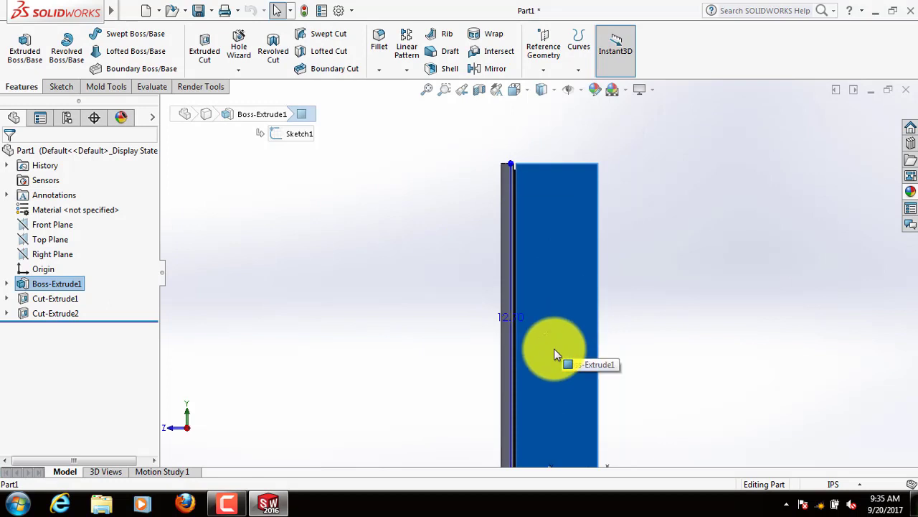
{"action": "scroll", "coordinate": [554, 354], "scroll_direction": "up", "scroll_amount": 1}
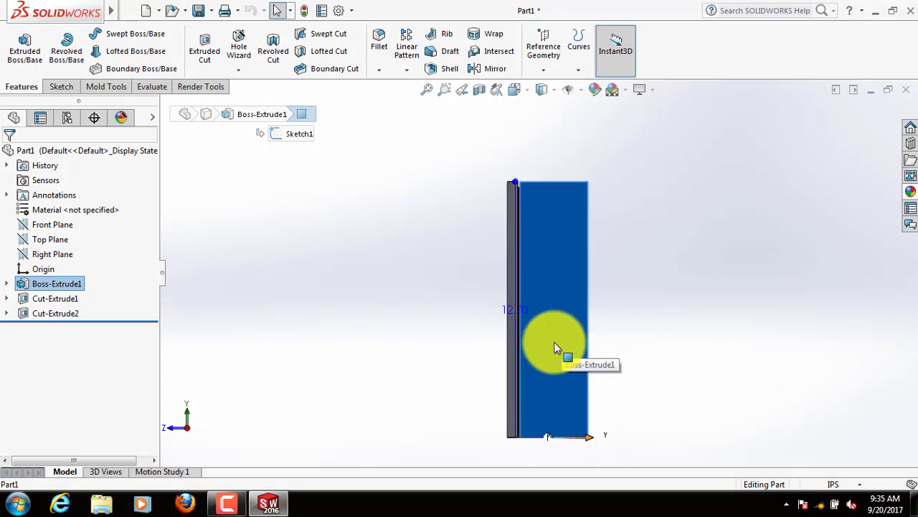
{"action": "left_click", "coordinate": [61, 87]}
- Draw a thin corner rectangle on the side face starting at the front slot edge
{"action": "left_click", "coordinate": [92, 55]}
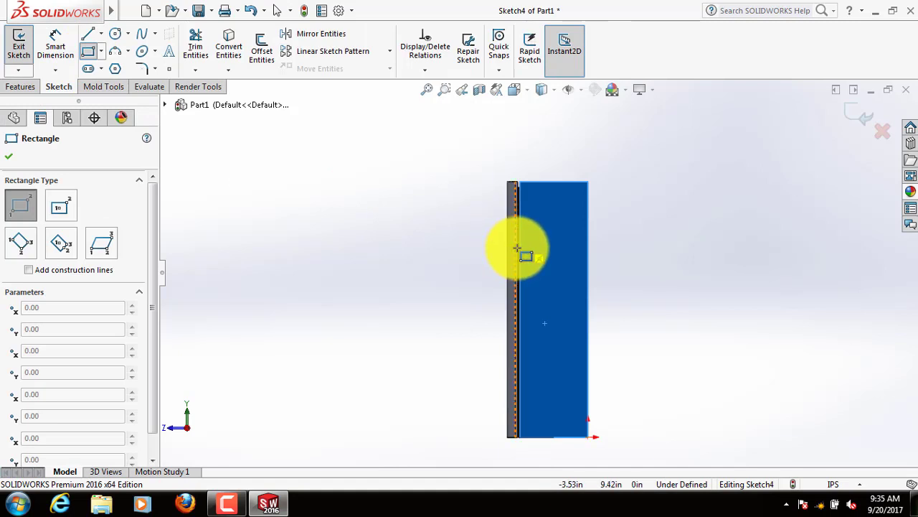
{"action": "scroll", "coordinate": [517, 248], "scroll_direction": "down", "scroll_amount": 5}
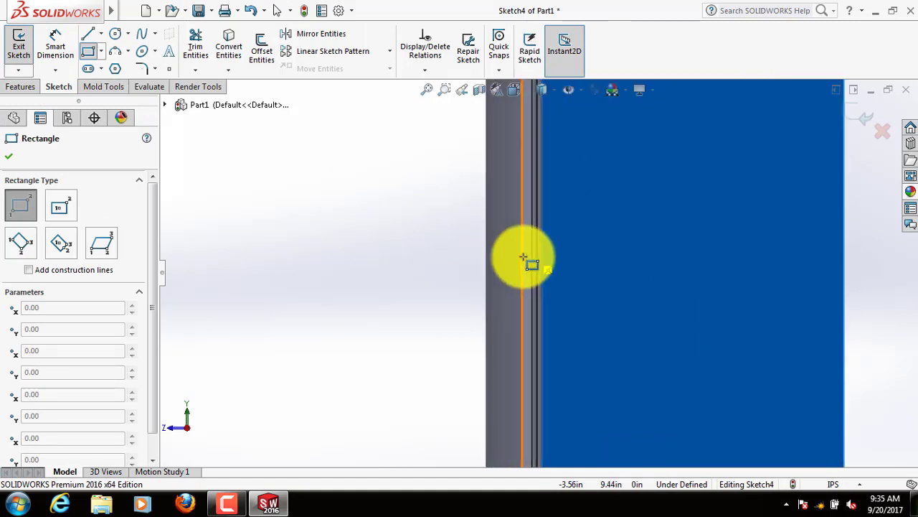
{"action": "left_click", "coordinate": [534, 251]}
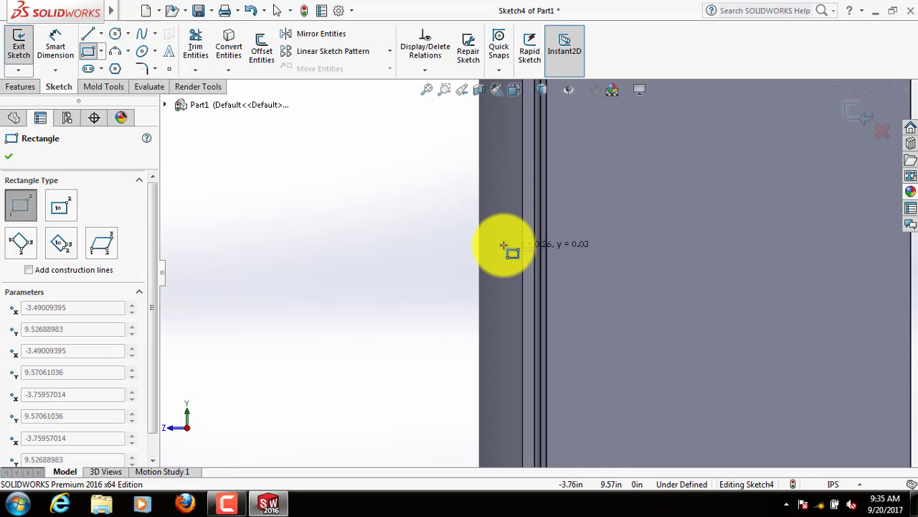
{"action": "left_click", "coordinate": [406, 239]}
{"action": "right_click", "coordinate": [428, 249]}
{"action": "left_click", "coordinate": [428, 249]}
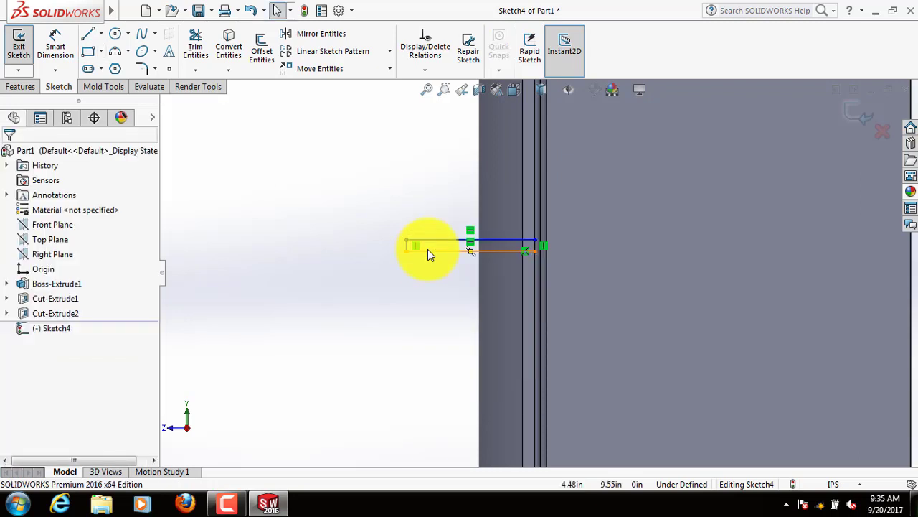
- Zoom out and orbit to inspect the new rectangle sketch on the whole column
{"action": "mouse_move", "coordinate": [308, 256]}
{"action": "middle_mouse_down"}
{"action": "mouse_move", "coordinate": [343, 256]}
{"action": "mouse_move", "coordinate": [359, 271]}
{"action": "middle_mouse_up"}
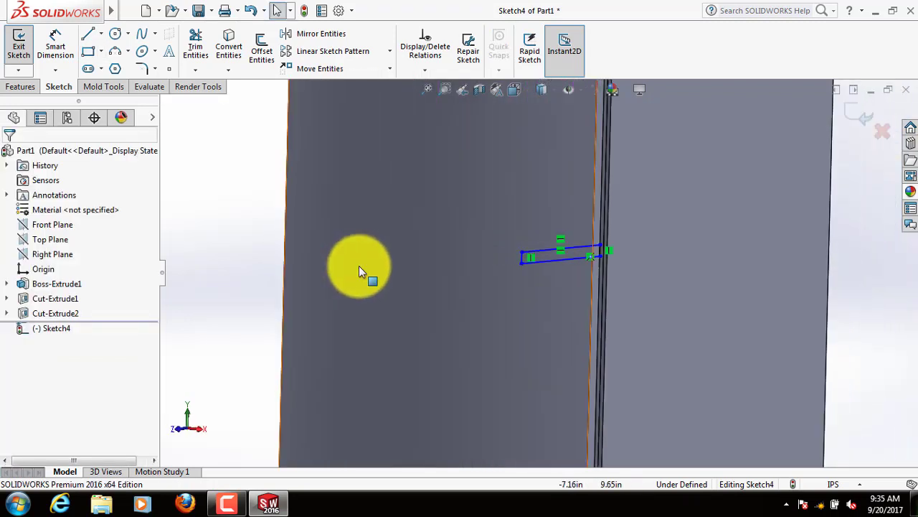
{"action": "key", "text": "z"}
{"action": "key", "text": "z"}
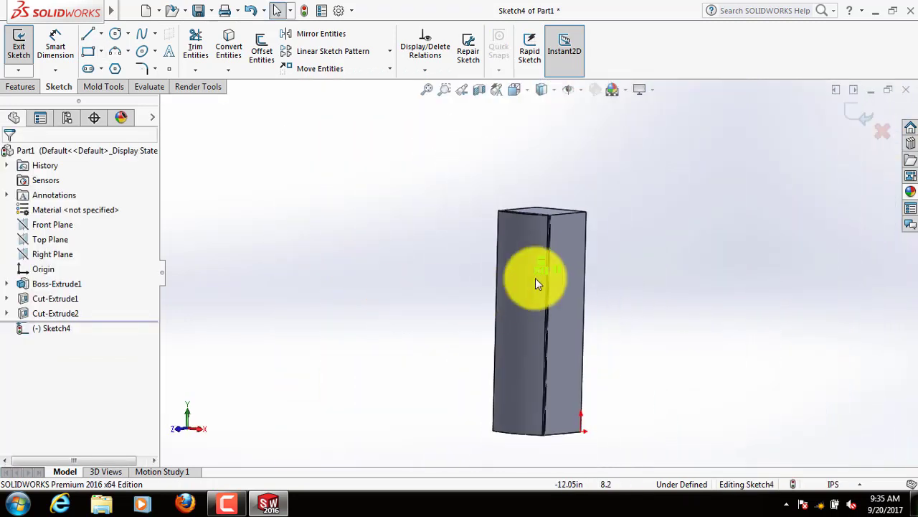
{"action": "scroll", "coordinate": [539, 265], "scroll_direction": "down", "scroll_amount": 2}
{"action": "scroll", "coordinate": [564, 301], "scroll_direction": "up", "scroll_amount": 2}
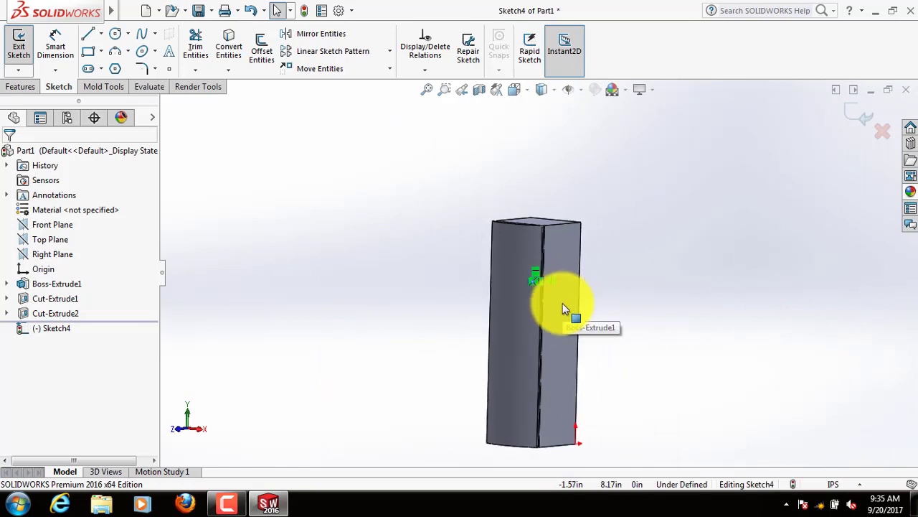
{"action": "scroll", "coordinate": [549, 276], "scroll_direction": "down", "scroll_amount": 1}
{"action": "scroll", "coordinate": [546, 292], "scroll_direction": "up", "scroll_amount": 2}
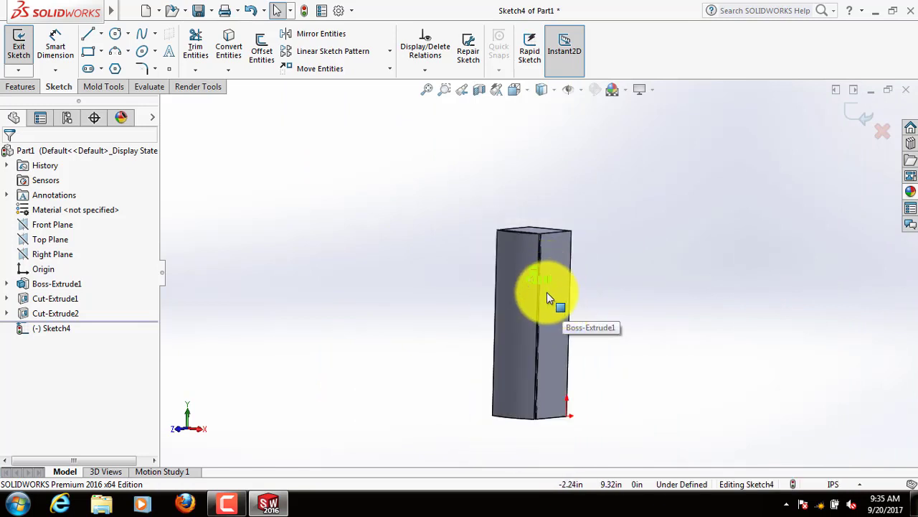
{"action": "scroll", "coordinate": [533, 278], "scroll_direction": "down", "scroll_amount": 2}
{"action": "scroll", "coordinate": [531, 275], "scroll_direction": "down", "scroll_amount": 2}
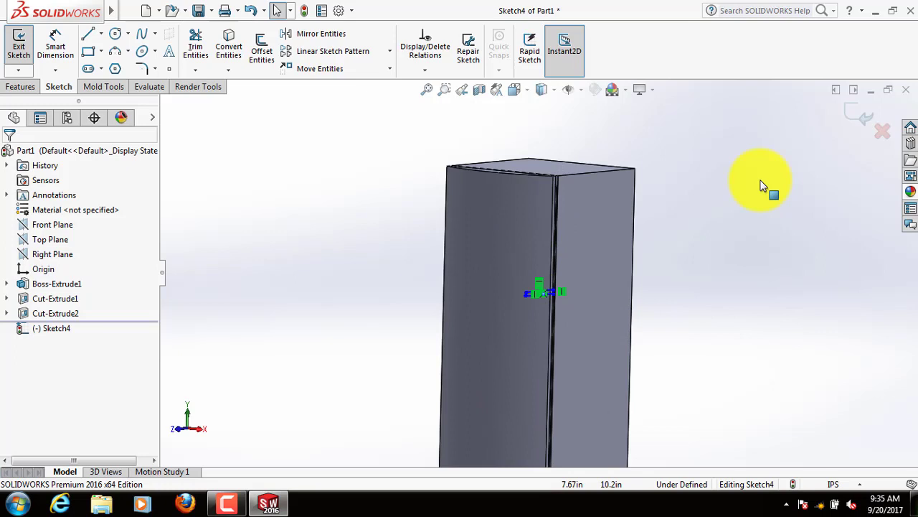
{"action": "left_click", "coordinate": [16, 86]}
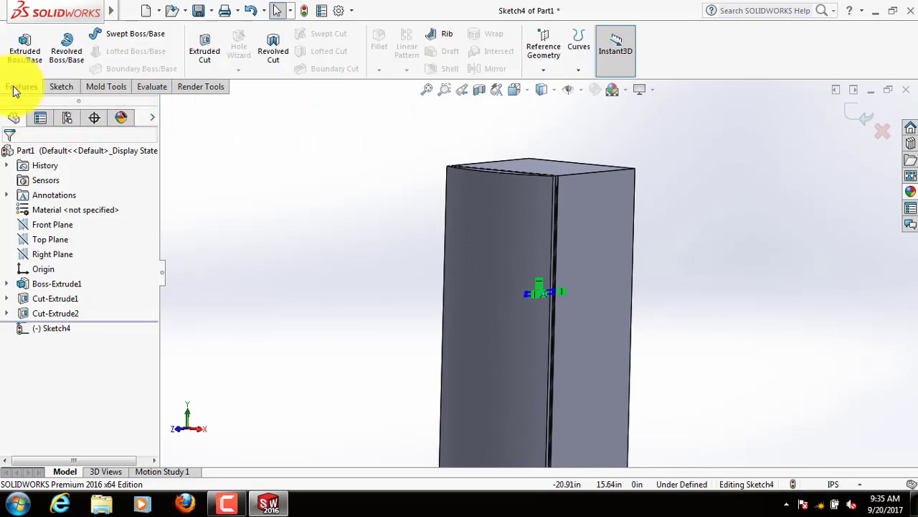
- Cut the rectangle sketch 4.39in deep across the front, then inspect it from Front view
{"action": "left_click", "coordinate": [208, 42]}
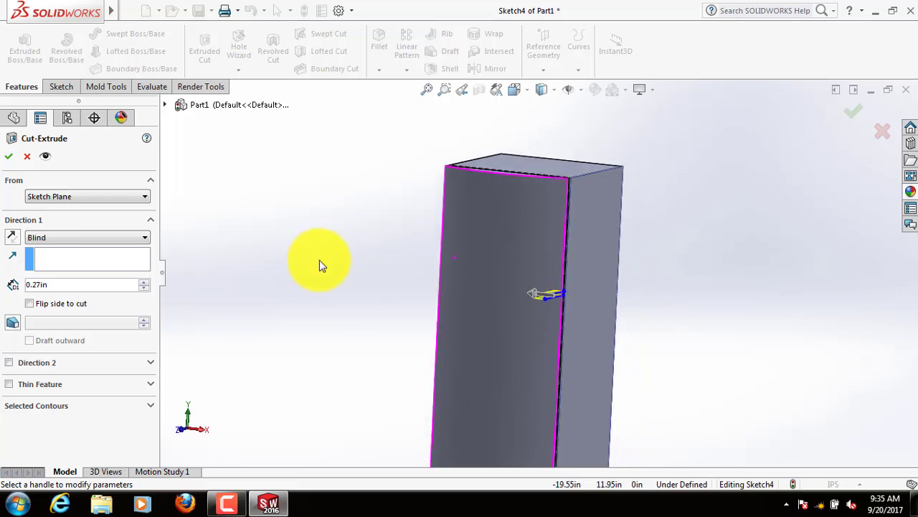
{"action": "left_click_drag", "start_coordinate": [533, 294], "coordinate": [410, 260]}
{"action": "left_click", "coordinate": [11, 158]}
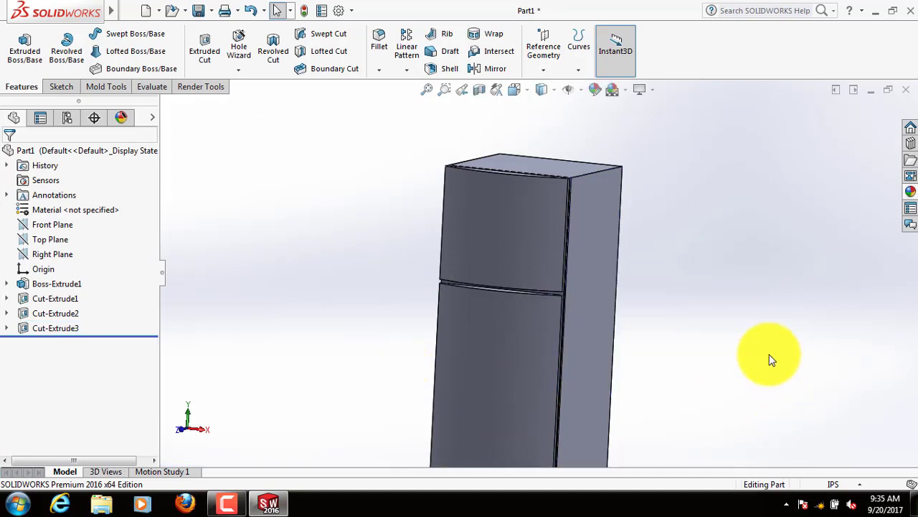
{"action": "key", "text": "ctrl+1"}
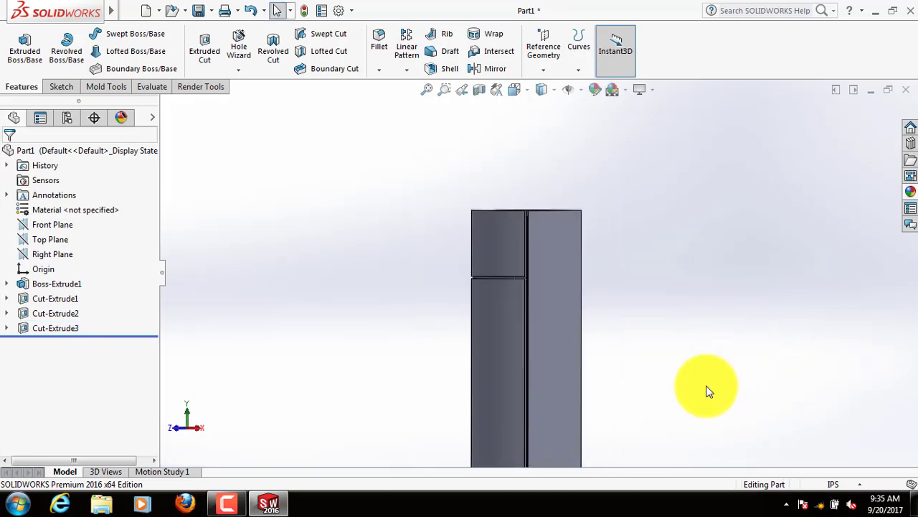
{"action": "middle_click_drag", "start_coordinate": [539, 337], "coordinate": [678, 334]}
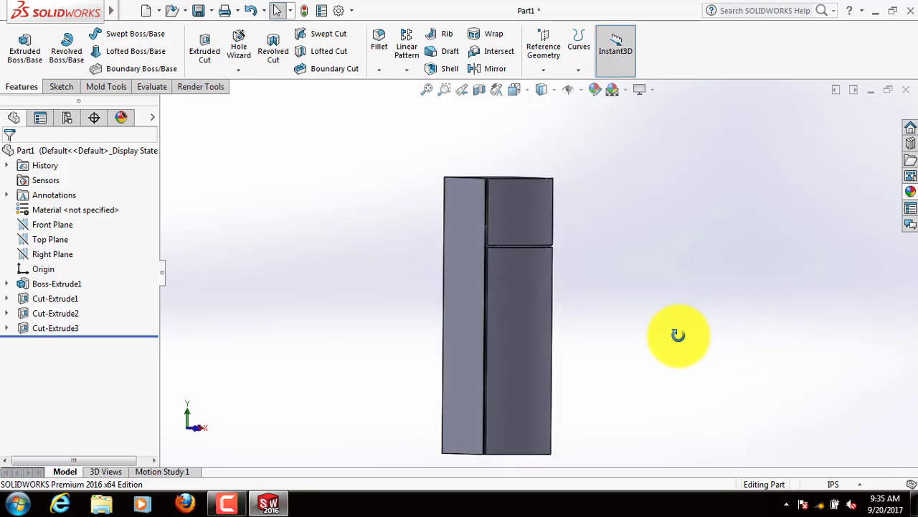
{"action": "middle_click_drag", "start_coordinate": [678, 335], "coordinate": [678, 335]}
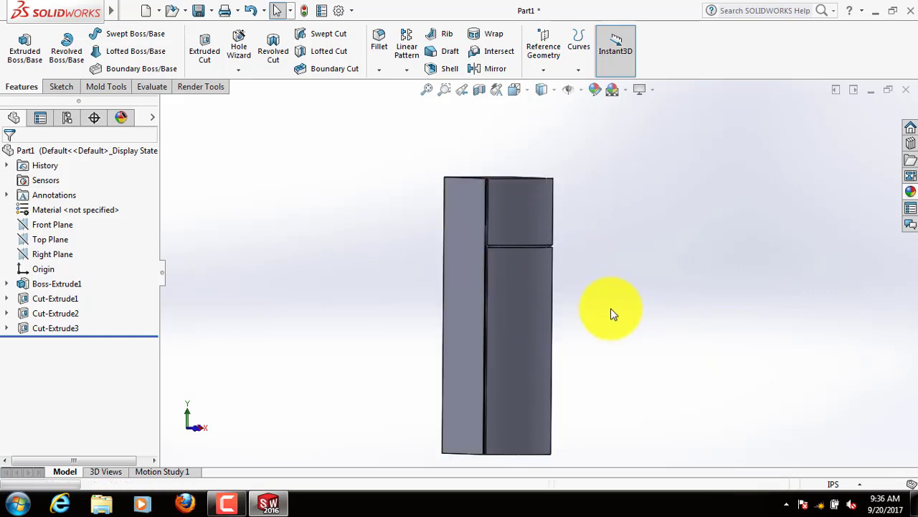
- Undo the door-split cut and reselect the body's flat side face
{"action": "key", "text": "ctrl+z"}
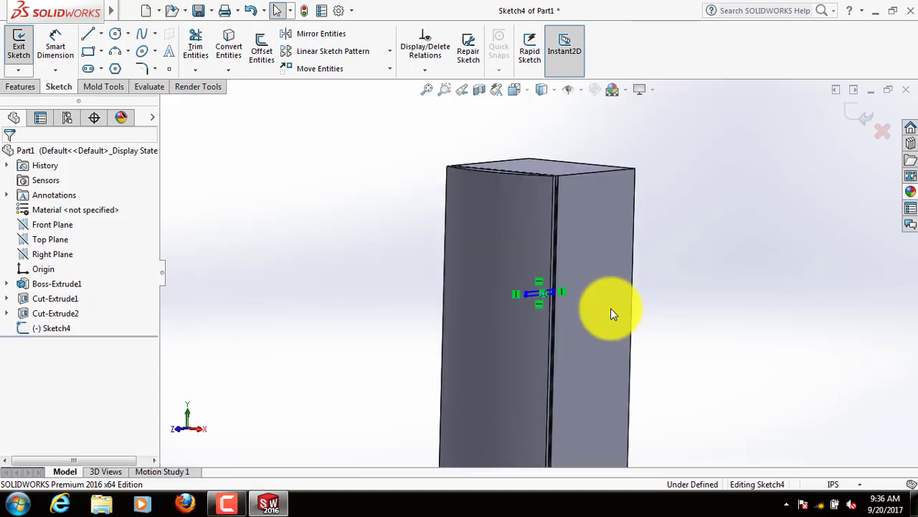
{"action": "left_click", "coordinate": [610, 308]}
{"action": "left_click", "coordinate": [746, 345]}
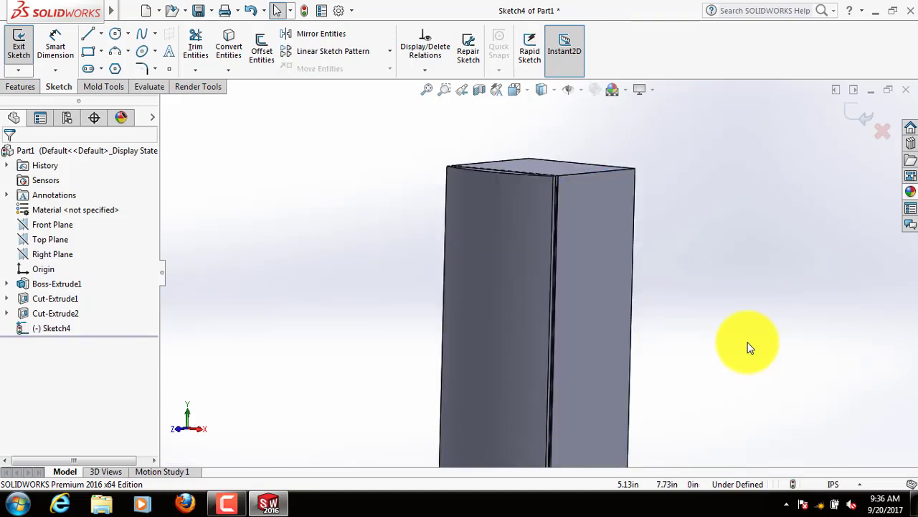
{"action": "left_click", "coordinate": [585, 320]}
{"action": "scroll", "coordinate": [605, 407], "scroll_direction": "up", "scroll_amount": 3}
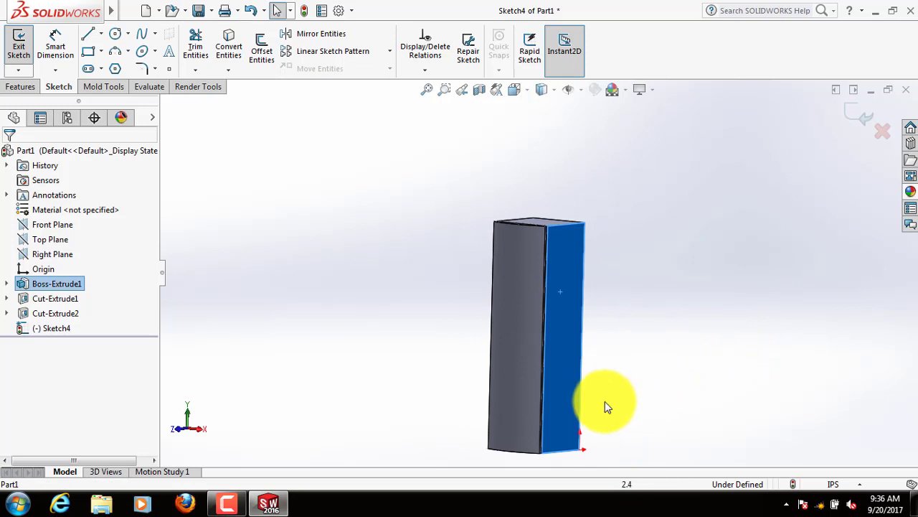
- Redraw the thin rectangle at the front edge and zoom out to the whole fridge
{"action": "left_click", "coordinate": [92, 58]}
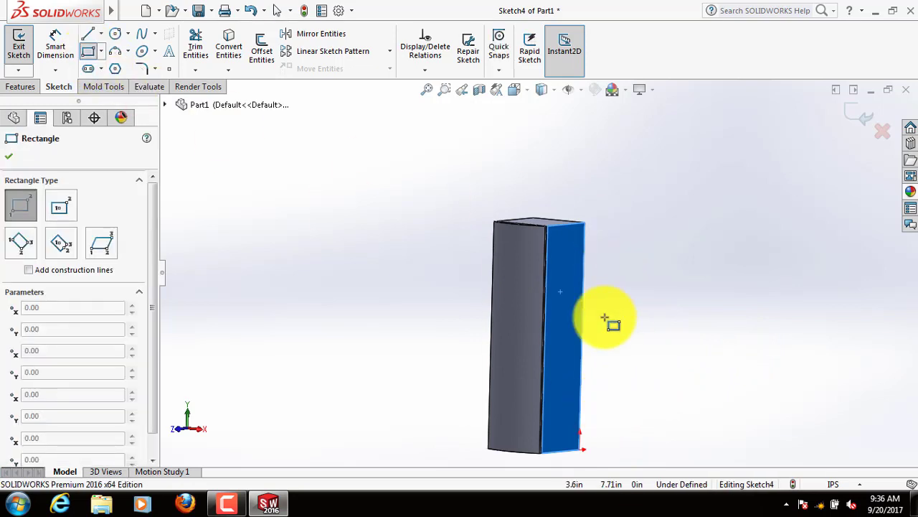
{"action": "scroll", "coordinate": [546, 305], "scroll_direction": "down", "scroll_amount": 6}
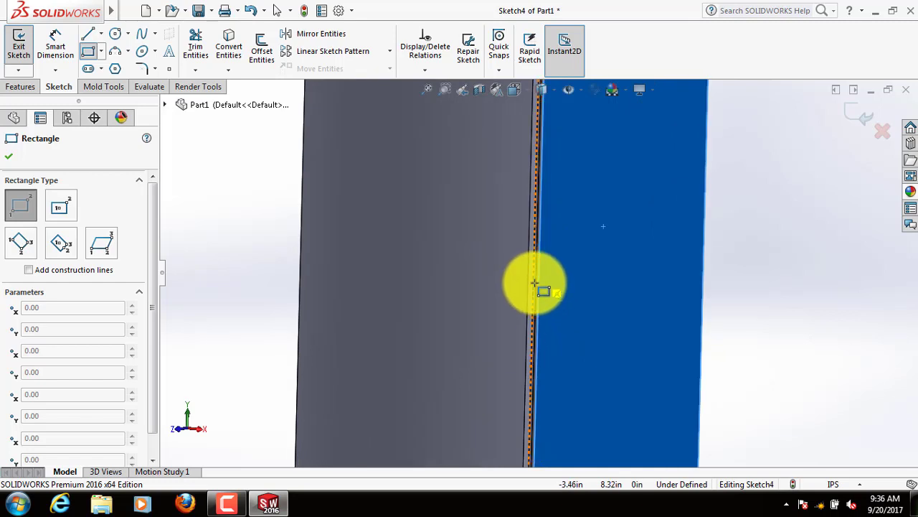
{"action": "scroll", "coordinate": [535, 283], "scroll_direction": "down", "scroll_amount": 3}
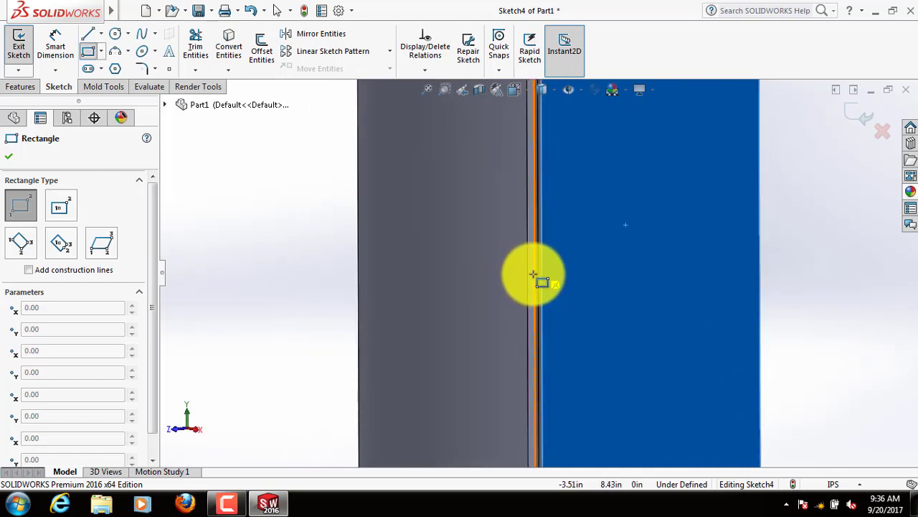
{"action": "left_click", "coordinate": [533, 273]}
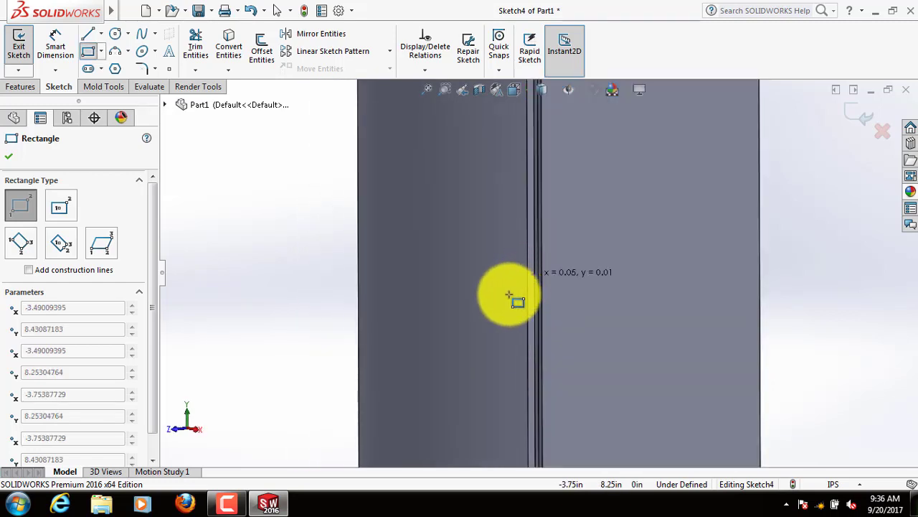
{"action": "left_click", "coordinate": [402, 304]}
{"action": "right_click", "coordinate": [403, 305]}
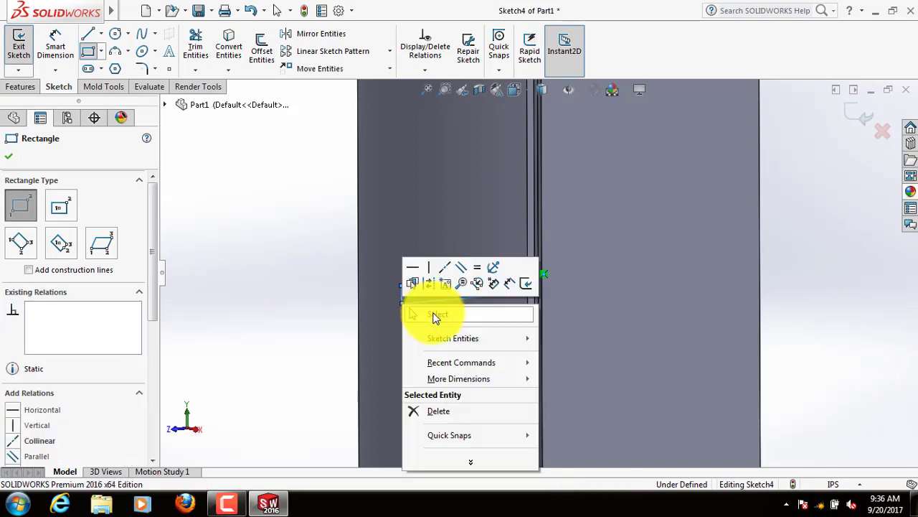
{"action": "left_click", "coordinate": [413, 310]}
{"action": "mouse_move", "coordinate": [838, 304]}
{"action": "middle_mouse_down"}
{"action": "mouse_move", "coordinate": [807, 308]}
{"action": "mouse_move", "coordinate": [847, 292]}
{"action": "mouse_move", "coordinate": [853, 303]}
{"action": "middle_mouse_up"}
{"action": "scroll", "coordinate": [839, 305], "scroll_direction": "up", "scroll_amount": 3}
{"action": "scroll", "coordinate": [840, 305], "scroll_direction": "up", "scroll_amount": 1}
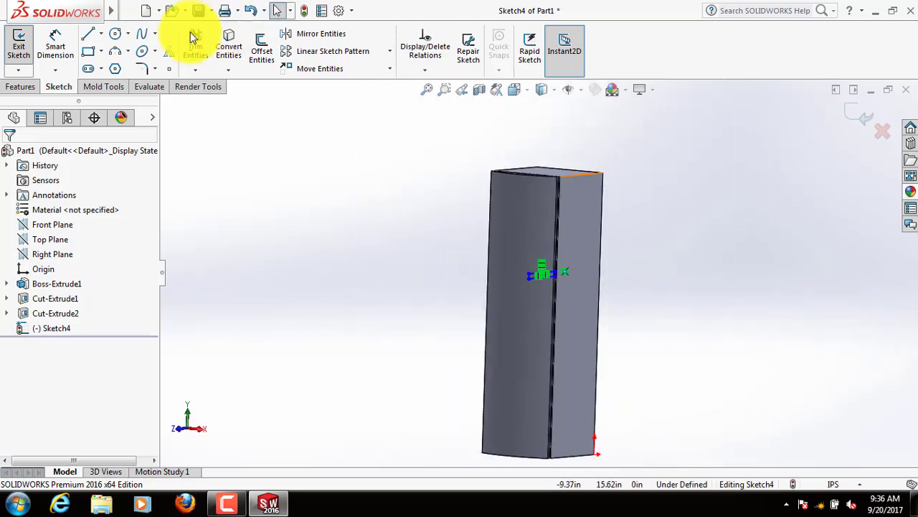
- Extrude-cut the redrawn rectangle into the body to form the door-split notch
{"action": "left_click", "coordinate": [30, 91]}
{"action": "left_click", "coordinate": [204, 49]}
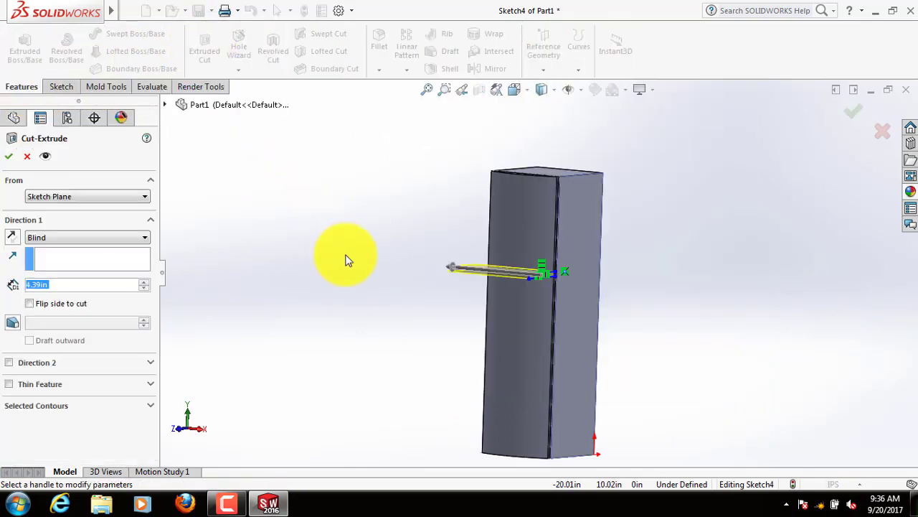
{"action": "left_click", "coordinate": [8, 156]}
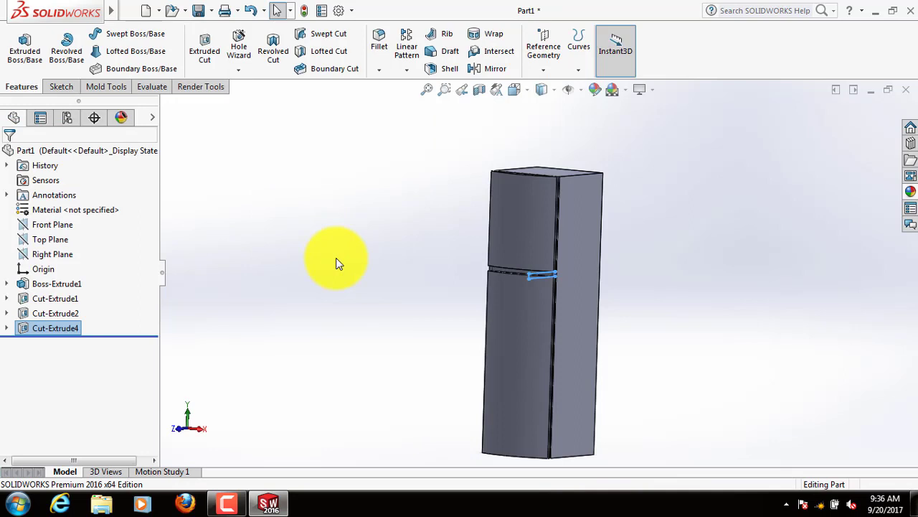
{"action": "middle_click_drag", "start_coordinate": [336, 258], "coordinate": [403, 258]}
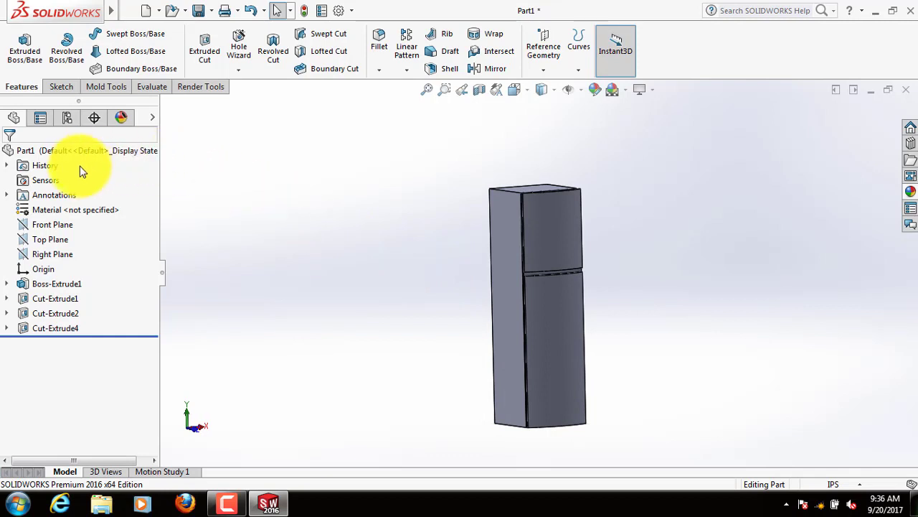
{"action": "left_click", "coordinate": [47, 251]}
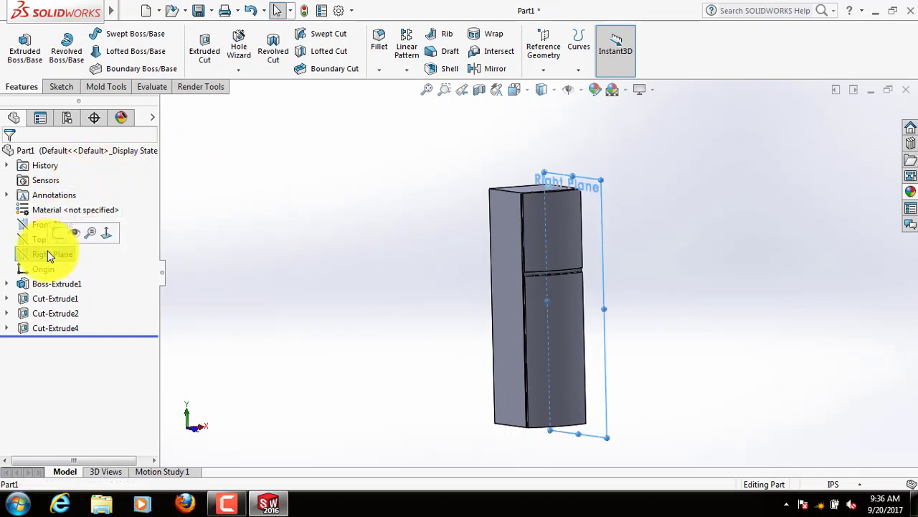
{"action": "left_click", "coordinate": [543, 72]}
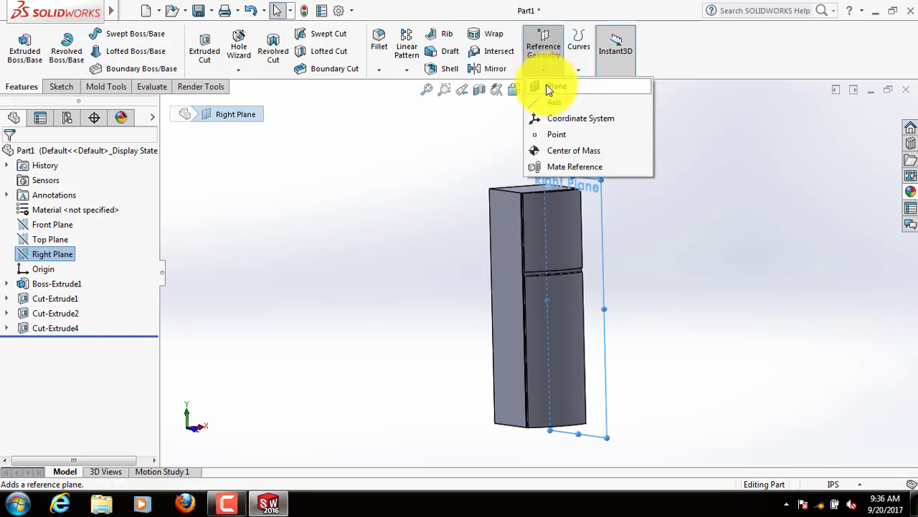
- Create a reference plane from Right Plane with flipped offset, raising the distance to 3.30in
{"action": "left_click", "coordinate": [547, 87]}
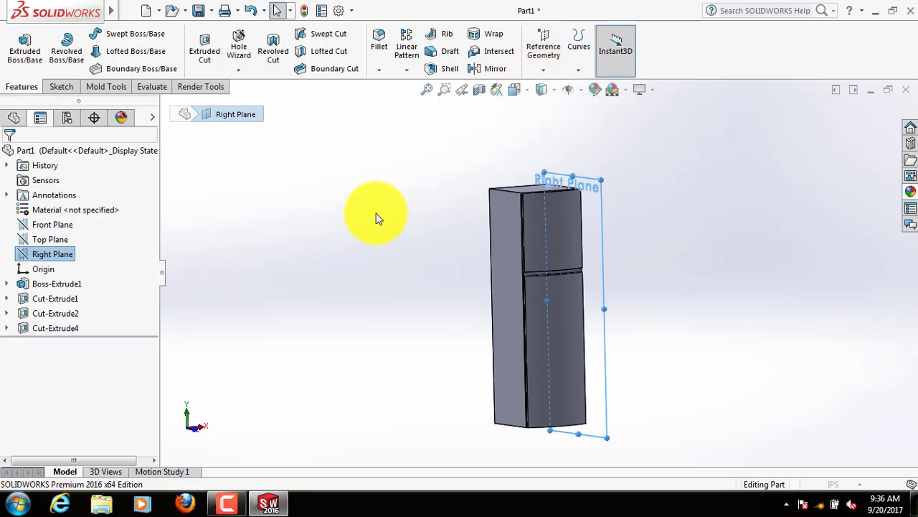
{"action": "mouse_move", "coordinate": [379, 220]}
{"action": "middle_mouse_down"}
{"action": "mouse_move", "coordinate": [352, 213]}
{"action": "mouse_move", "coordinate": [362, 215]}
{"action": "middle_mouse_up"}
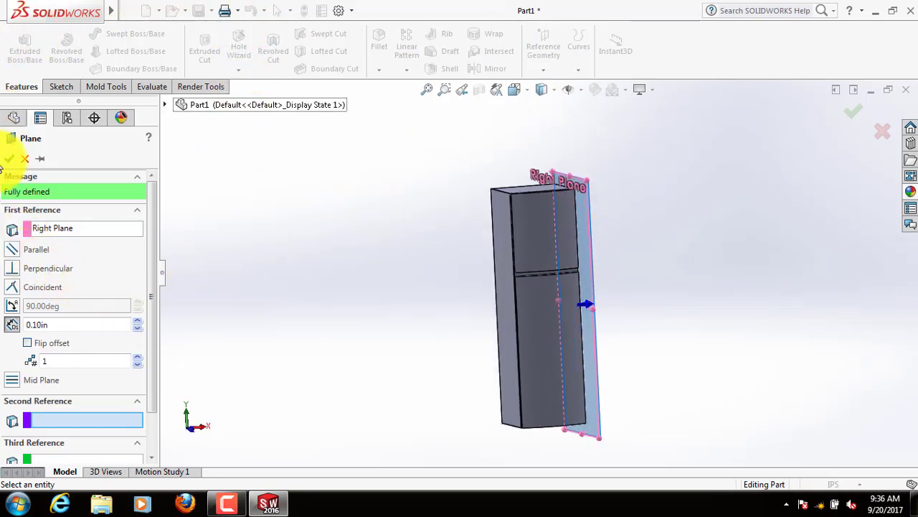
{"action": "left_click", "coordinate": [27, 343]}
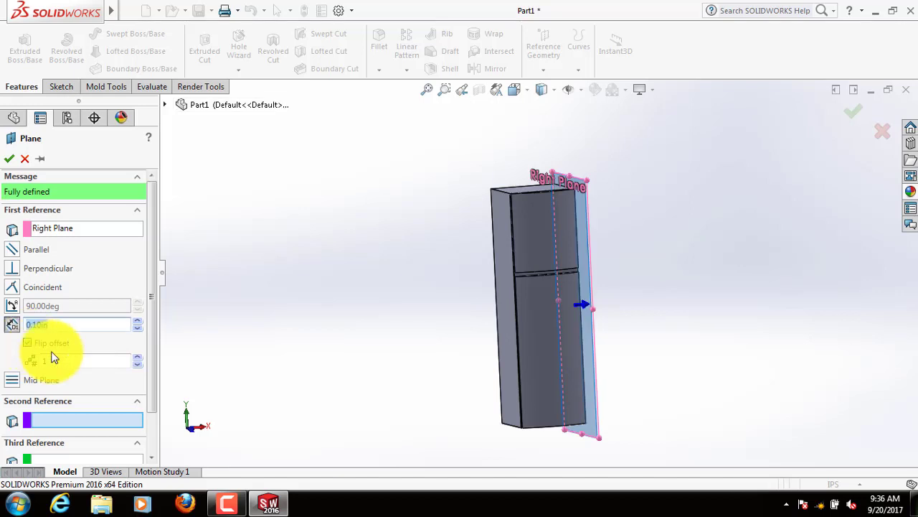
{"action": "left_click", "coordinate": [139, 321]}
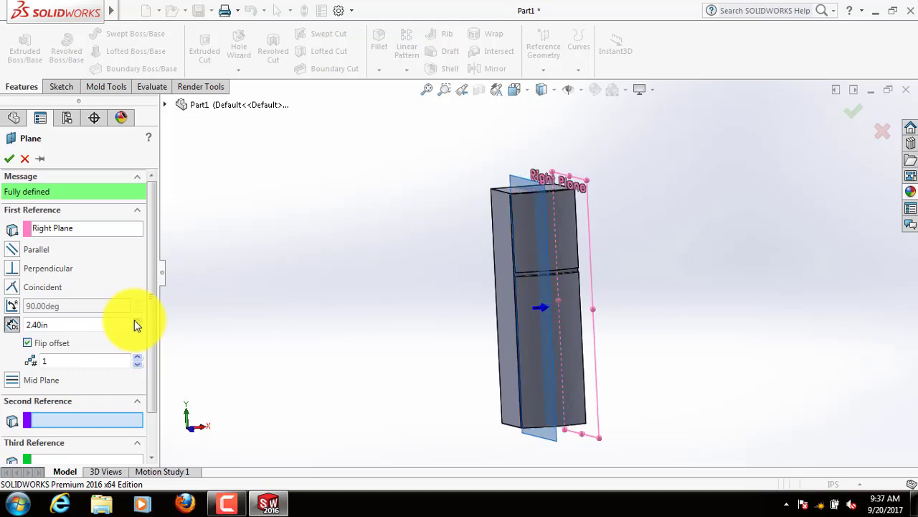
{"action": "left_click", "coordinate": [137, 321]}
{"action": "mouse_move", "coordinate": [250, 310]}
{"action": "middle_mouse_down"}
{"action": "mouse_move", "coordinate": [232, 307]}
{"action": "mouse_move", "coordinate": [240, 307]}
{"action": "middle_mouse_up"}
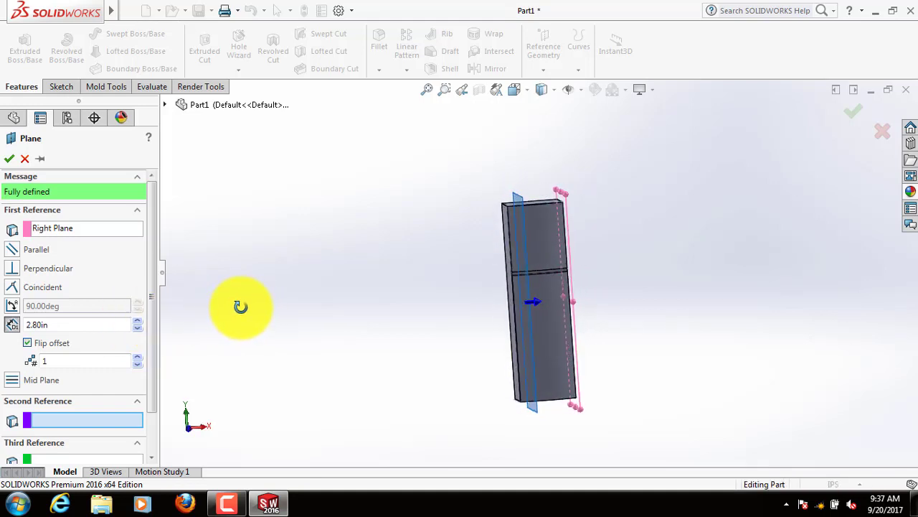
{"action": "left_click", "coordinate": [136, 321]}
{"action": "left_click", "coordinate": [135, 321]}
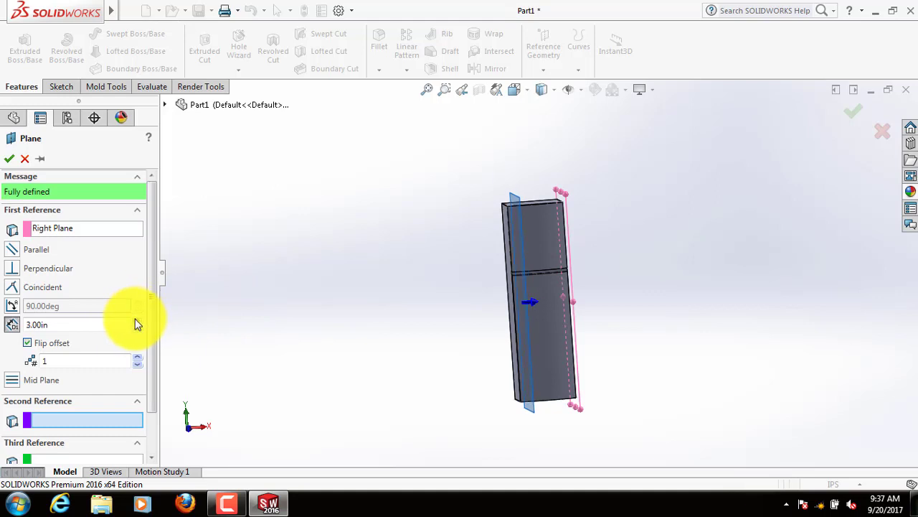
{"action": "scroll", "coordinate": [519, 280], "scroll_direction": "up", "scroll_amount": 3}
{"action": "middle_click_drag", "start_coordinate": [572, 312], "coordinate": [547, 283]}
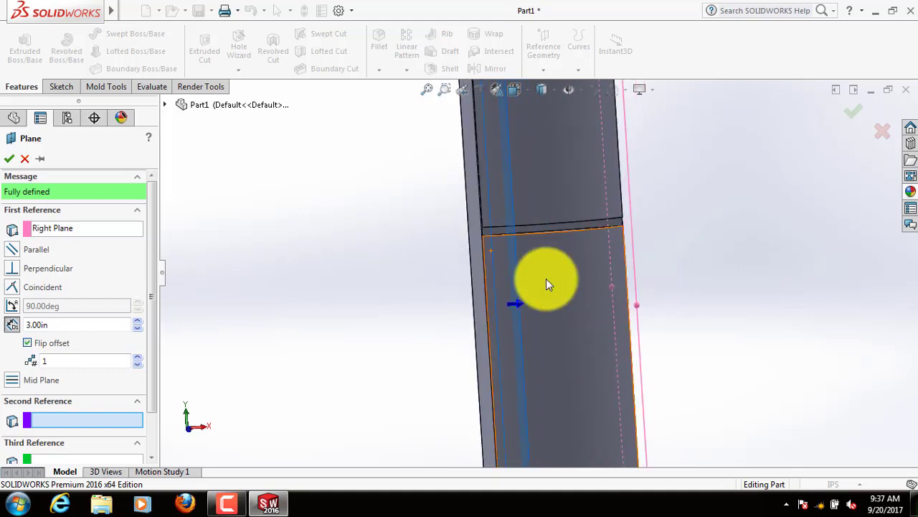
{"action": "left_click", "coordinate": [138, 322]}
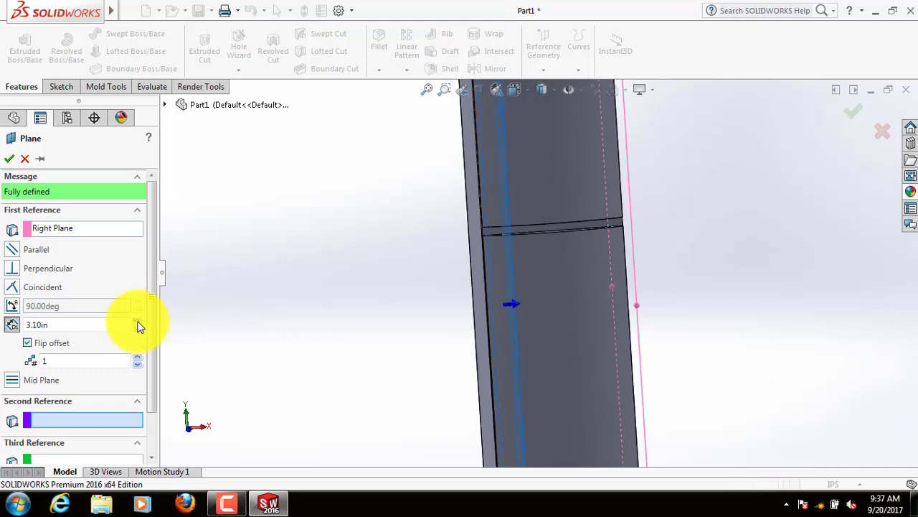
{"action": "left_click", "coordinate": [138, 321]}
{"action": "mouse_move", "coordinate": [346, 317]}
{"action": "middle_mouse_down"}
{"action": "mouse_move", "coordinate": [334, 314]}
{"action": "mouse_move", "coordinate": [347, 313]}
{"action": "middle_mouse_up"}
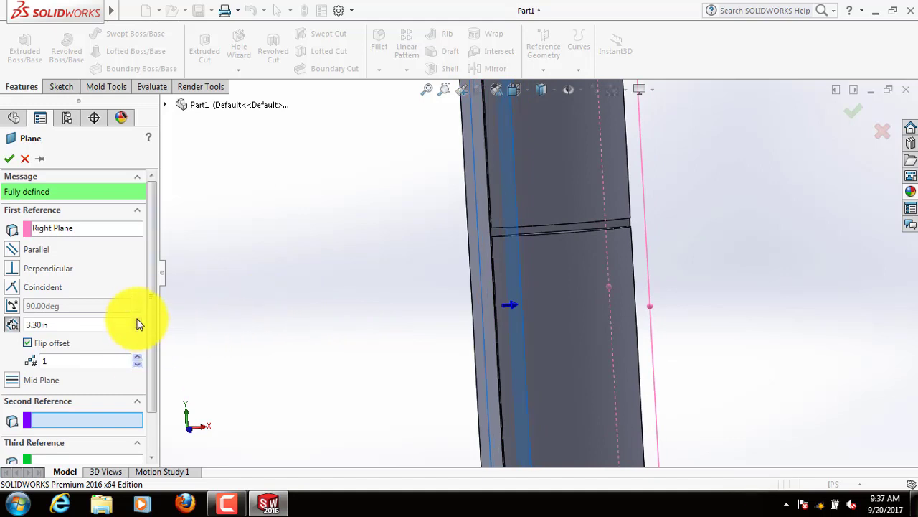
{"action": "left_click", "coordinate": [10, 160]}
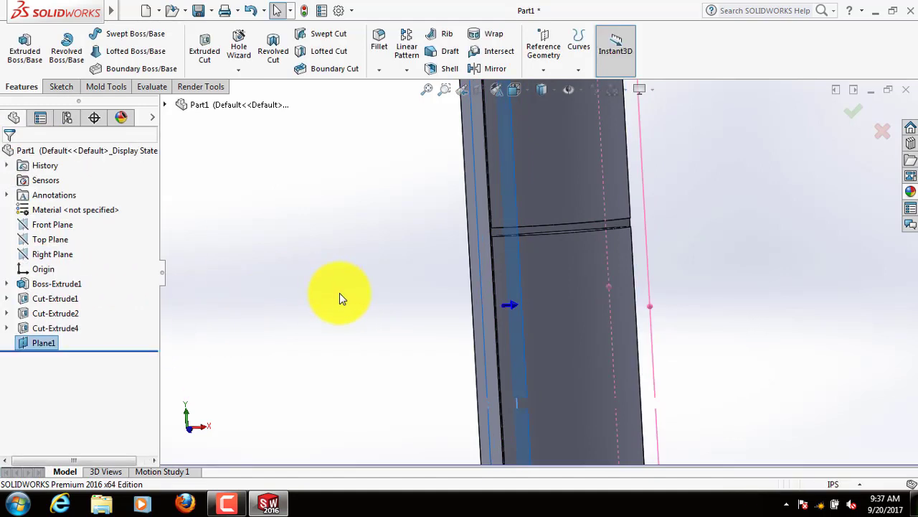
- Orbit to the slot face and draw a rectangle on Plane1 just below the door-split slot
{"action": "middle_click_drag", "start_coordinate": [339, 299], "coordinate": [412, 293]}
{"action": "middle_click_drag", "start_coordinate": [774, 279], "coordinate": [648, 323]}
{"action": "scroll", "coordinate": [647, 320], "scroll_direction": "down", "scroll_amount": 2}
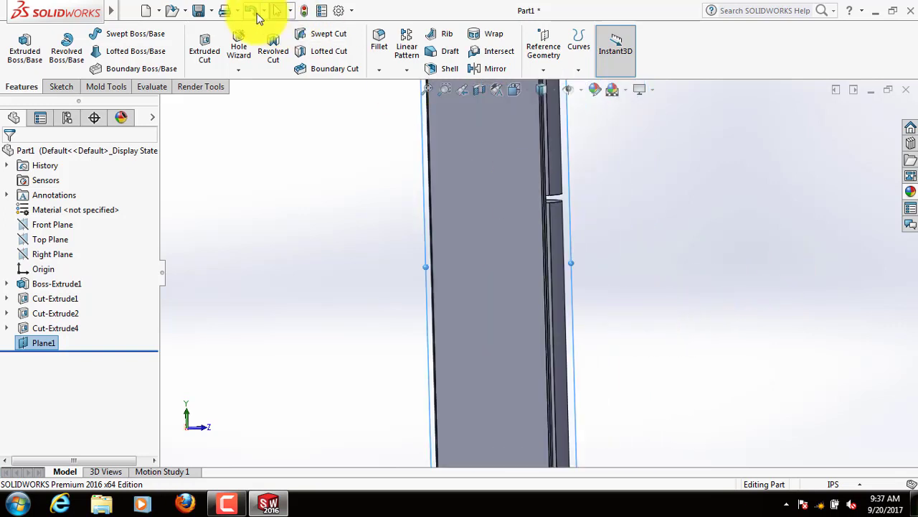
{"action": "left_click", "coordinate": [61, 87]}
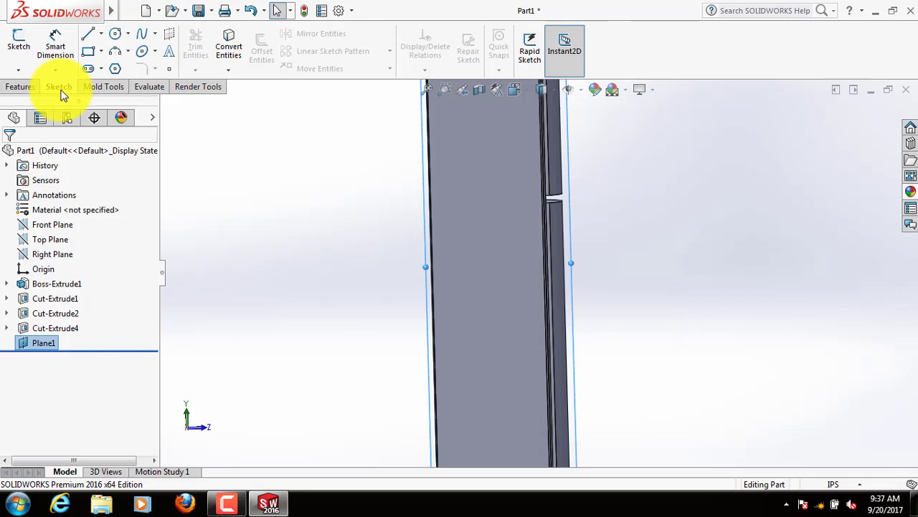
{"action": "left_click", "coordinate": [88, 51]}
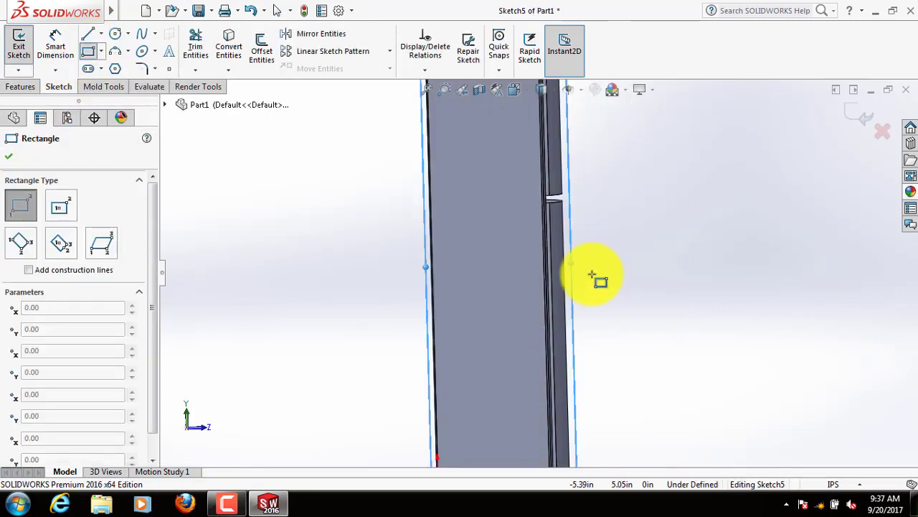
{"action": "left_click", "coordinate": [555, 232]}
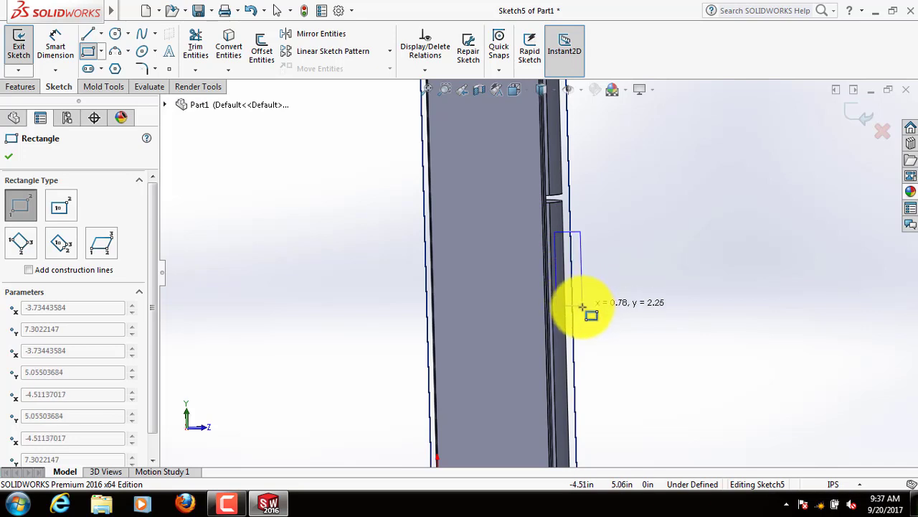
{"action": "scroll", "coordinate": [587, 309], "scroll_direction": "up", "scroll_amount": 3}
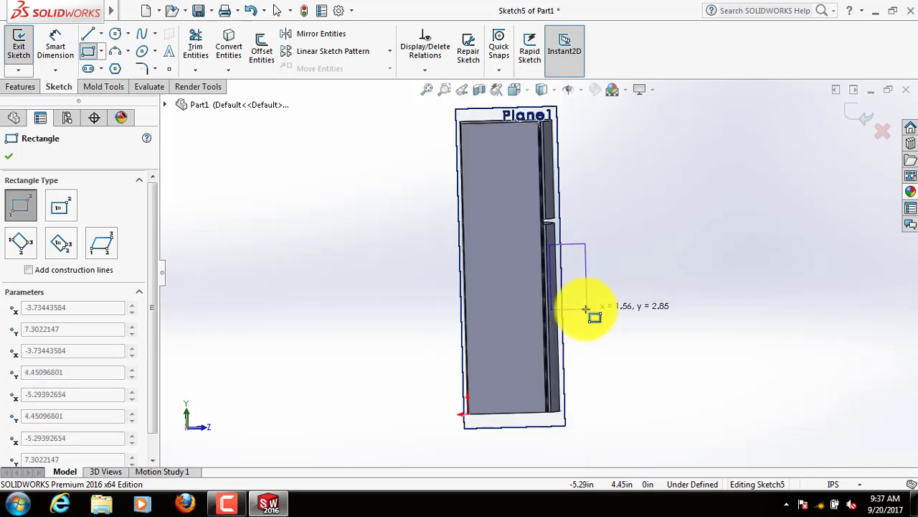
{"action": "left_click", "coordinate": [566, 278]}
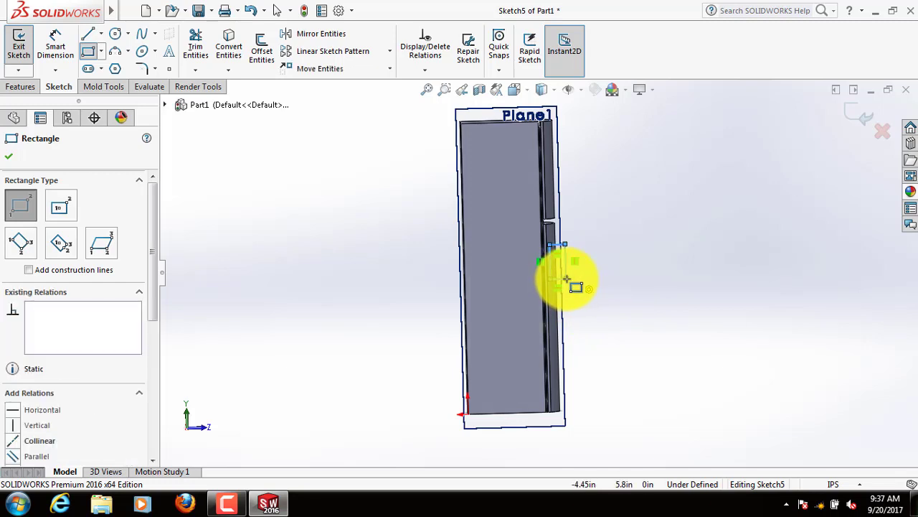
{"action": "right_click", "coordinate": [589, 289]}
{"action": "left_click", "coordinate": [578, 251]}
{"action": "scroll", "coordinate": [579, 253], "scroll_direction": "down", "scroll_amount": 3}
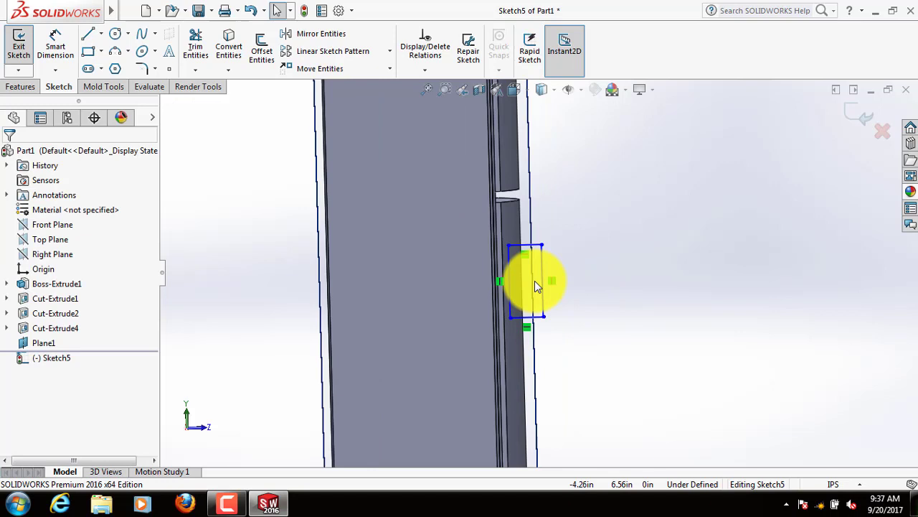
{"action": "scroll", "coordinate": [535, 281], "scroll_direction": "down", "scroll_amount": 1}
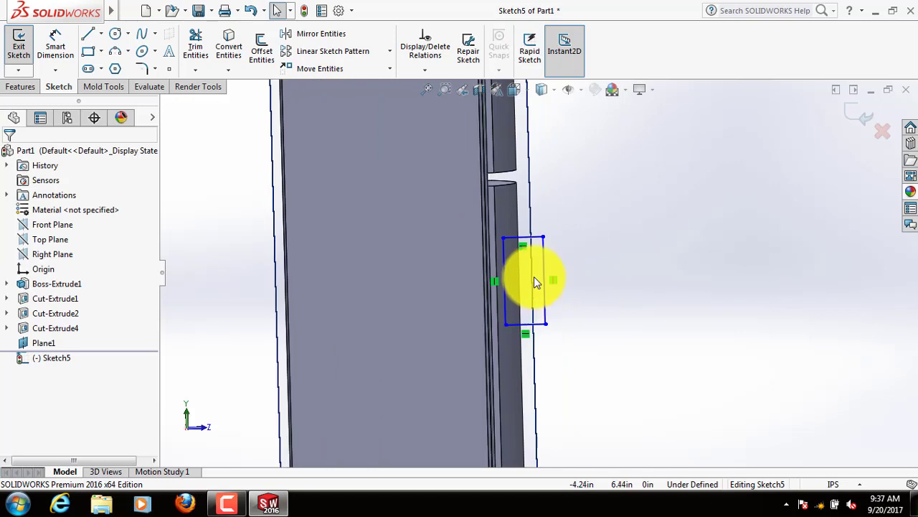
{"action": "left_click", "coordinate": [143, 67]}
- Round the rectangle's top-right and bottom-right corners with 0.40in fillets
{"action": "scroll", "coordinate": [585, 212], "scroll_direction": "down", "scroll_amount": 1}
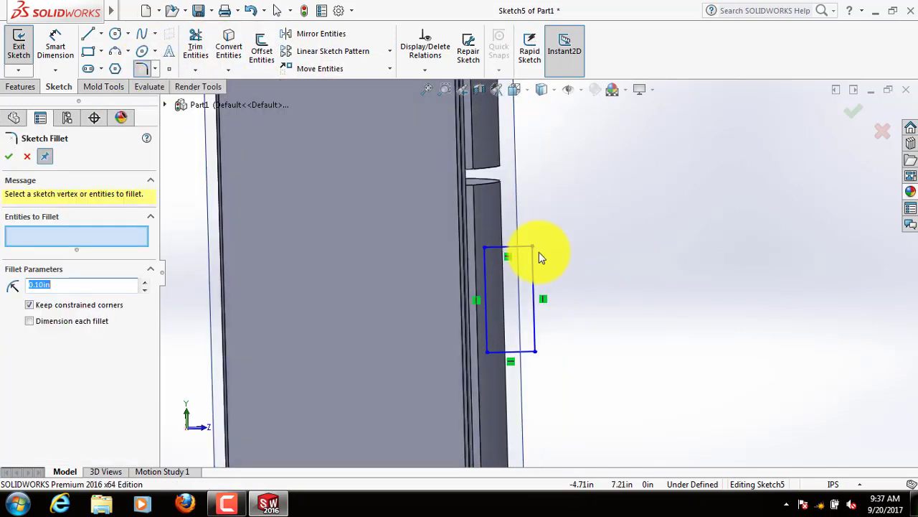
{"action": "left_click", "coordinate": [532, 244]}
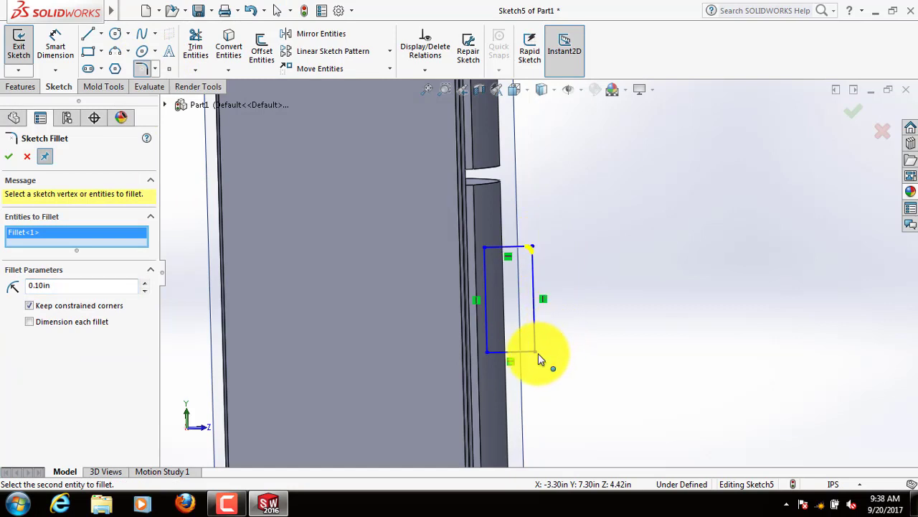
{"action": "left_click", "coordinate": [533, 351]}
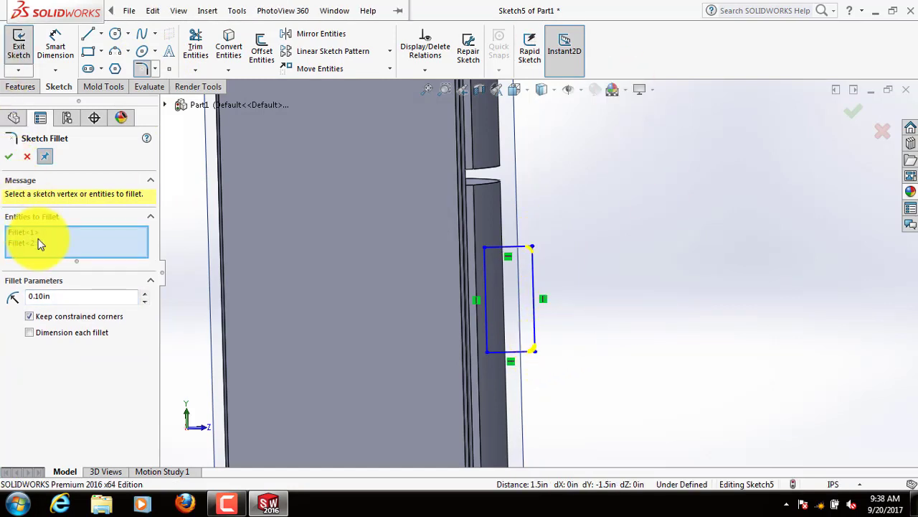
{"action": "left_click", "coordinate": [146, 292]}
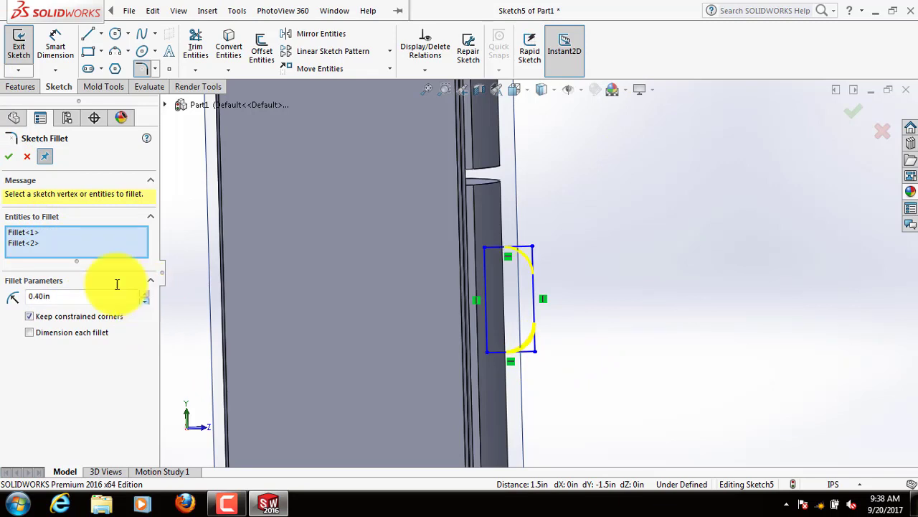
{"action": "left_click", "coordinate": [10, 157]}
{"action": "scroll", "coordinate": [540, 319], "scroll_direction": "down", "scroll_amount": 2}
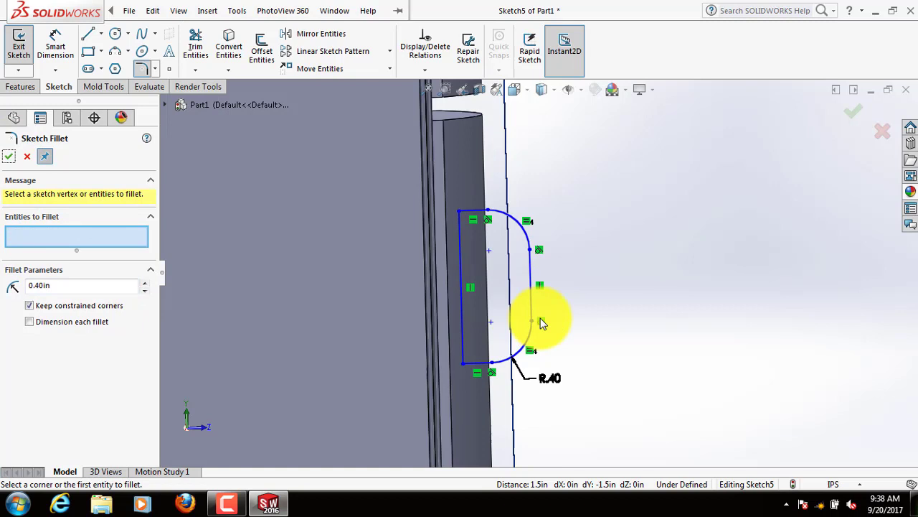
{"action": "left_click", "coordinate": [10, 157]}
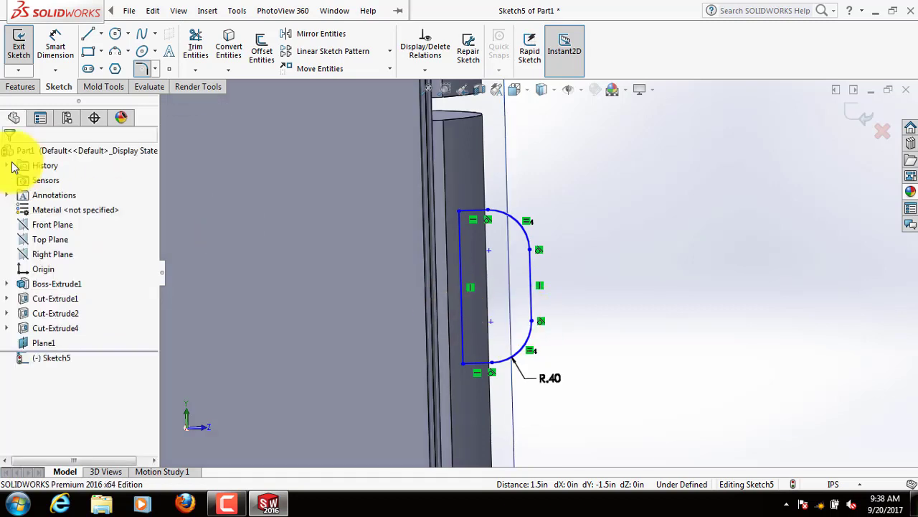
- Delete the straight closing line so the handle sketch becomes an open curve
{"action": "left_click", "coordinate": [463, 318]}
{"action": "right_click", "coordinate": [463, 318]}
{"action": "left_click", "coordinate": [502, 409]}
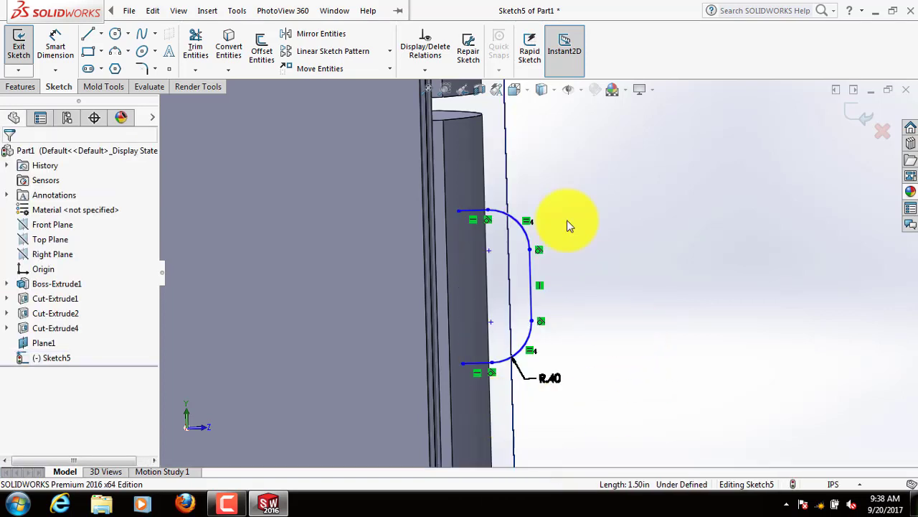
{"action": "left_click", "coordinate": [283, 10]}
{"action": "left_click", "coordinate": [650, 194]}
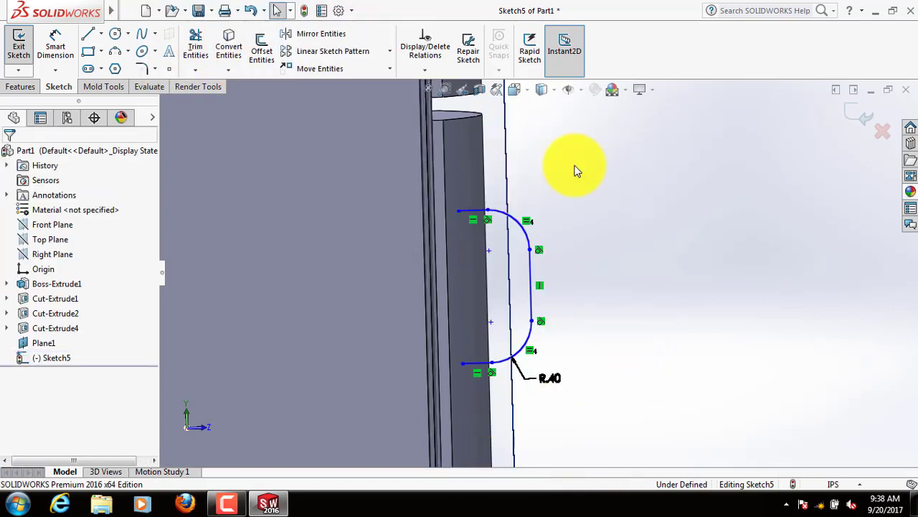
- Offset the D-shaped curve chain by 0.10in
{"action": "left_click", "coordinate": [261, 43]}
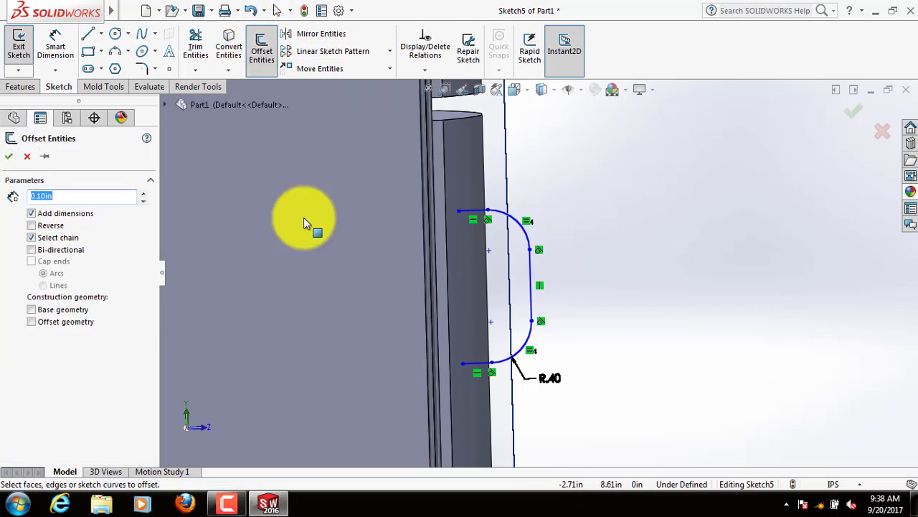
{"action": "left_click", "coordinate": [534, 277]}
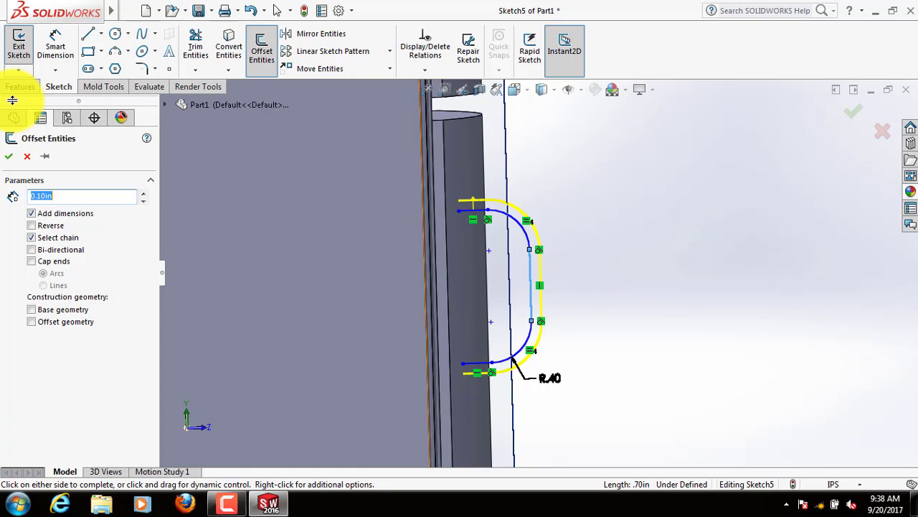
{"action": "left_click", "coordinate": [8, 156]}
{"action": "middle_click_drag", "start_coordinate": [710, 249], "coordinate": [688, 253]}
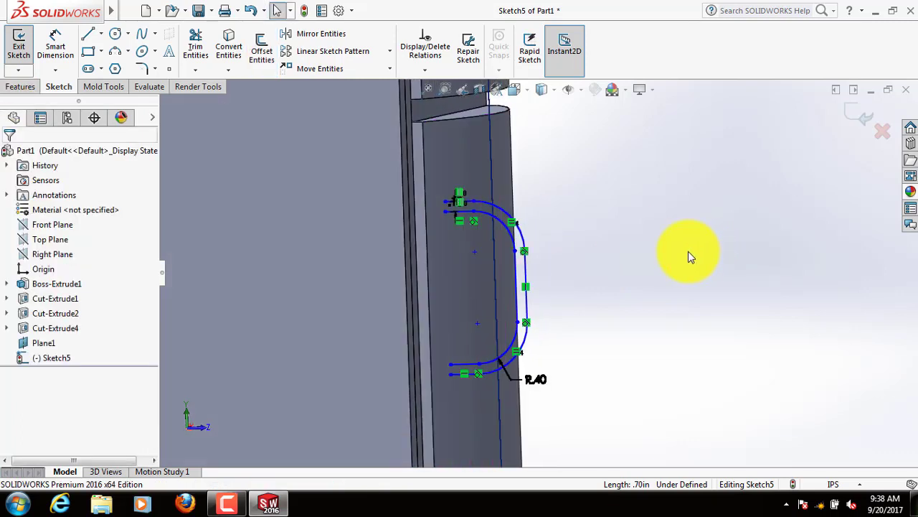
{"action": "left_click", "coordinate": [22, 87]}
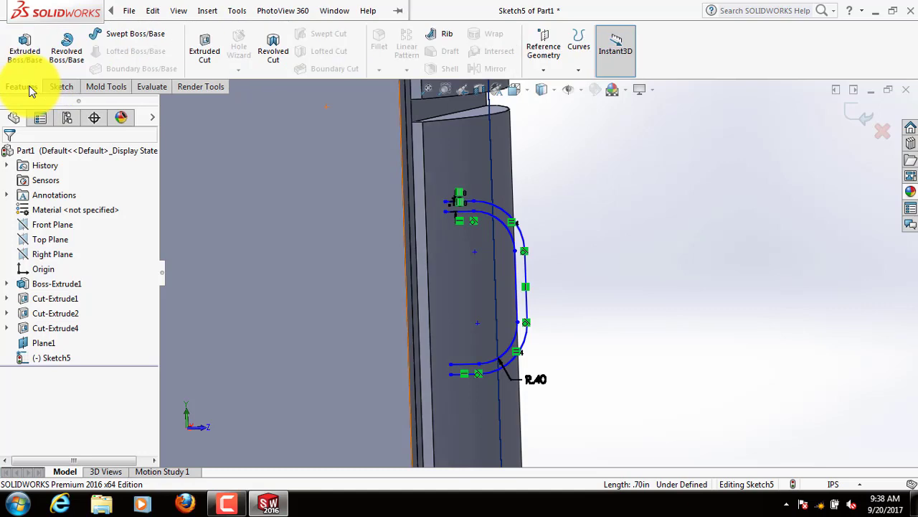
- Extrude the D-shaped sketch 0.14in as a thin feature, forming the lower door handle
{"action": "left_click", "coordinate": [34, 45]}
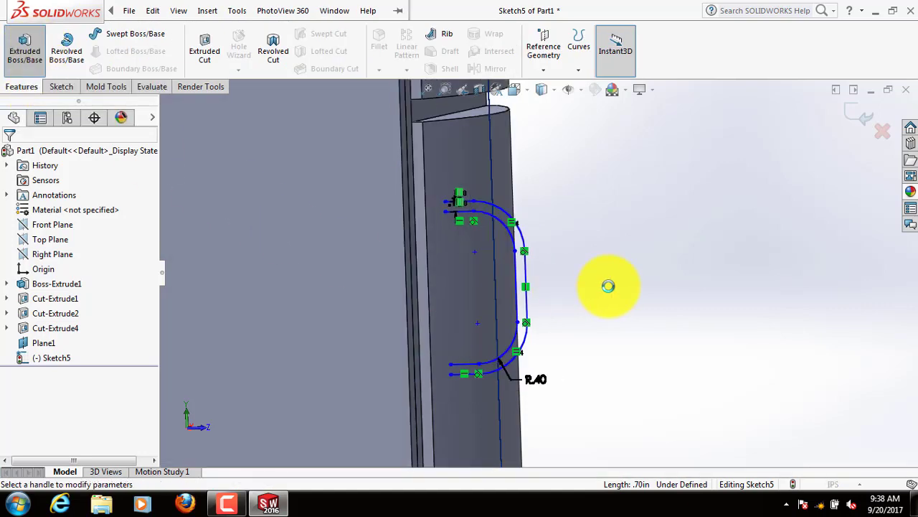
{"action": "middle_click_drag", "start_coordinate": [671, 281], "coordinate": [645, 284]}
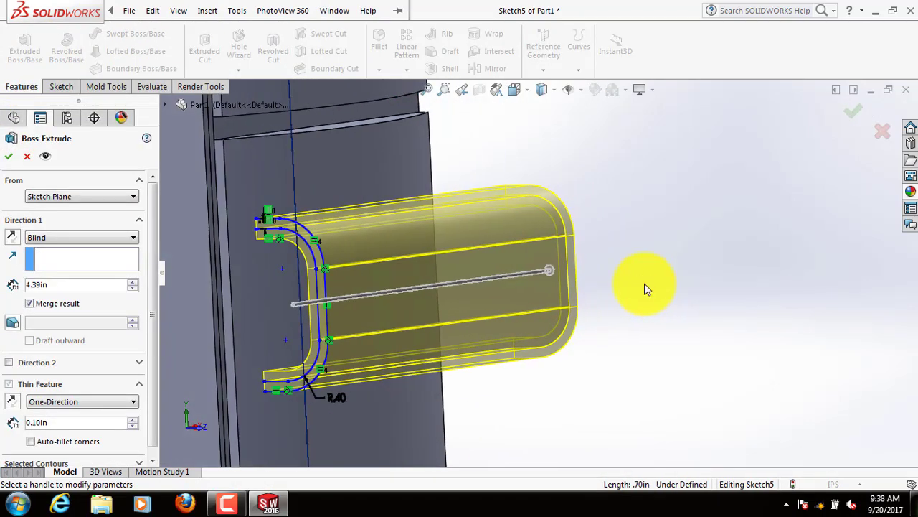
{"action": "left_click", "coordinate": [551, 273]}
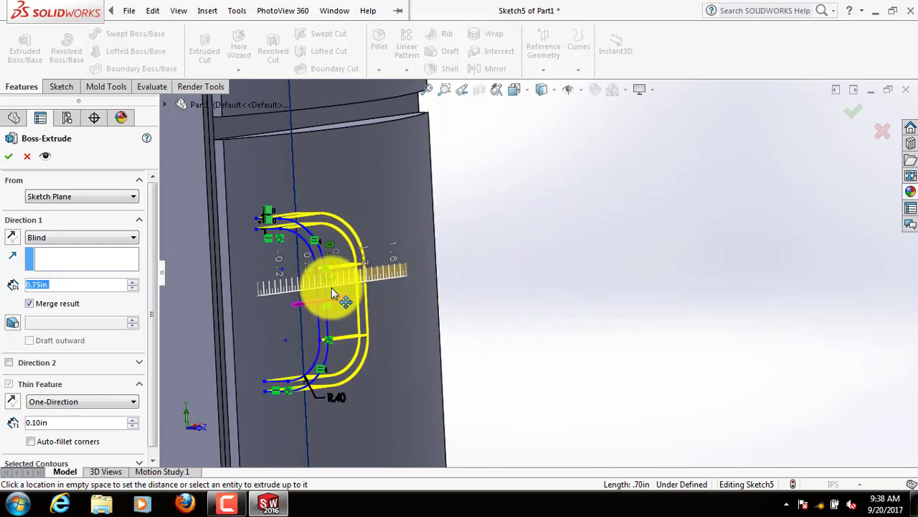
{"action": "left_click", "coordinate": [303, 302]}
{"action": "mouse_move", "coordinate": [543, 302]}
{"action": "middle_mouse_down"}
{"action": "mouse_move", "coordinate": [518, 300]}
{"action": "mouse_move", "coordinate": [516, 311]}
{"action": "mouse_move", "coordinate": [501, 310]}
{"action": "mouse_move", "coordinate": [516, 314]}
{"action": "mouse_move", "coordinate": [486, 318]}
{"action": "mouse_move", "coordinate": [531, 314]}
{"action": "middle_mouse_up"}
{"action": "left_click", "coordinate": [9, 155]}
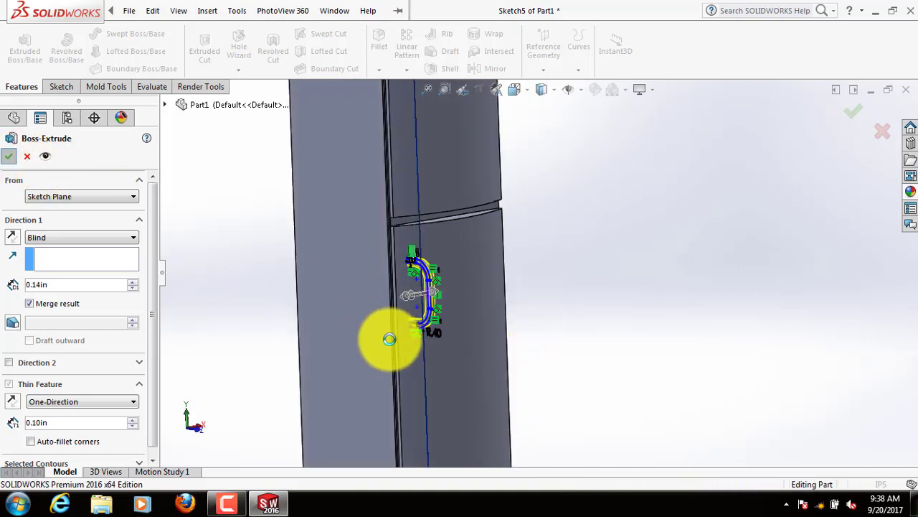
{"action": "middle_click_drag", "start_coordinate": [580, 320], "coordinate": [523, 351]}
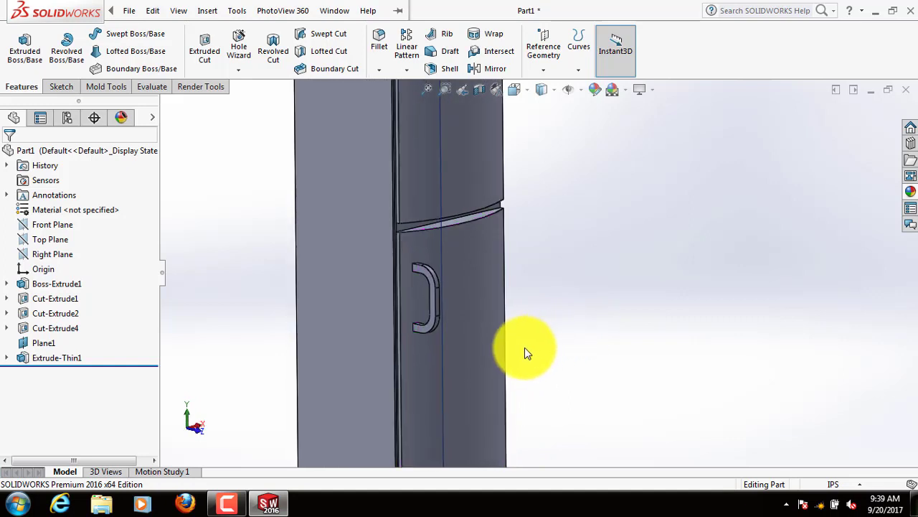
{"action": "scroll", "coordinate": [503, 340], "scroll_direction": "down", "scroll_amount": 3}
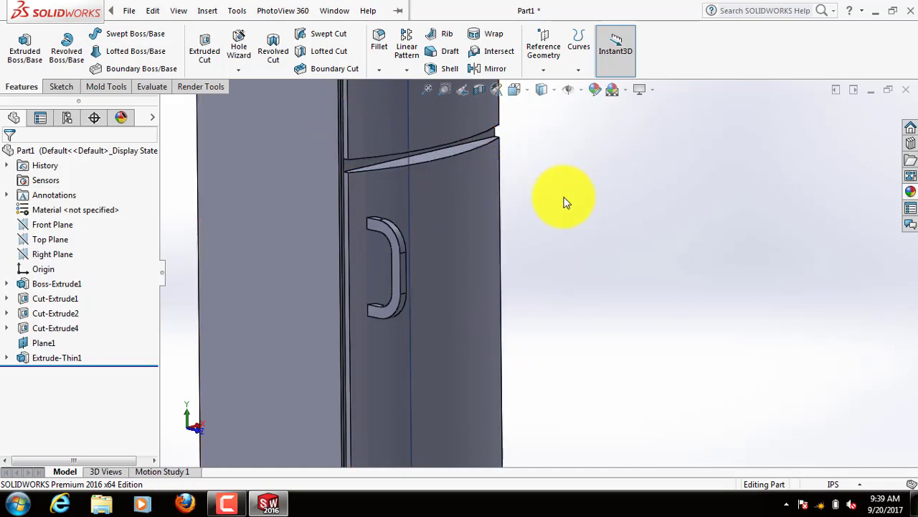
{"action": "left_click", "coordinate": [368, 10]}
- Fillet four handle edges at 0.1in, then let FeatureXpert repair the failed fillet
{"action": "left_click", "coordinate": [599, 140]}
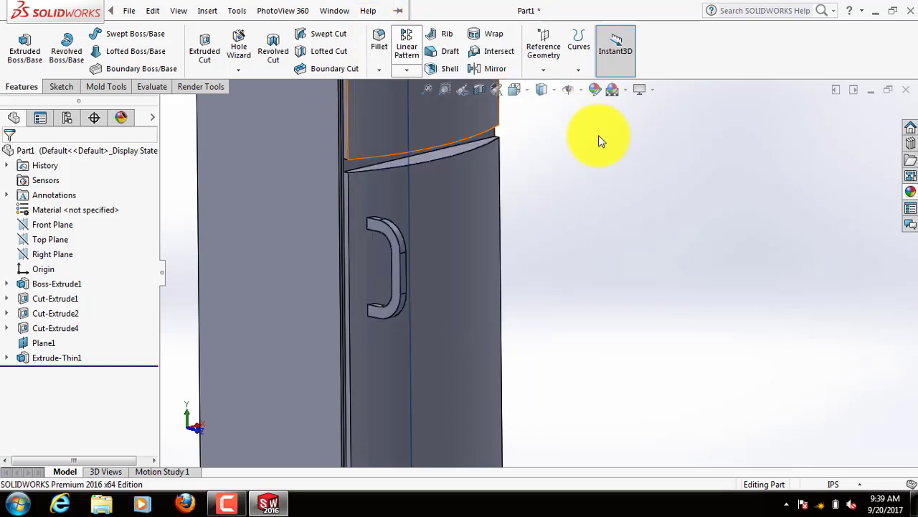
{"action": "left_click", "coordinate": [382, 40]}
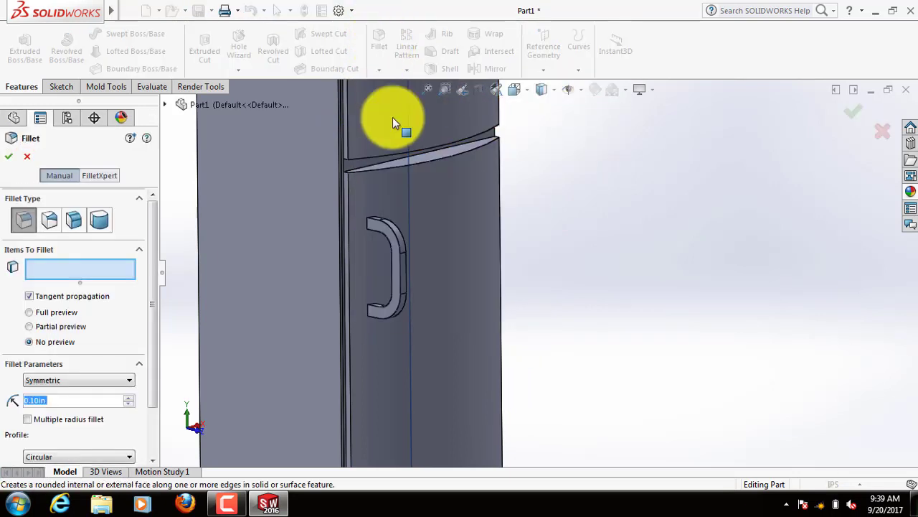
{"action": "middle_click_drag", "start_coordinate": [339, 211], "coordinate": [401, 236]}
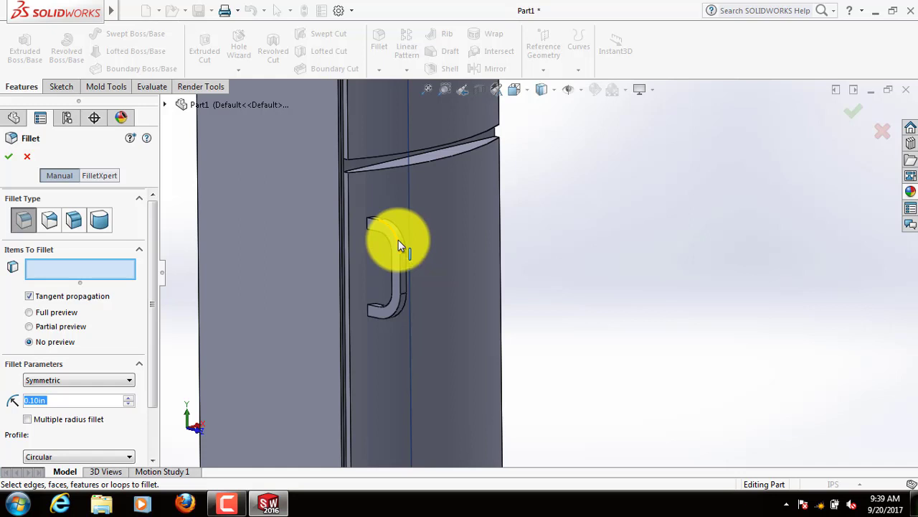
{"action": "left_click", "coordinate": [398, 240]}
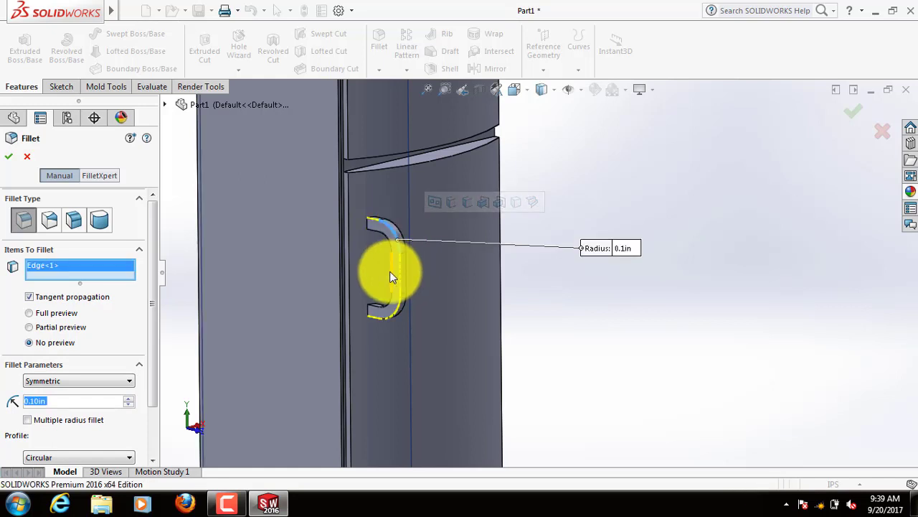
{"action": "middle_click_drag", "start_coordinate": [557, 287], "coordinate": [386, 273]}
{"action": "left_click", "coordinate": [417, 265]}
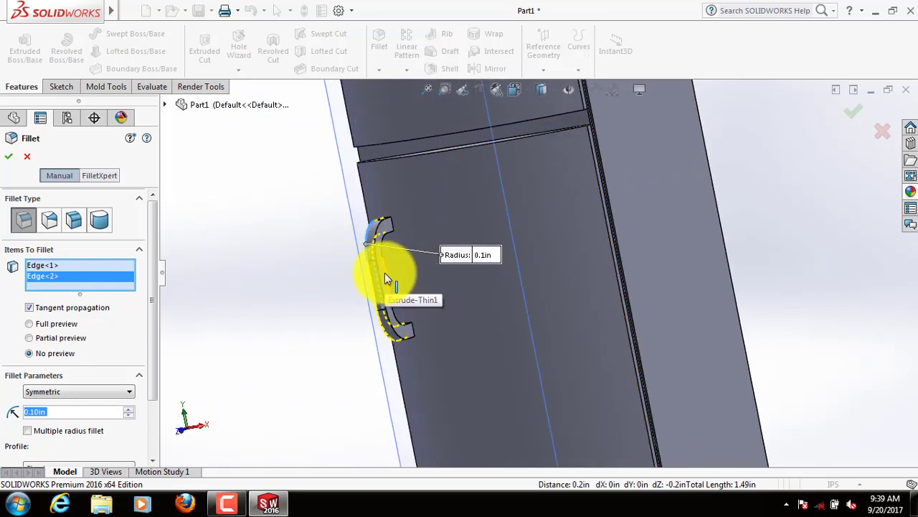
{"action": "left_click", "coordinate": [385, 273]}
{"action": "left_click", "coordinate": [378, 276]}
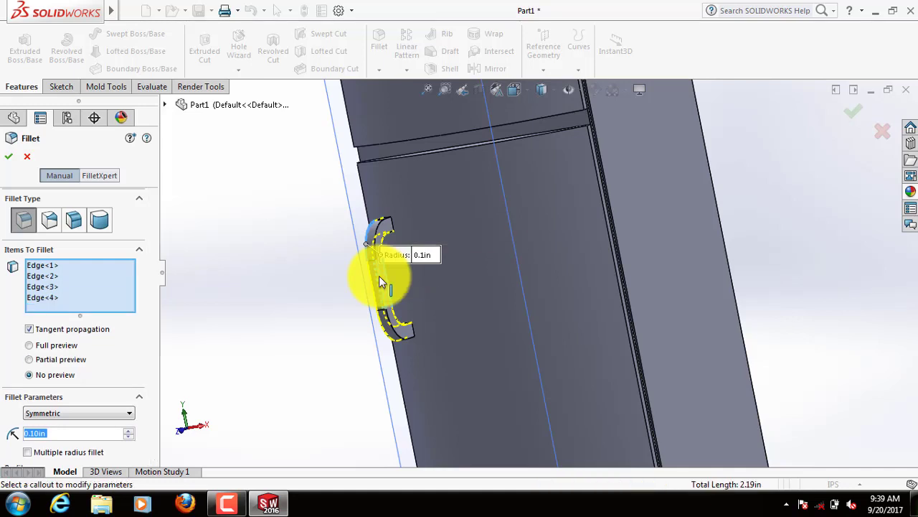
{"action": "left_click", "coordinate": [8, 155]}
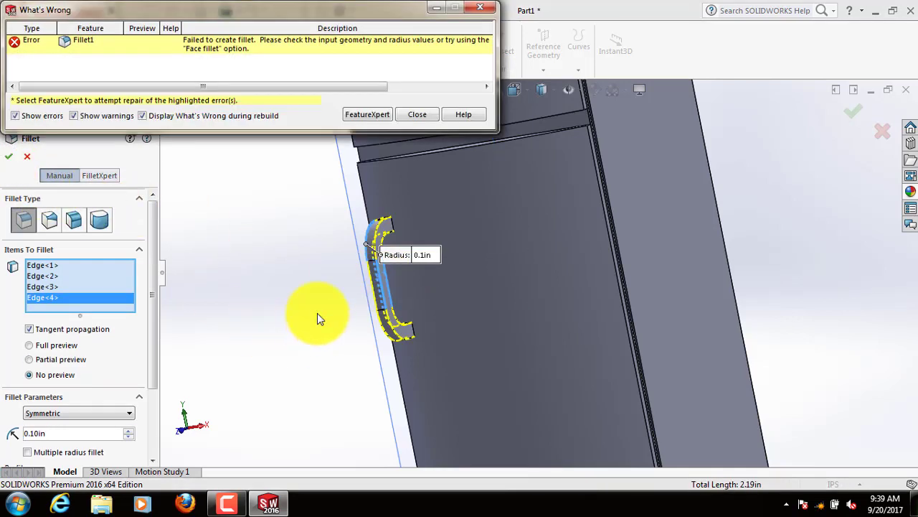
{"action": "left_click", "coordinate": [368, 115]}
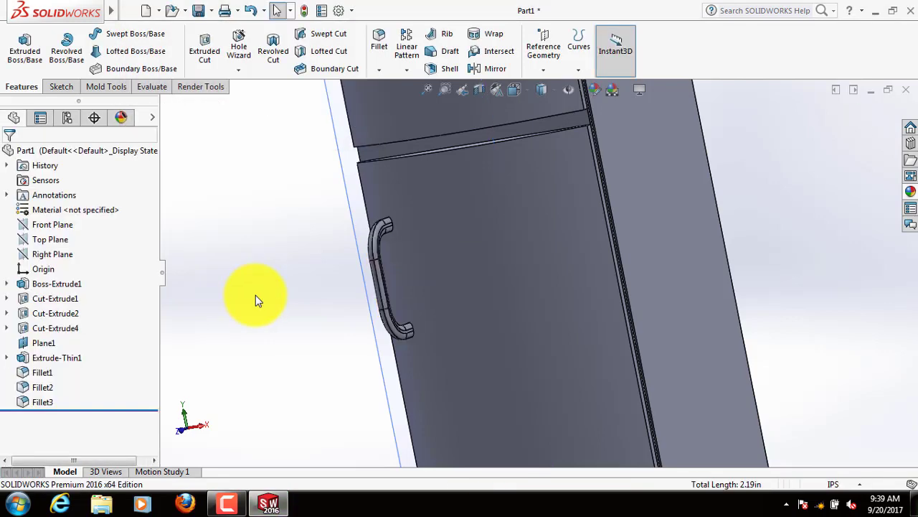
{"action": "middle_click_drag", "start_coordinate": [256, 294], "coordinate": [416, 246]}
{"action": "middle_click_drag", "start_coordinate": [644, 309], "coordinate": [609, 321]}
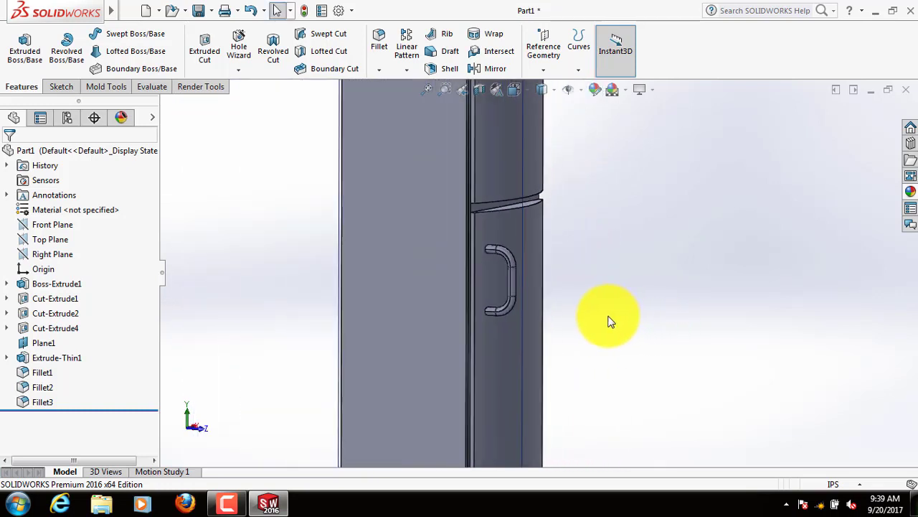
{"action": "key", "text": "f"}
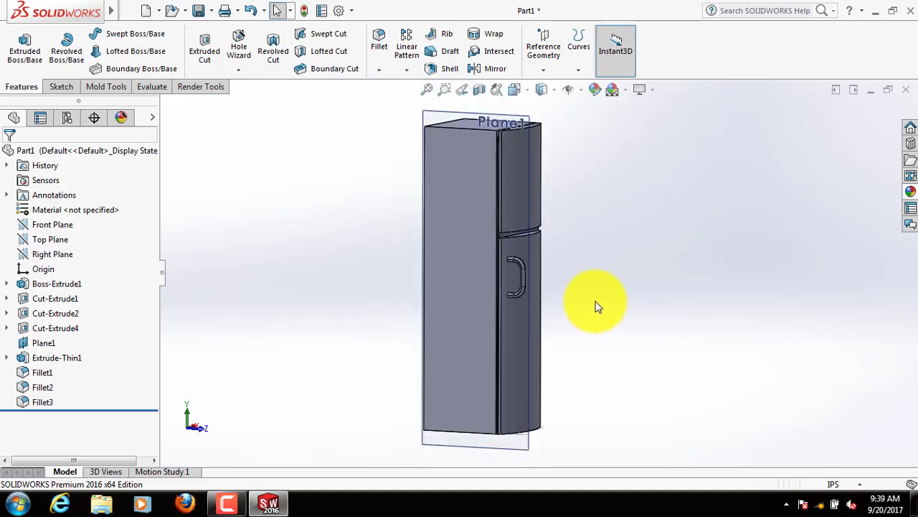
{"action": "scroll", "coordinate": [556, 235], "scroll_direction": "down", "scroll_amount": 2}
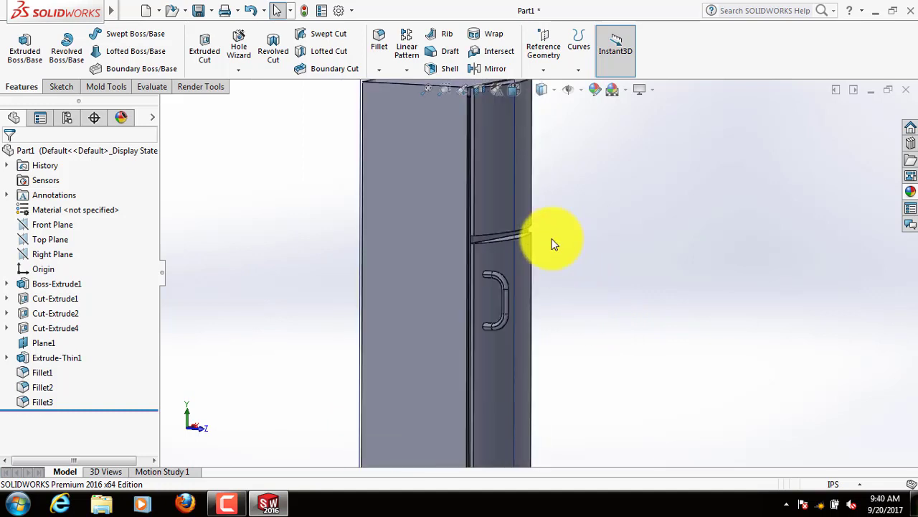
{"action": "scroll", "coordinate": [543, 256], "scroll_direction": "up", "scroll_amount": 3}
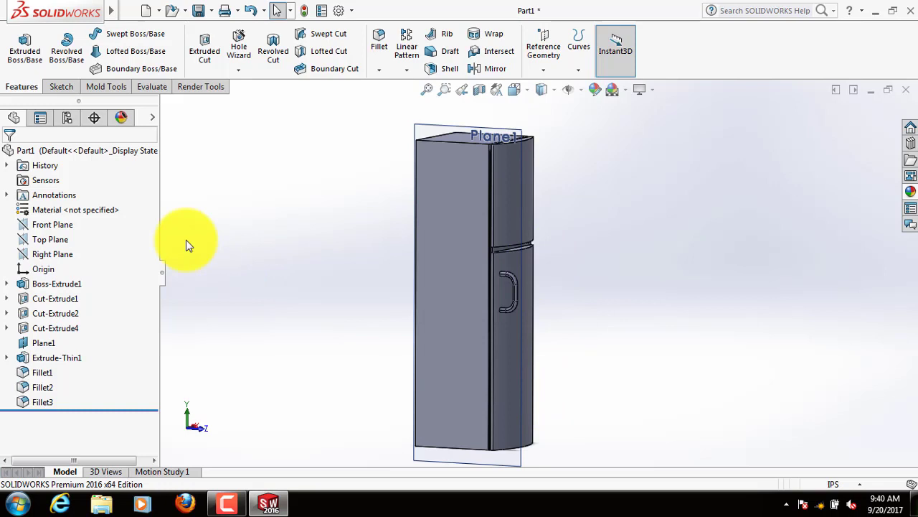
- Create Plane2 offset 8.30in above the Top Plane at the door-split height
{"action": "left_click", "coordinate": [55, 241]}
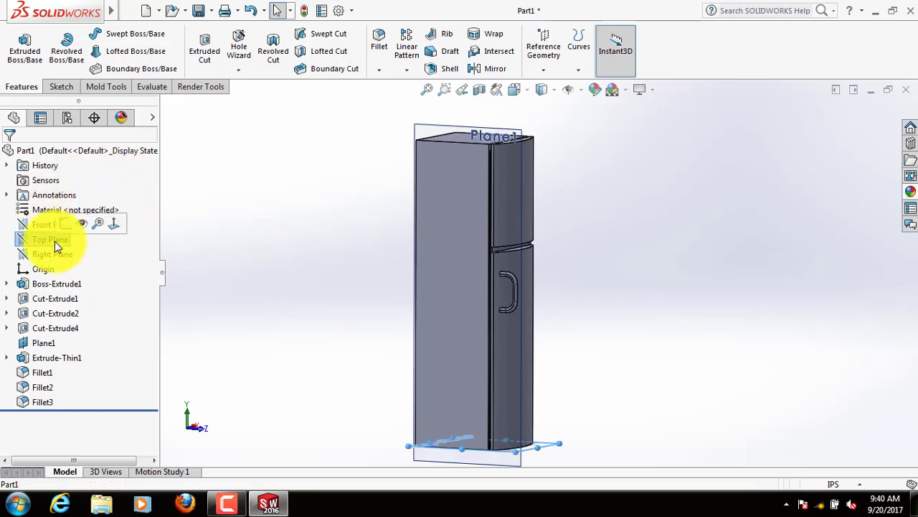
{"action": "left_click", "coordinate": [543, 71]}
{"action": "left_click", "coordinate": [549, 86]}
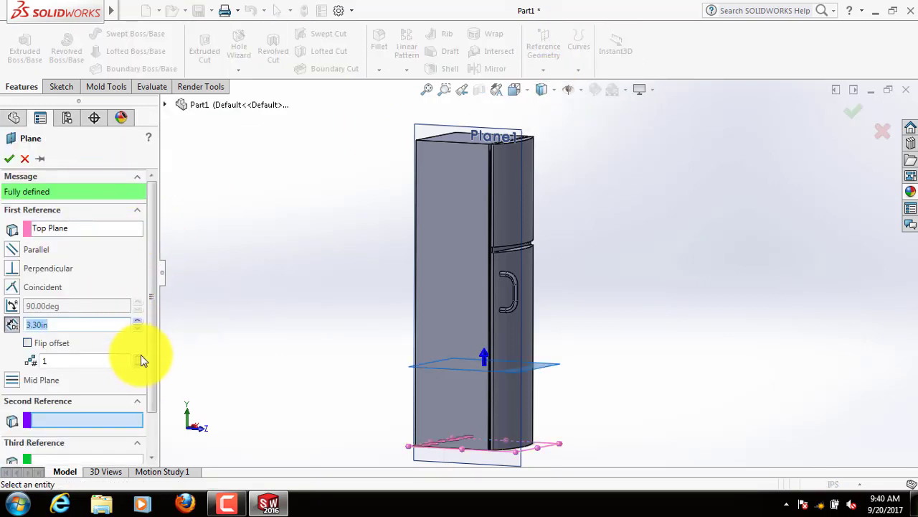
{"action": "left_click", "coordinate": [137, 320]}
{"action": "left_click", "coordinate": [137, 320]}
{"action": "left_click", "coordinate": [140, 324]}
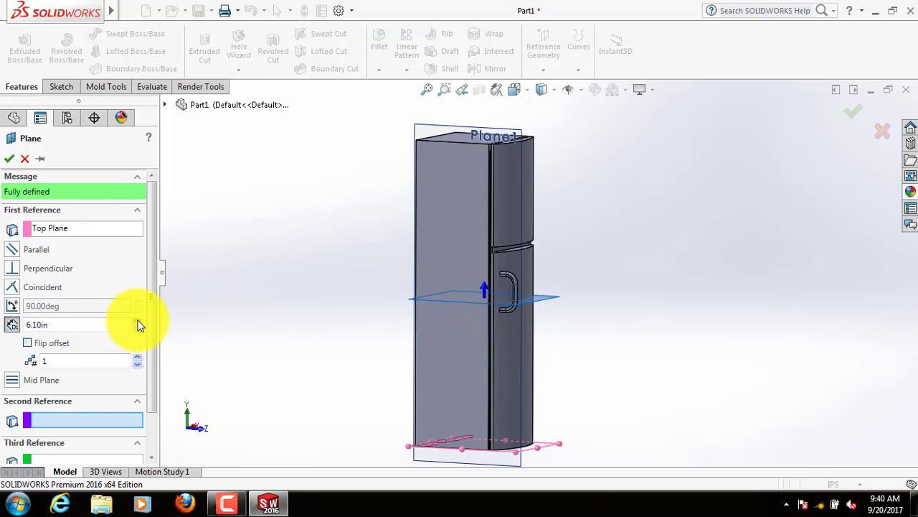
{"action": "left_click", "coordinate": [138, 321]}
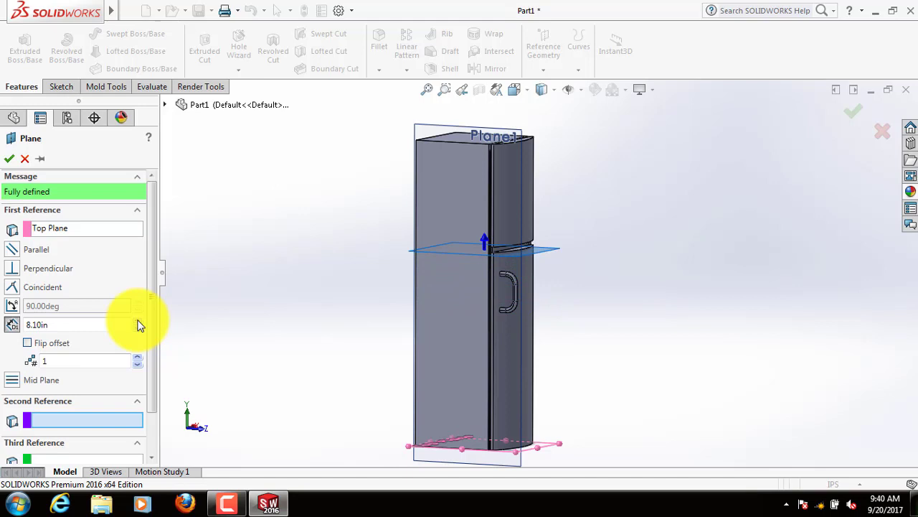
{"action": "middle_click_drag", "start_coordinate": [276, 359], "coordinate": [284, 338]}
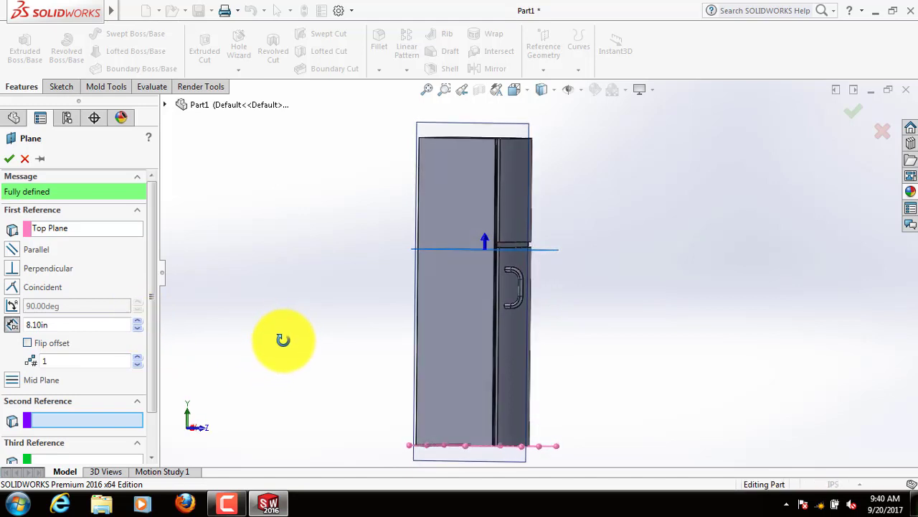
{"action": "left_click", "coordinate": [140, 321]}
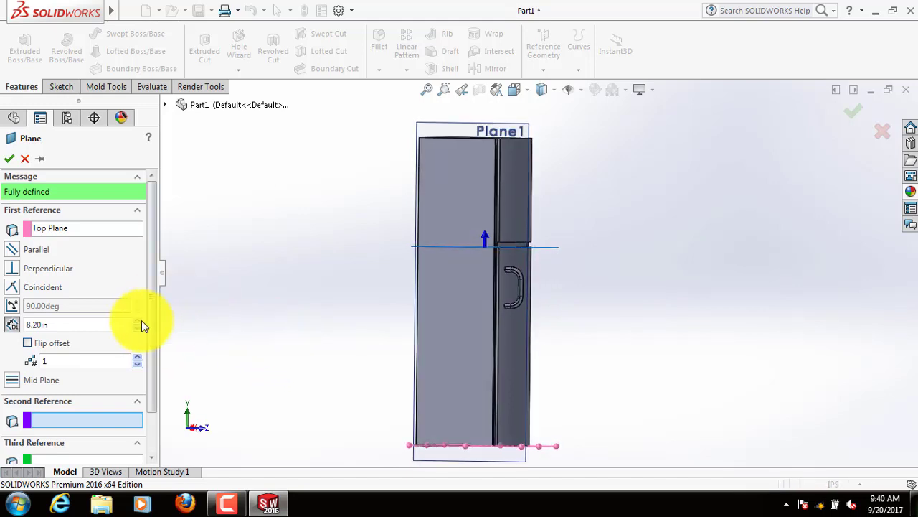
{"action": "left_click", "coordinate": [8, 159]}
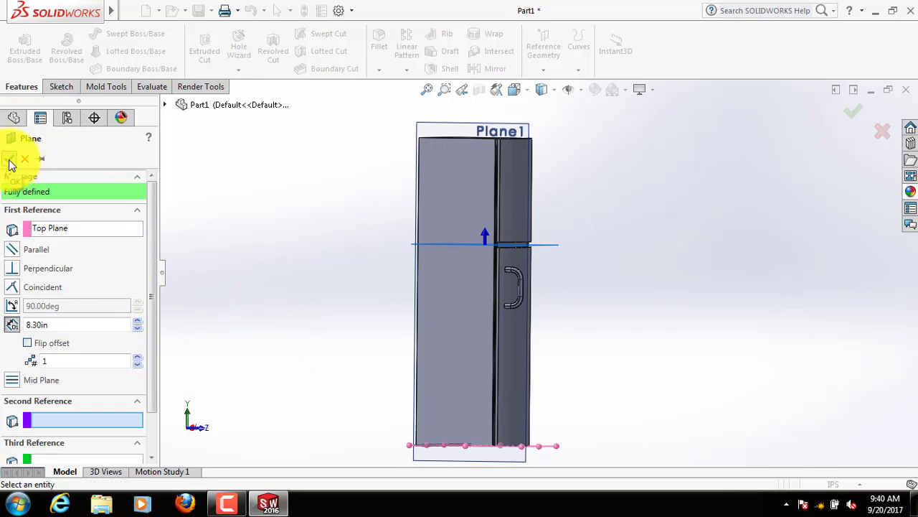
{"action": "mouse_move", "coordinate": [288, 230]}
{"action": "middle_mouse_down"}
{"action": "mouse_move", "coordinate": [287, 255]}
{"action": "mouse_move", "coordinate": [289, 246]}
{"action": "middle_mouse_up"}
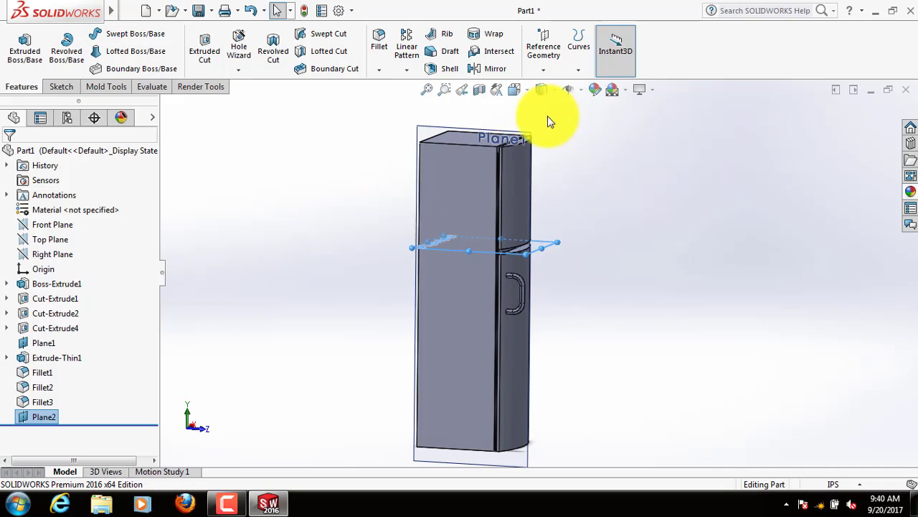
- Mirror Fillet3, Fillet2, Fillet1 and Extrude-Thin1 across Plane2 onto the upper door
{"action": "left_click", "coordinate": [497, 69]}
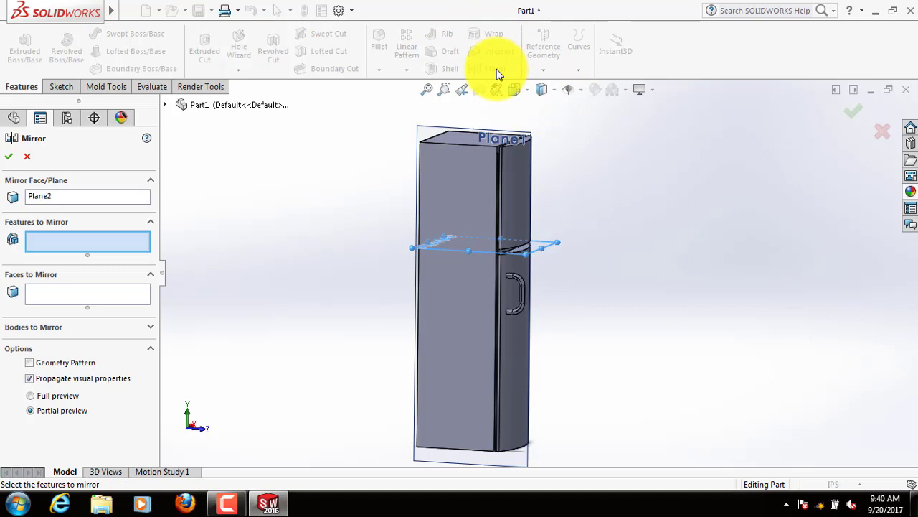
{"action": "left_click", "coordinate": [165, 105]}
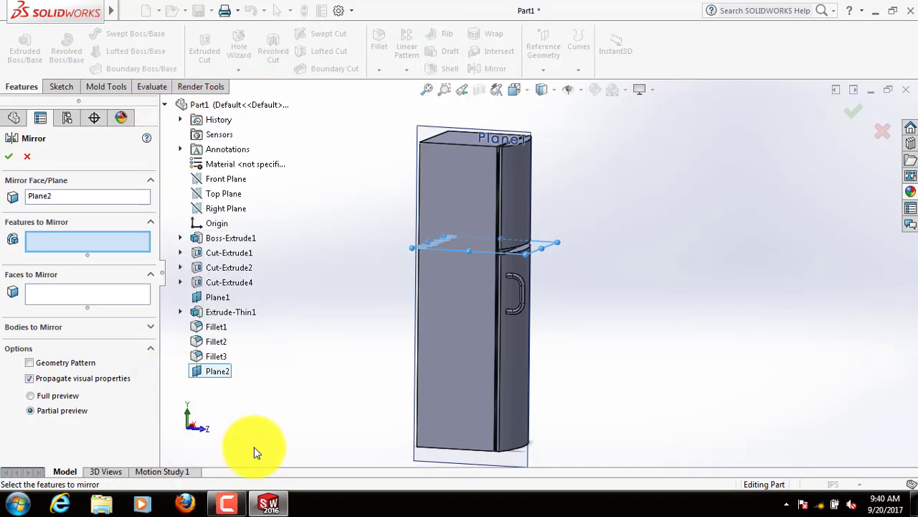
{"action": "left_click", "coordinate": [220, 356]}
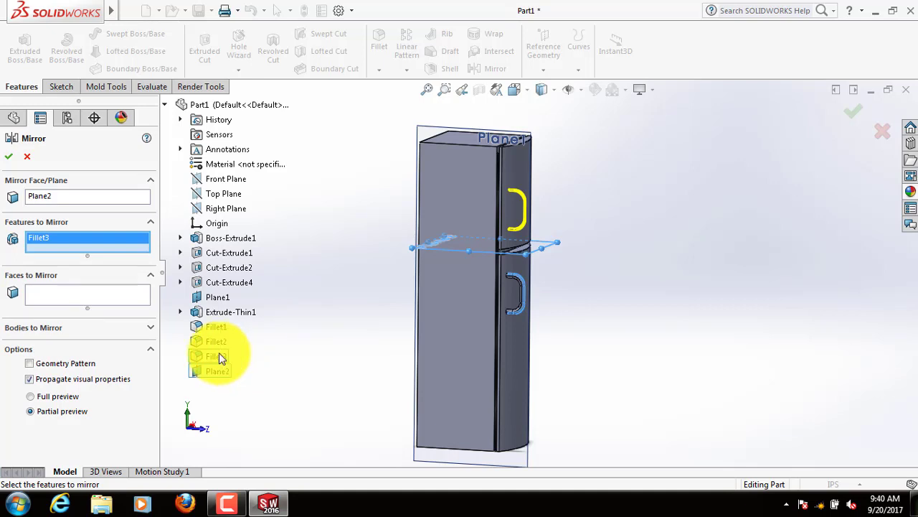
{"action": "left_click", "coordinate": [215, 342]}
{"action": "left_click", "coordinate": [215, 327]}
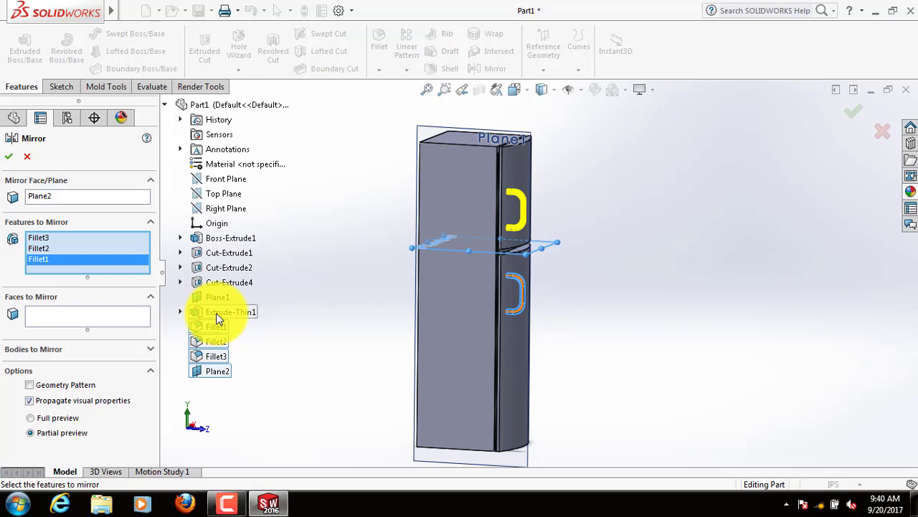
{"action": "left_click", "coordinate": [216, 314]}
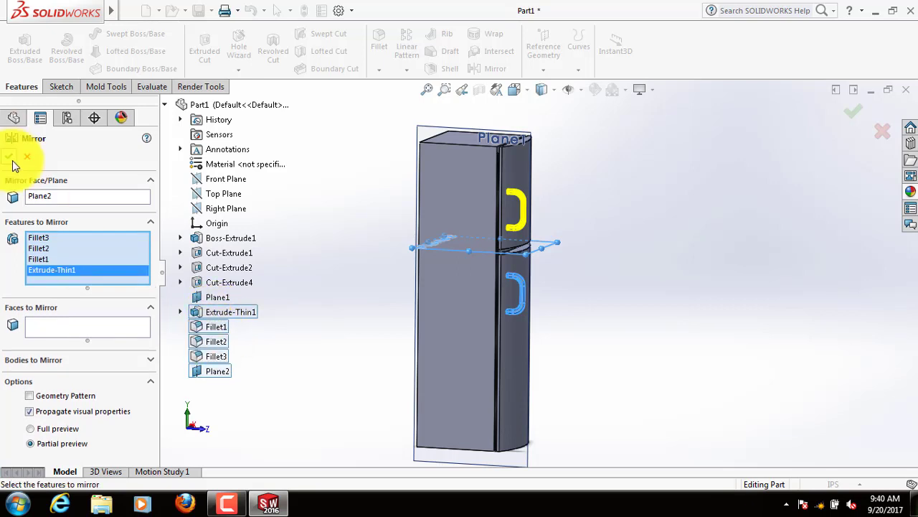
{"action": "key", "text": "Return"}
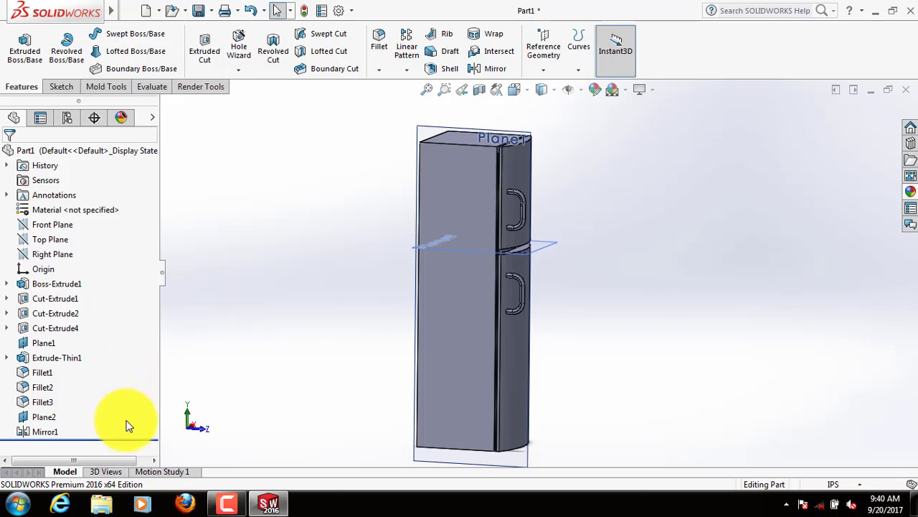
- Hide Plane2 and Plane1 from the feature tree
{"action": "right_click", "coordinate": [54, 416]}
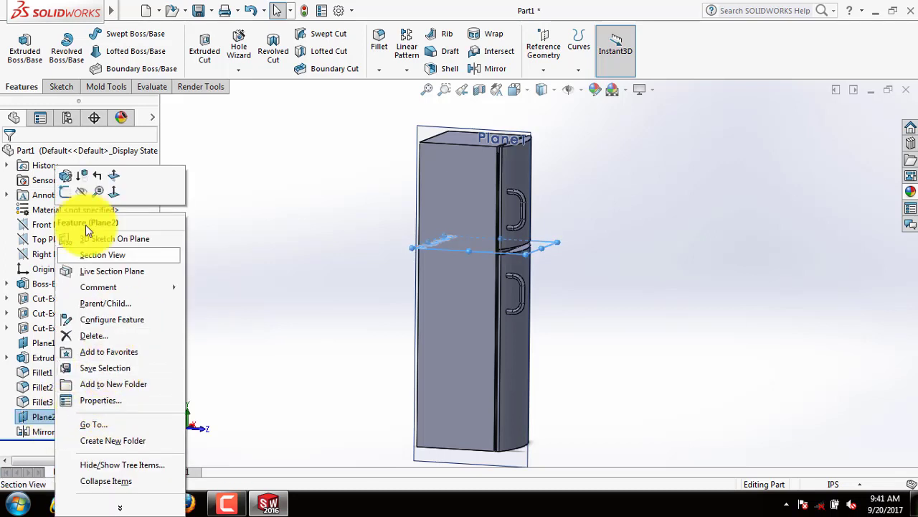
{"action": "left_click", "coordinate": [83, 198]}
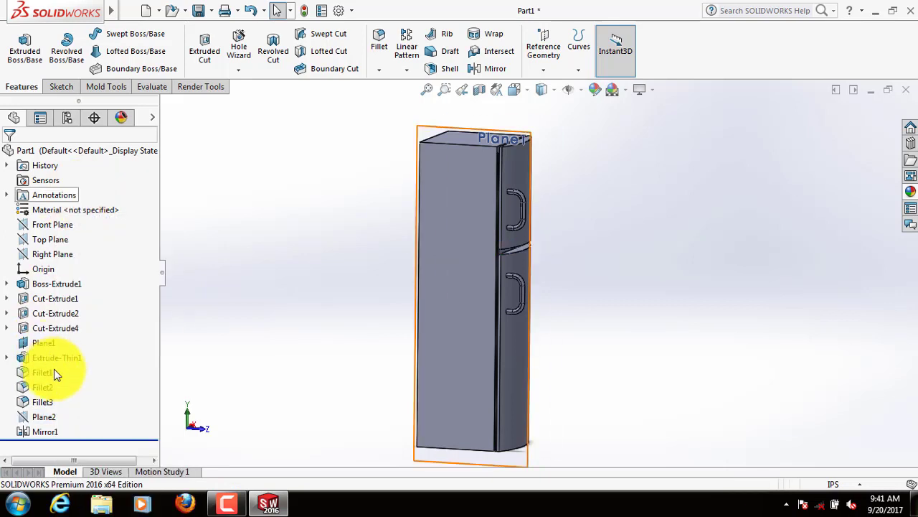
{"action": "right_click", "coordinate": [44, 342]}
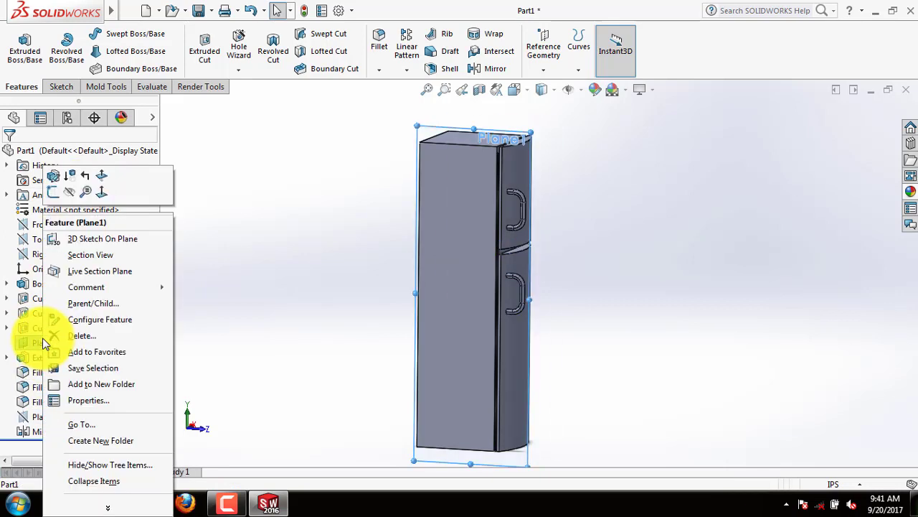
{"action": "left_click", "coordinate": [70, 178]}
{"action": "middle_click_drag", "start_coordinate": [570, 309], "coordinate": [557, 295]}
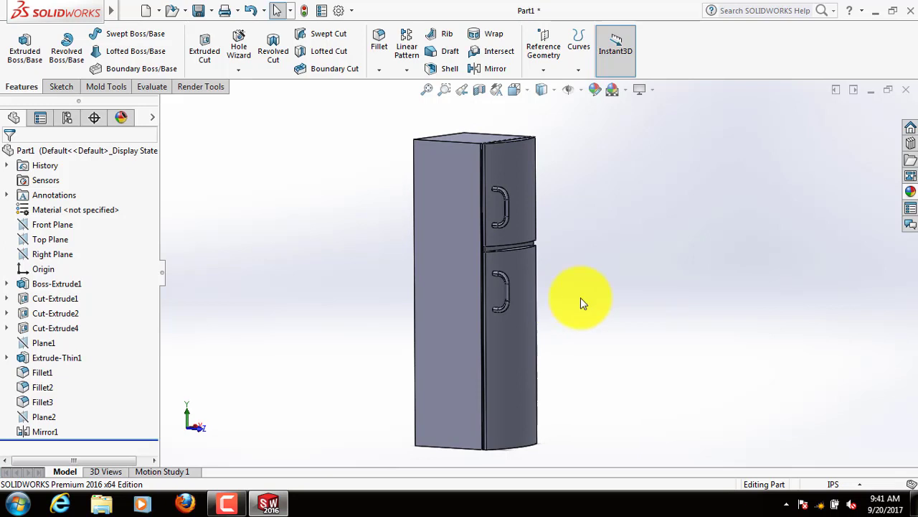
- In Render Tools, try red in Edit Appearance, then cancel to keep the fridge grey
{"action": "left_click", "coordinate": [206, 86]}
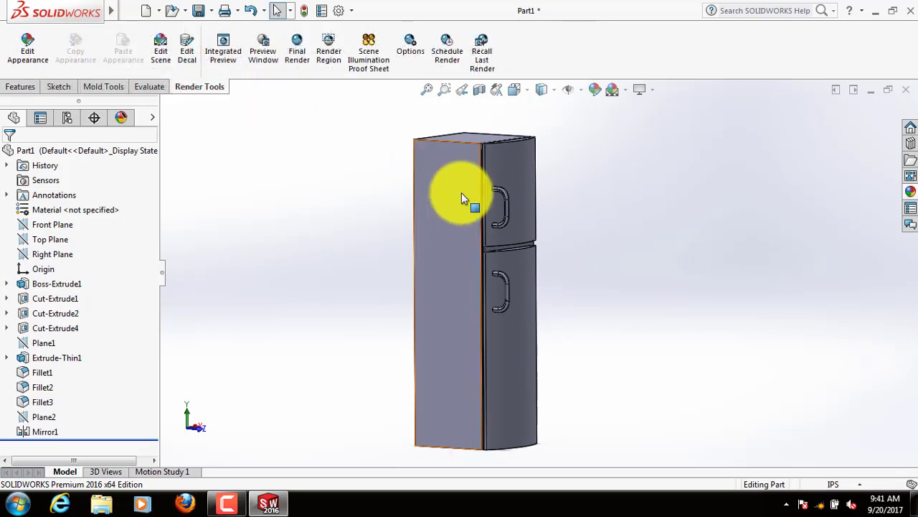
{"action": "left_click", "coordinate": [596, 93]}
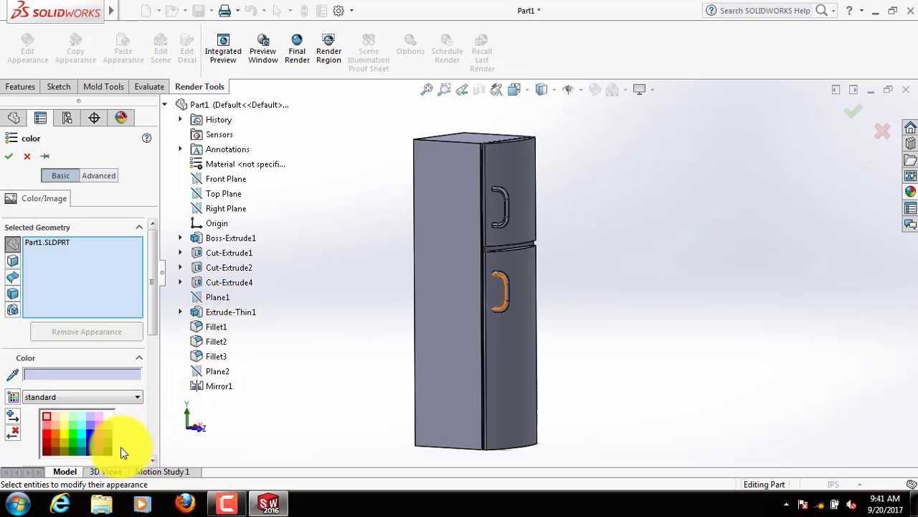
{"action": "left_click", "coordinate": [46, 431]}
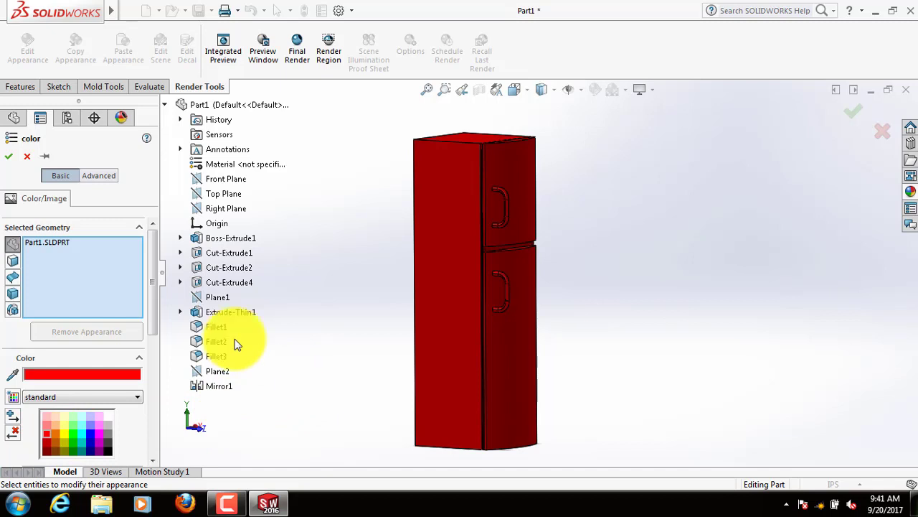
{"action": "left_click", "coordinate": [26, 156]}
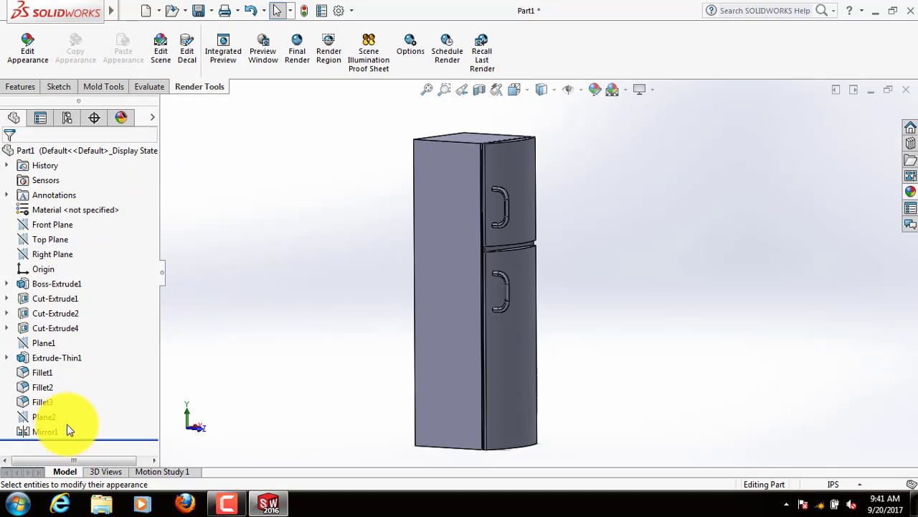
- Apply a red appearance to Mirror1, the handle fillets and Extrude-Thin1
{"action": "left_click", "coordinate": [45, 430]}
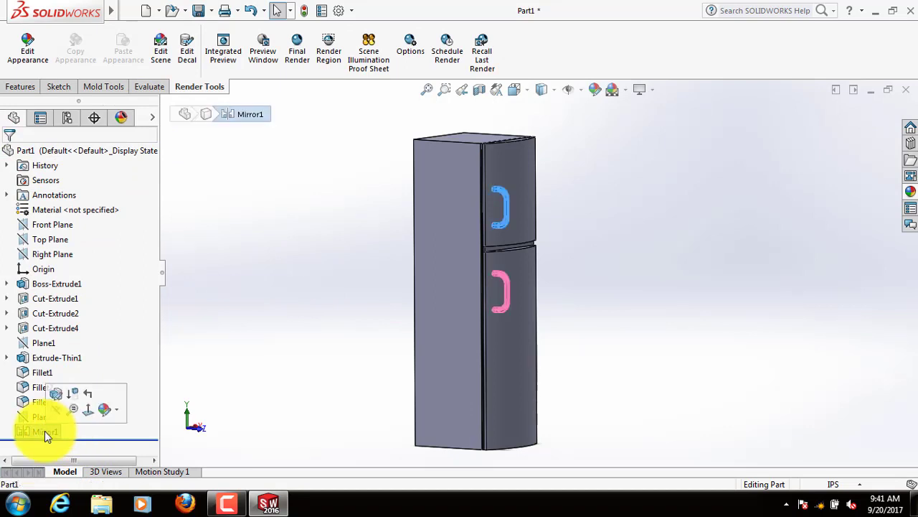
{"action": "left_click", "coordinate": [45, 391], "text": "ctrl"}
{"action": "left_click", "coordinate": [46, 375], "text": "ctrl"}
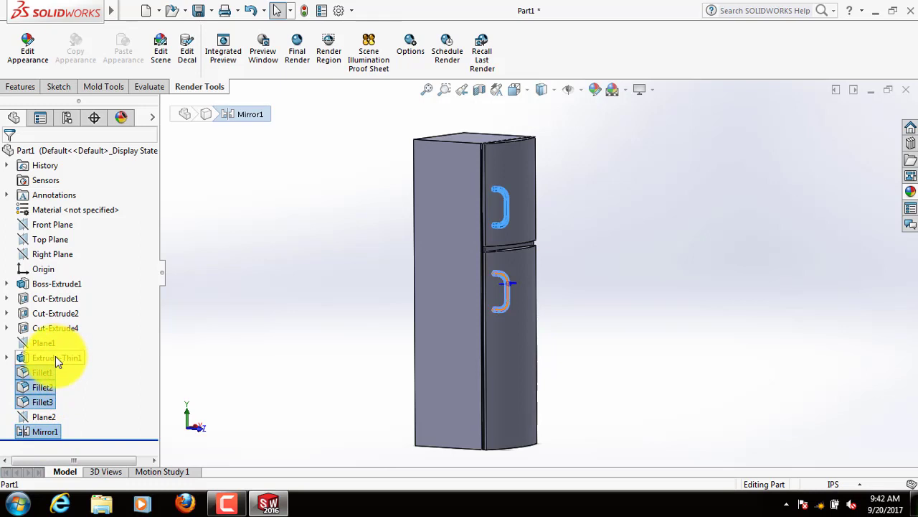
{"action": "left_click", "coordinate": [55, 357], "text": "ctrl"}
{"action": "left_click", "coordinate": [597, 90]}
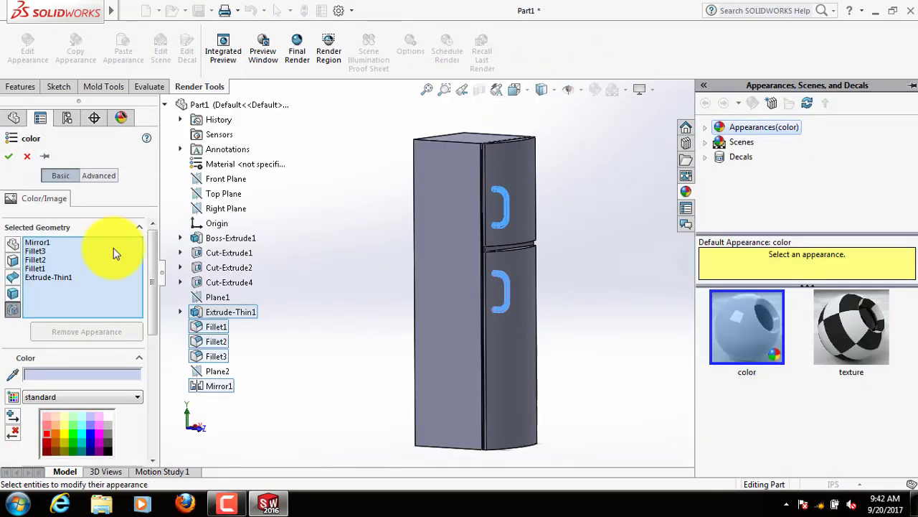
{"action": "left_click", "coordinate": [45, 437]}
{"action": "left_click", "coordinate": [13, 160]}
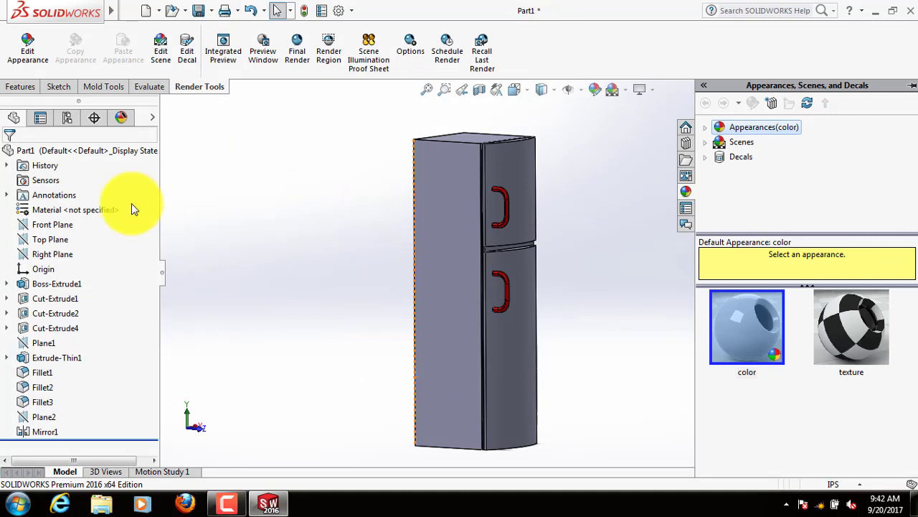
- Apply a white appearance to Cut-Extrude4, Cut-Extrude2 and Cut-Extrude1
{"action": "left_click", "coordinate": [31, 332]}
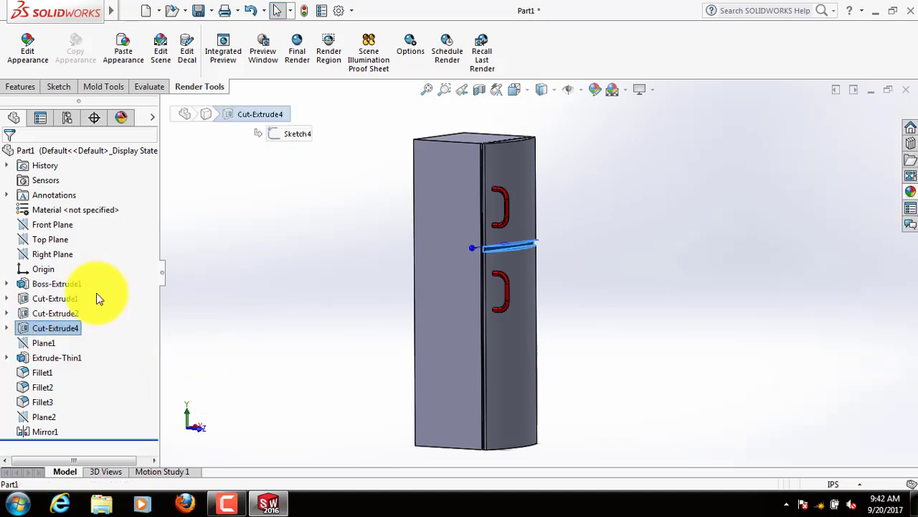
{"action": "left_click", "coordinate": [74, 311], "text": "ctrl"}
{"action": "left_click", "coordinate": [68, 298], "text": "ctrl"}
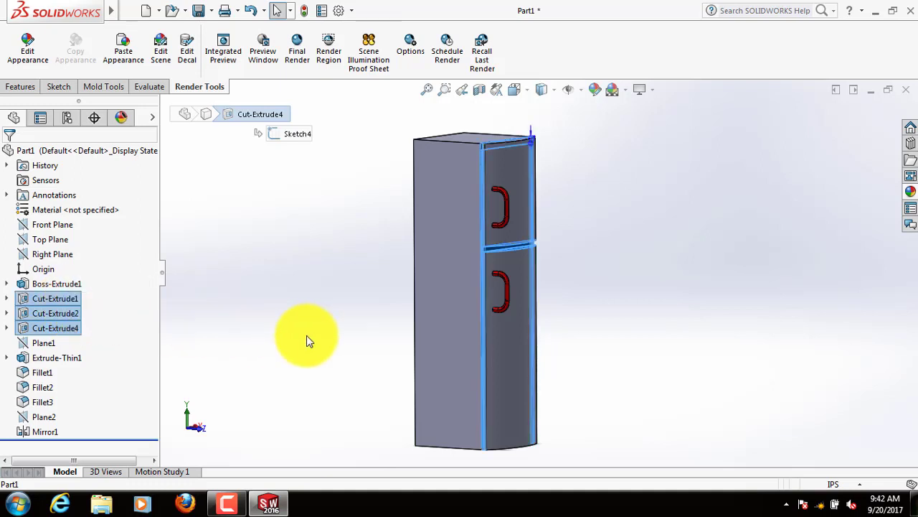
{"action": "left_click", "coordinate": [594, 96]}
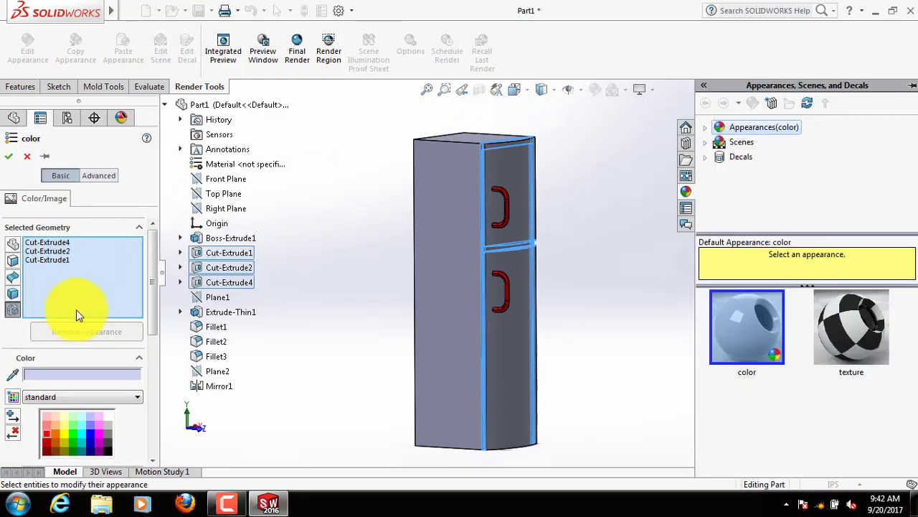
{"action": "left_click", "coordinate": [109, 417]}
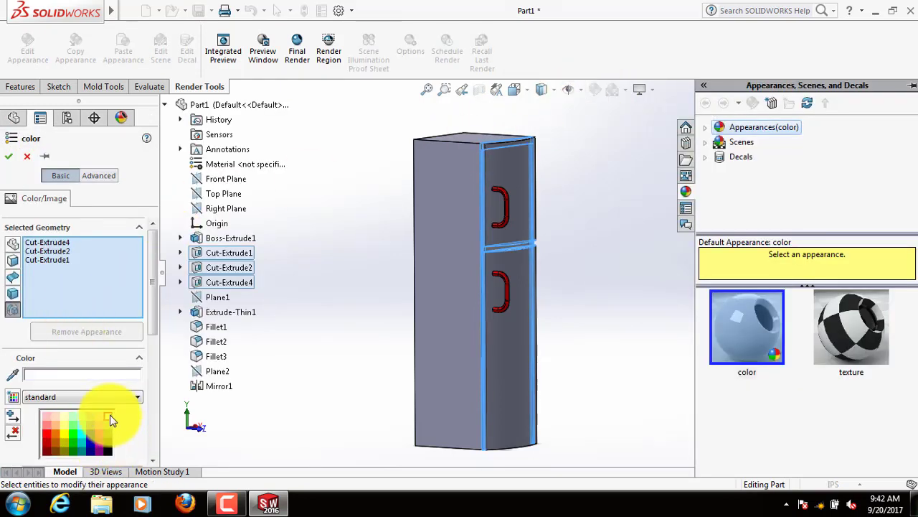
{"action": "left_click", "coordinate": [11, 158]}
{"action": "mouse_move", "coordinate": [335, 371]}
{"action": "middle_mouse_down"}
{"action": "mouse_move", "coordinate": [354, 367]}
{"action": "mouse_move", "coordinate": [334, 366]}
{"action": "middle_mouse_up"}
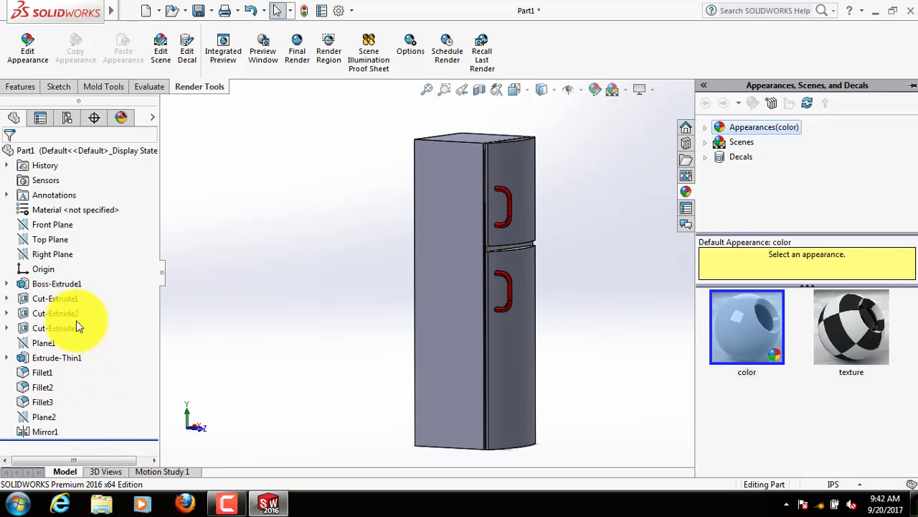
- Give Boss-Extrude1 a blue appearance
{"action": "left_click", "coordinate": [62, 287]}
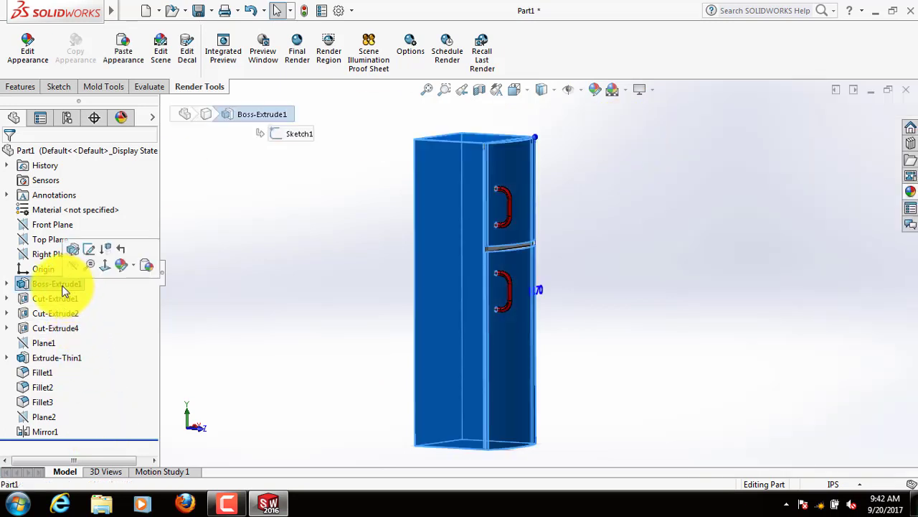
{"action": "left_click", "coordinate": [597, 91]}
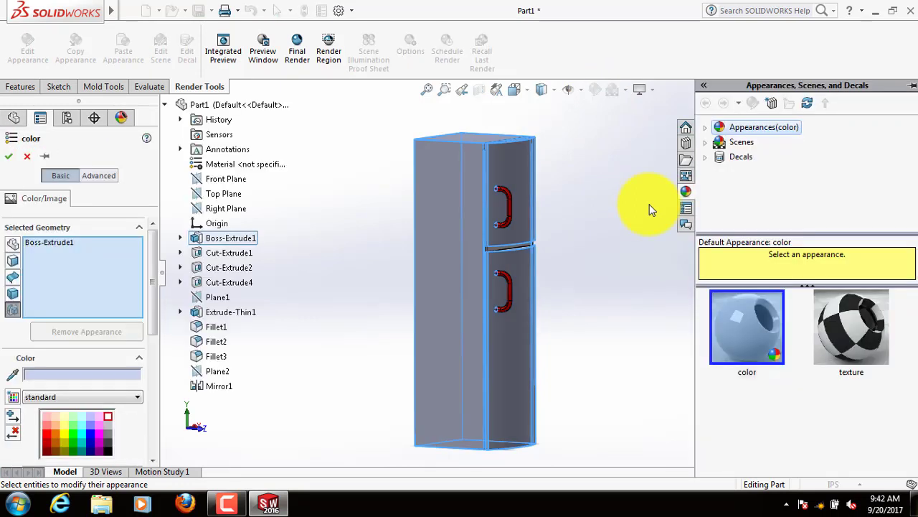
{"action": "left_click", "coordinate": [90, 435]}
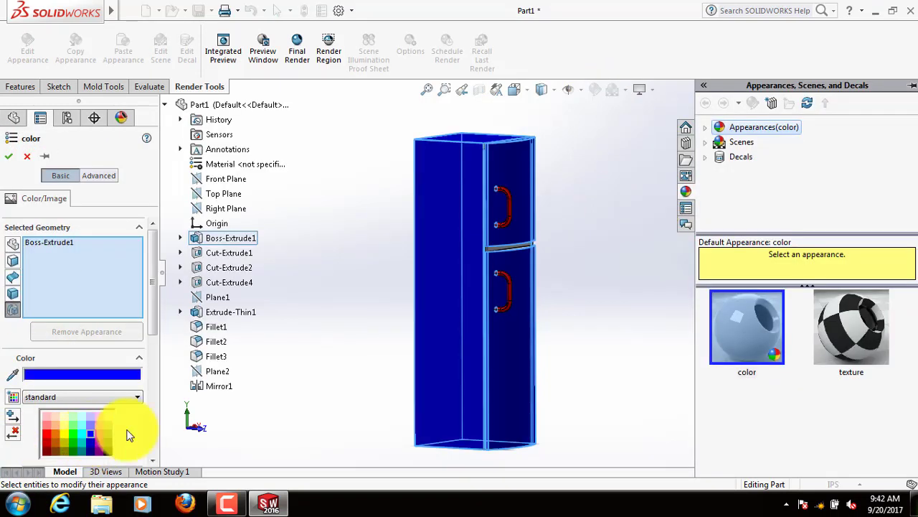
{"action": "left_click", "coordinate": [9, 155]}
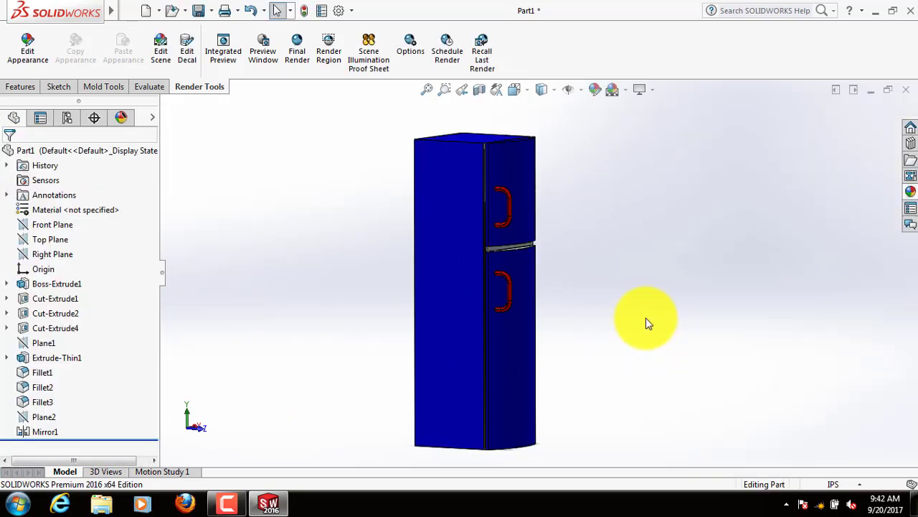